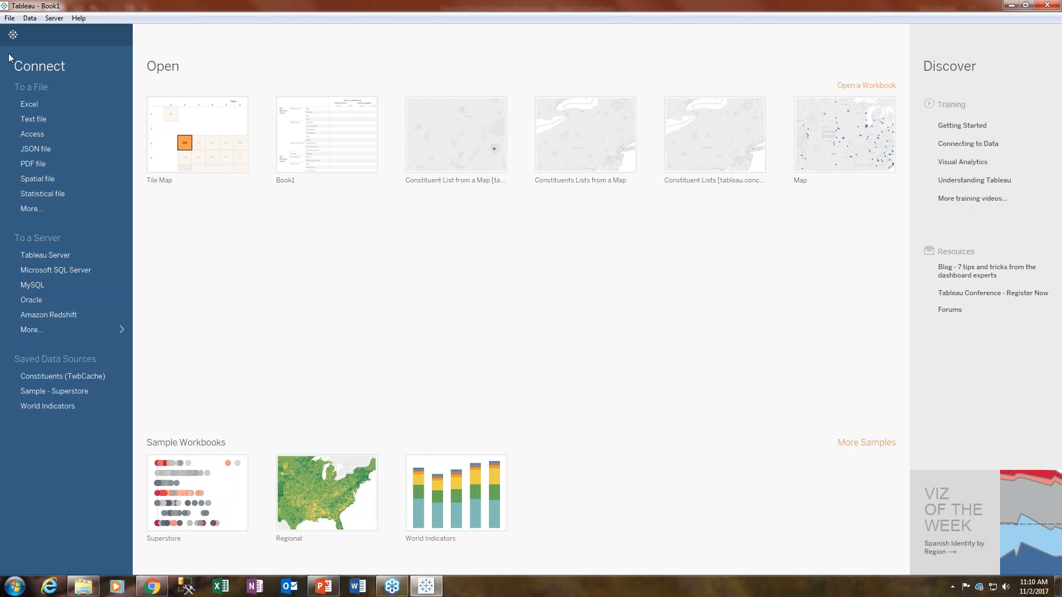
click(54, 18)
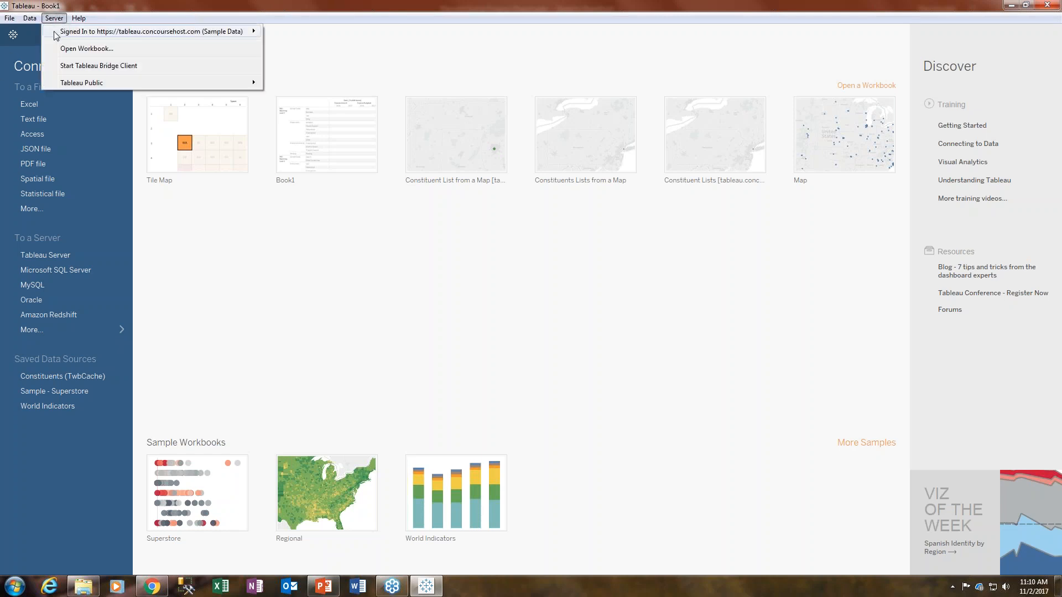
click(42, 193)
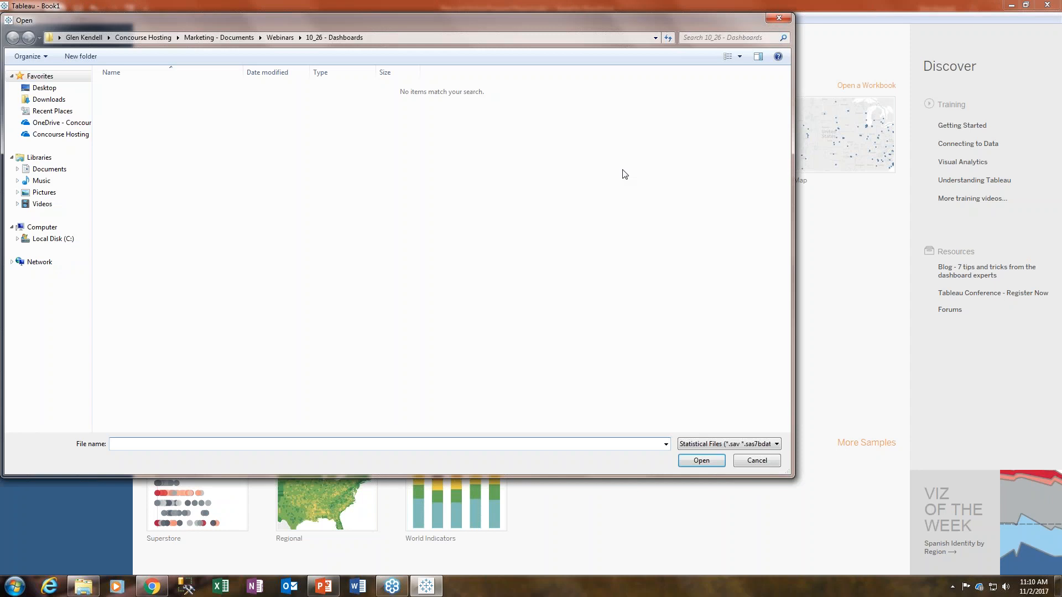
click(779, 18)
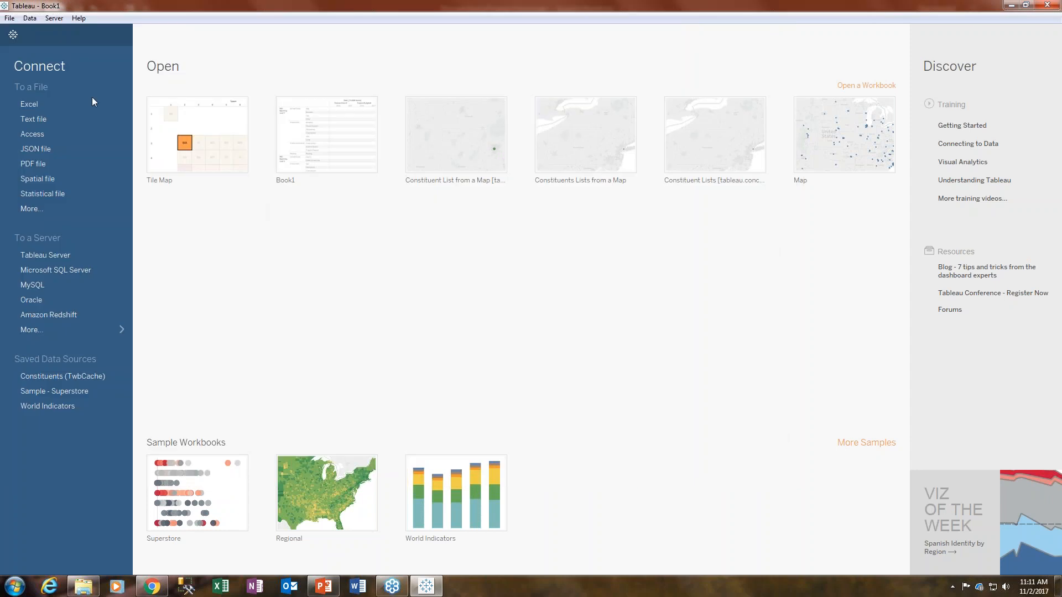
Connect to the Constituents (TwbCache) data source on Tableau Server and open Sheet 1.
click(50, 254)
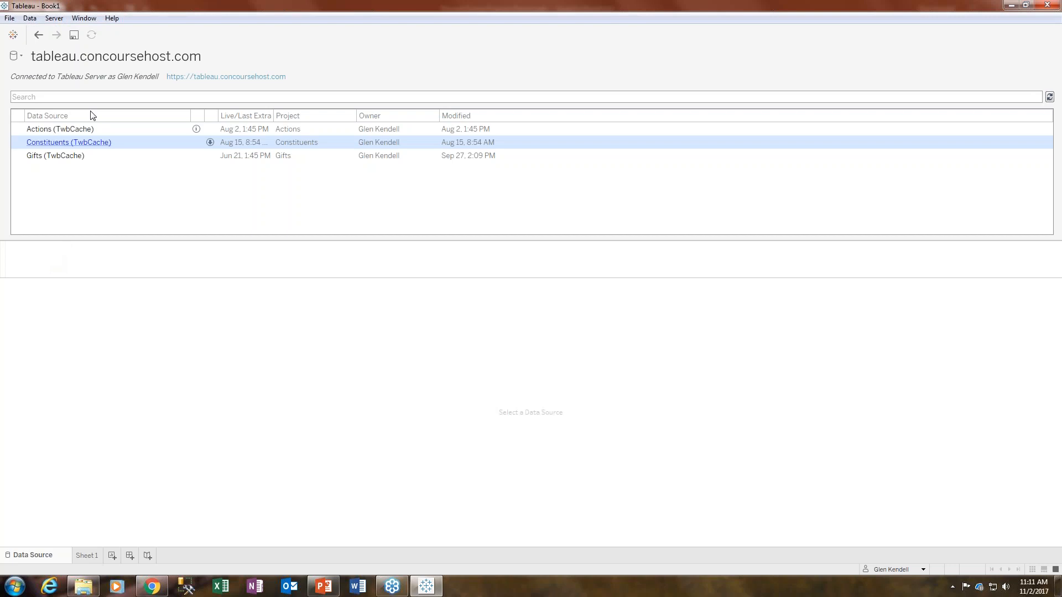
click(57, 20)
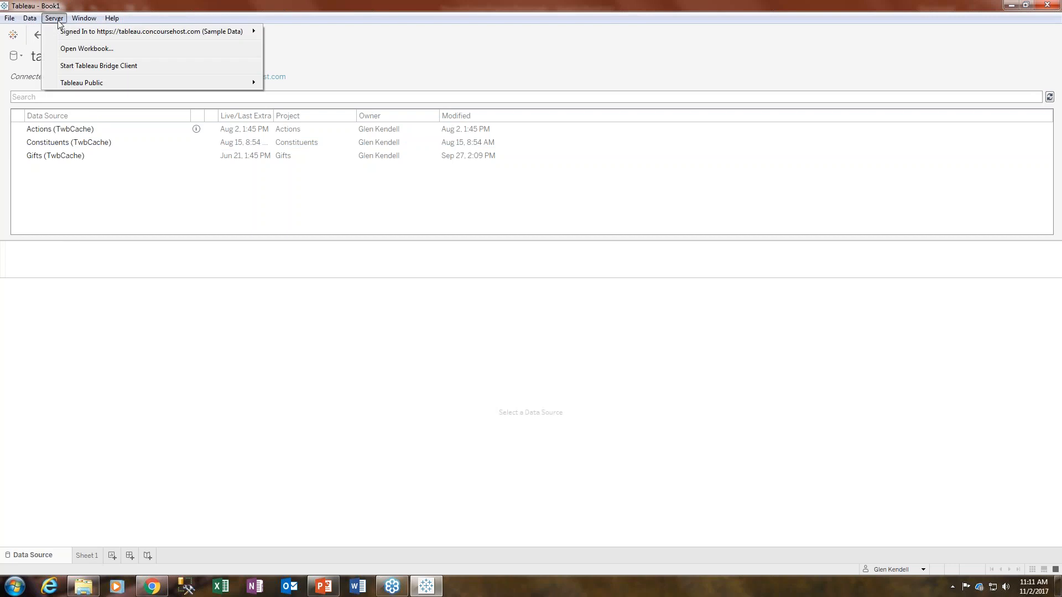
mouse_move(60, 33)
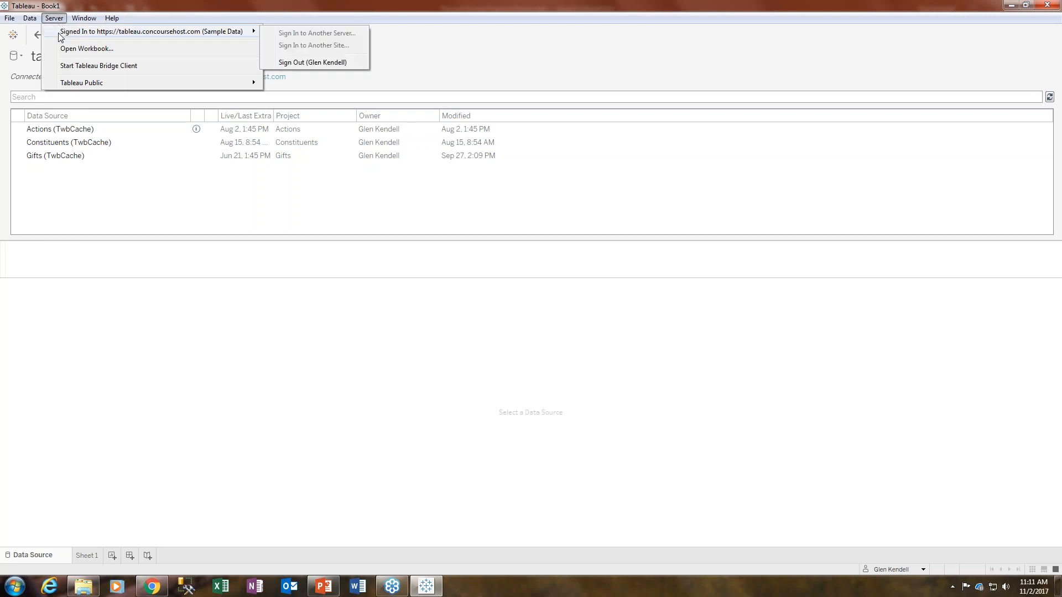
click(499, 8)
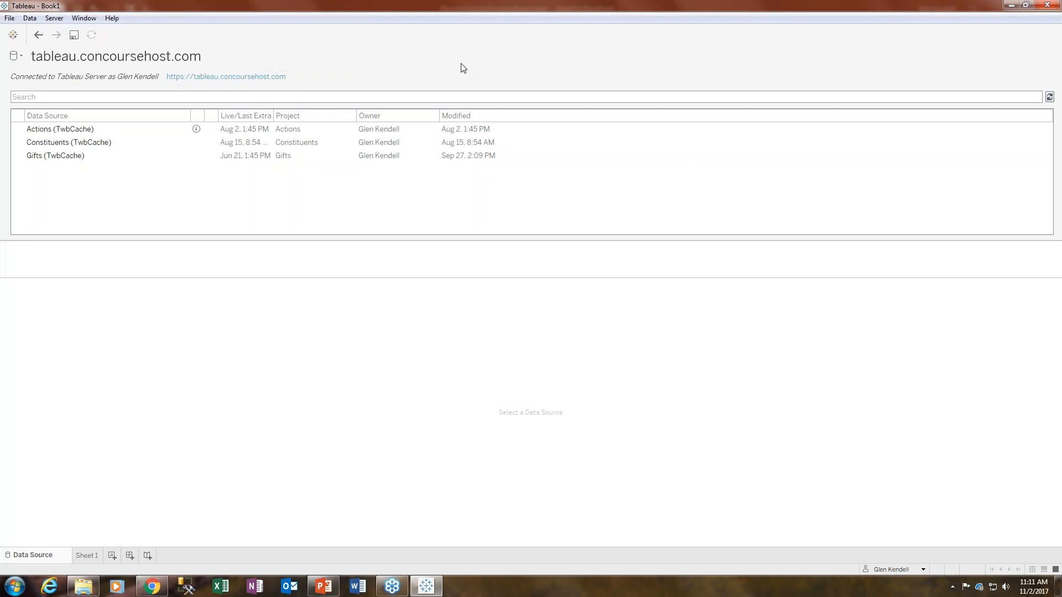
click(71, 147)
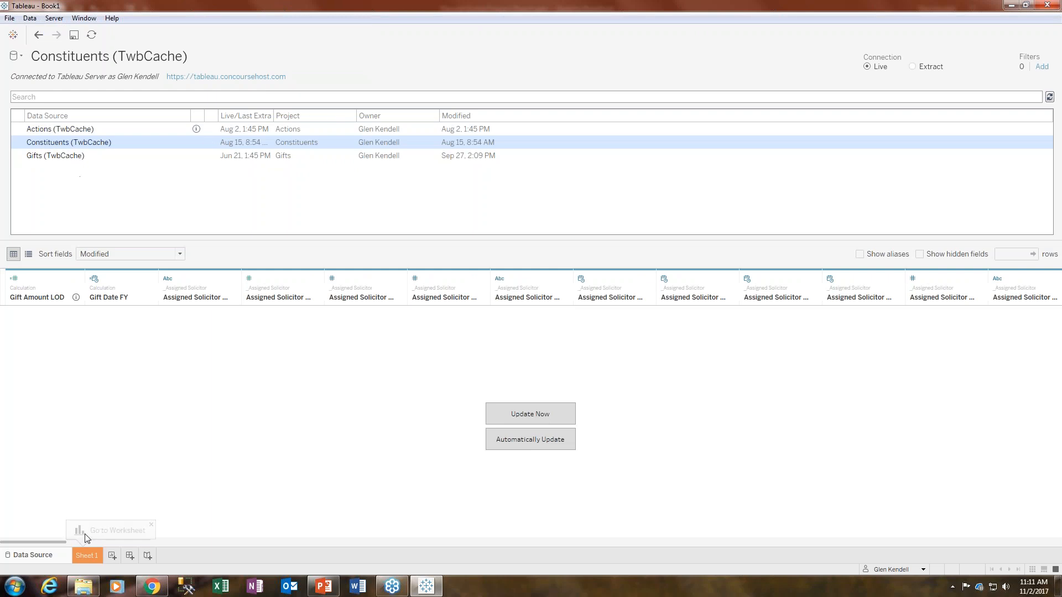
click(92, 555)
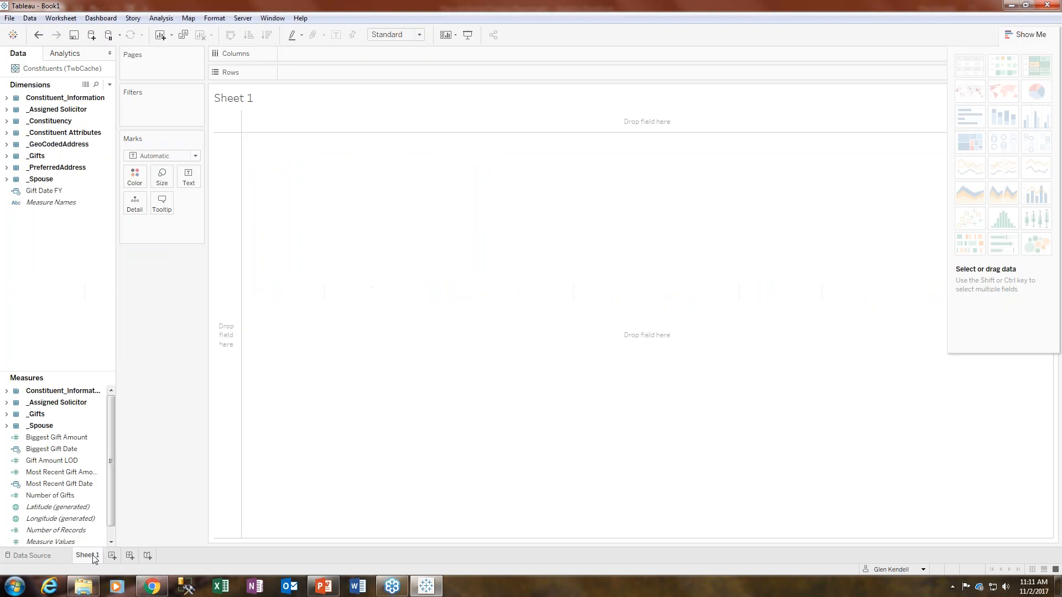
Add Constituency Description from the _Constituency dimensions to the rows and widen its column in the table.
drag(116, 260, 139, 261)
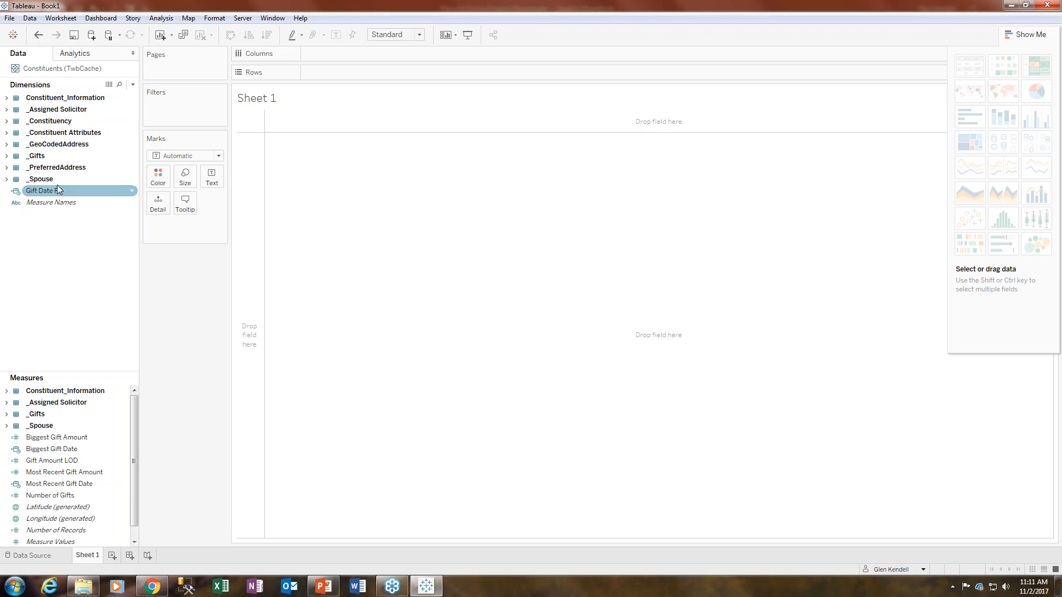
click(6, 99)
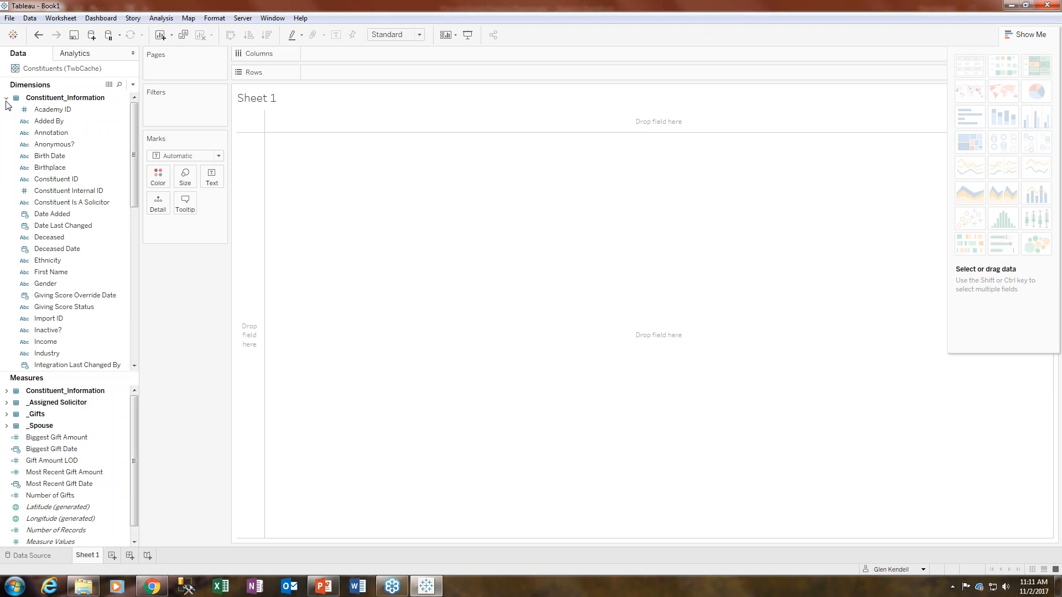
click(6, 98)
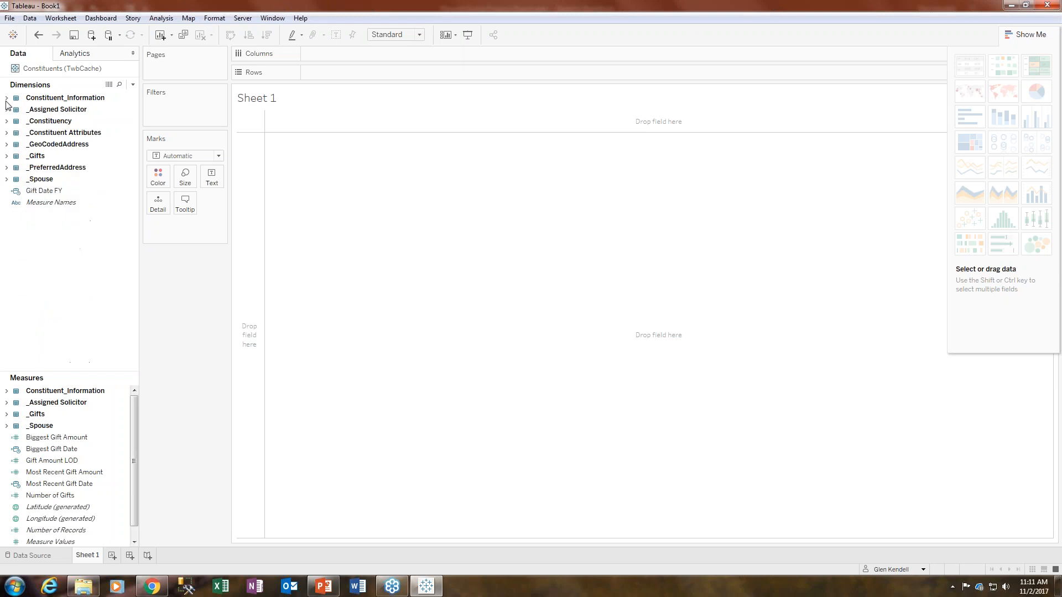
click(6, 122)
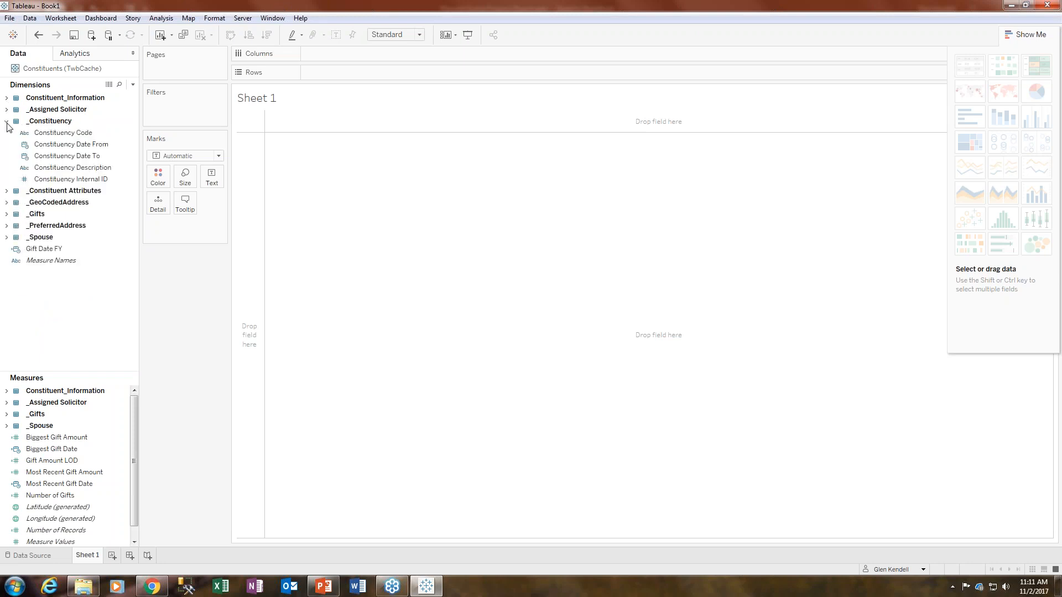
click(64, 168)
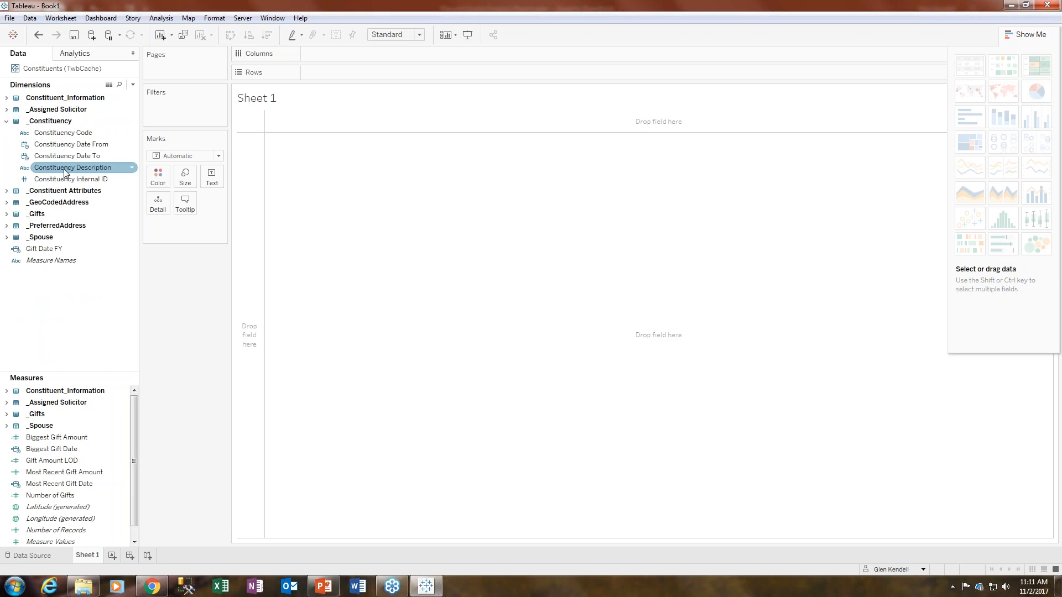
click(64, 168)
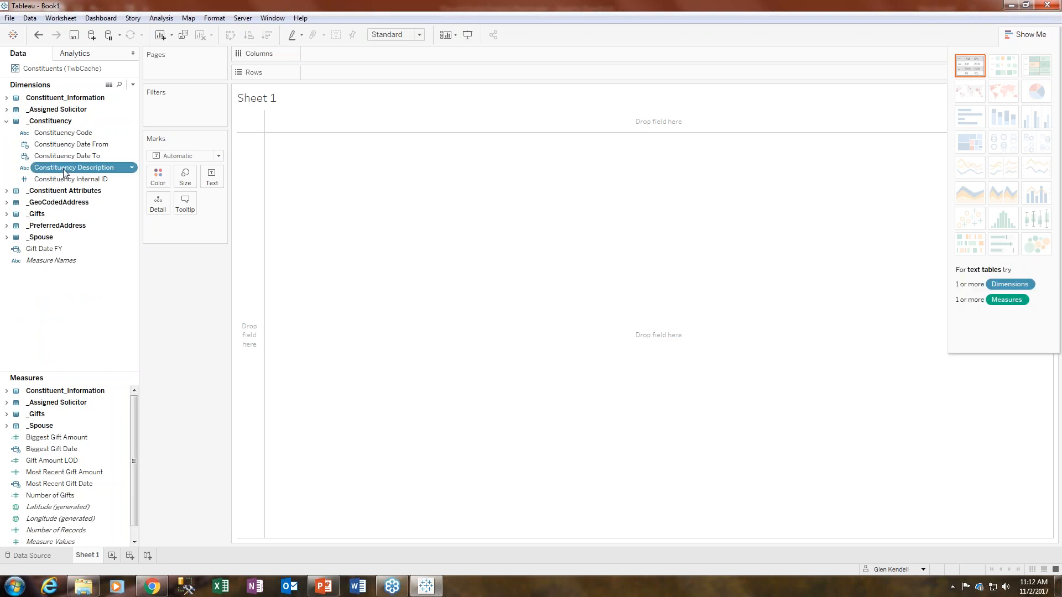
double_click(65, 168)
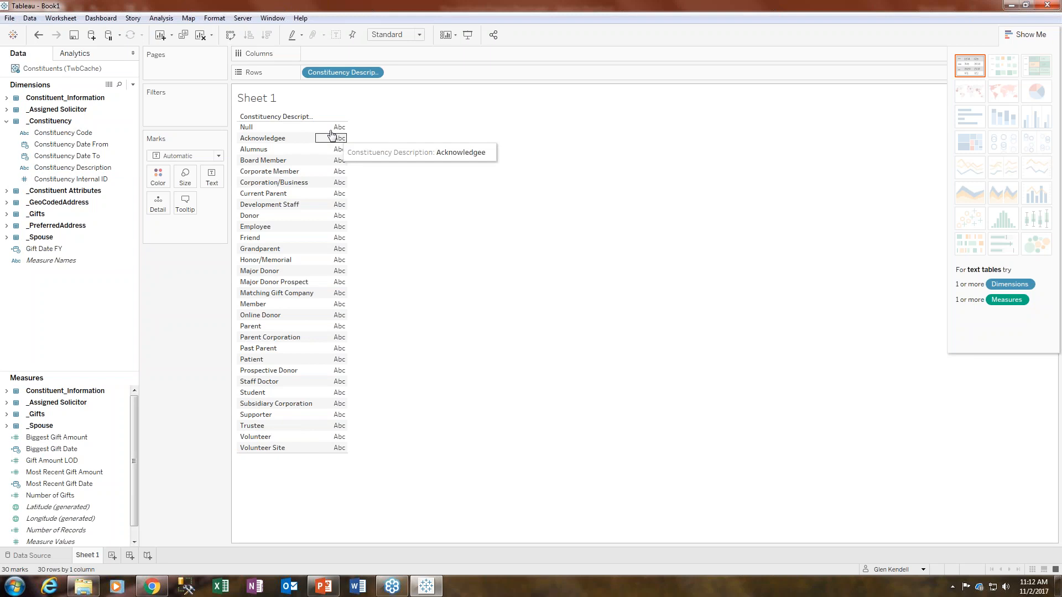
drag(315, 147, 336, 147)
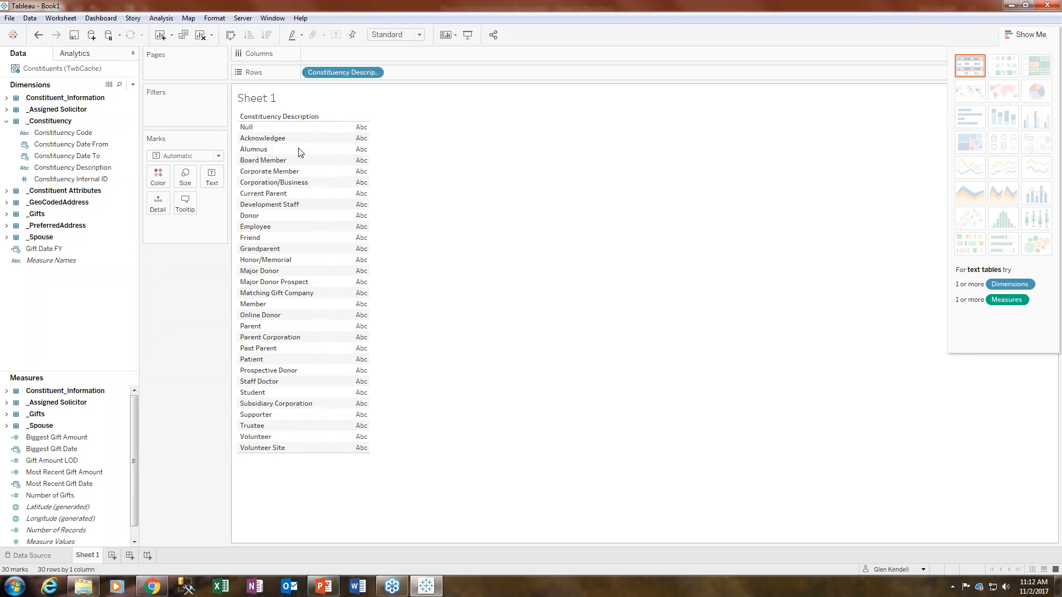
Add the Name dimension from Constituent_Information to the rows, after Constituency Description.
click(6, 121)
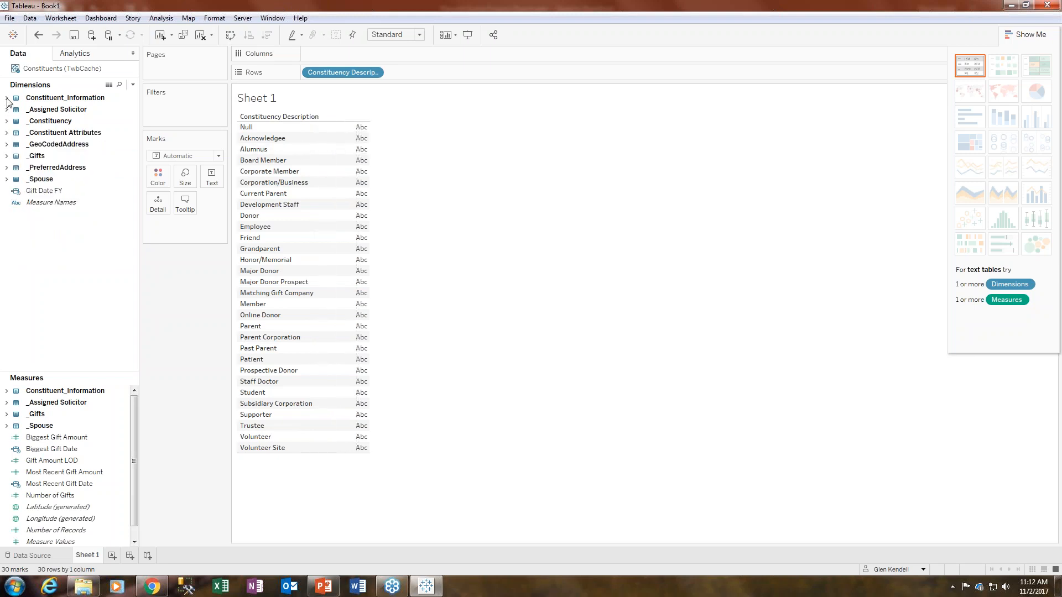
click(6, 98)
drag(135, 169, 124, 237)
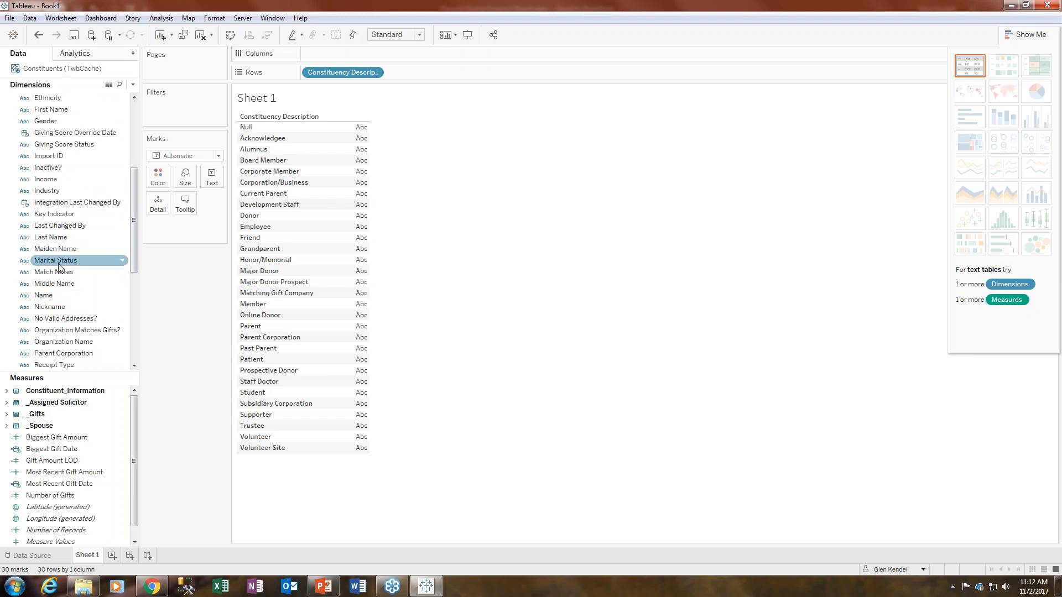
click(47, 298)
double_click(47, 299)
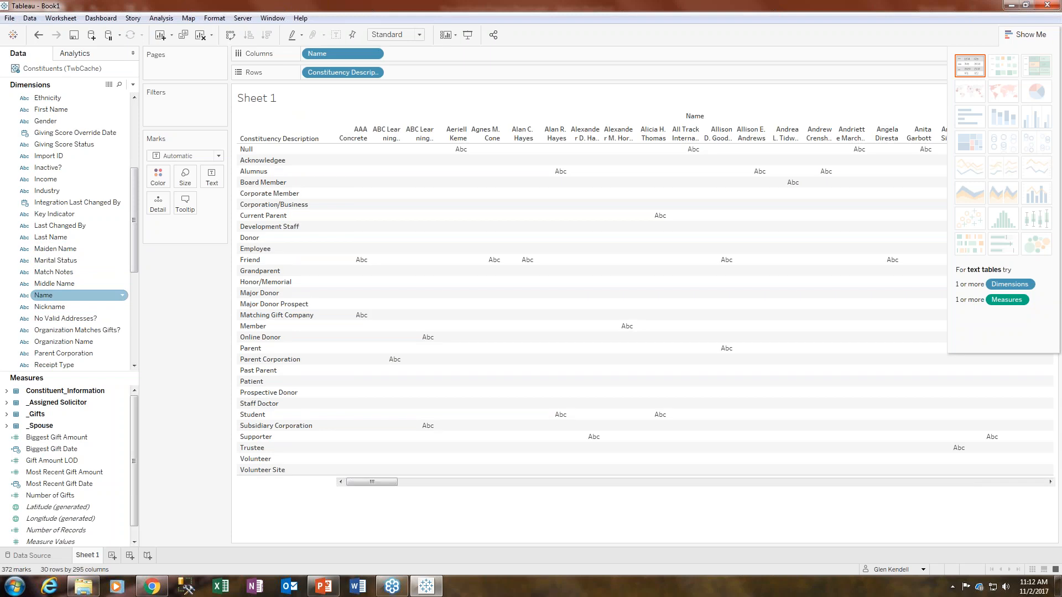
drag(346, 54, 436, 72)
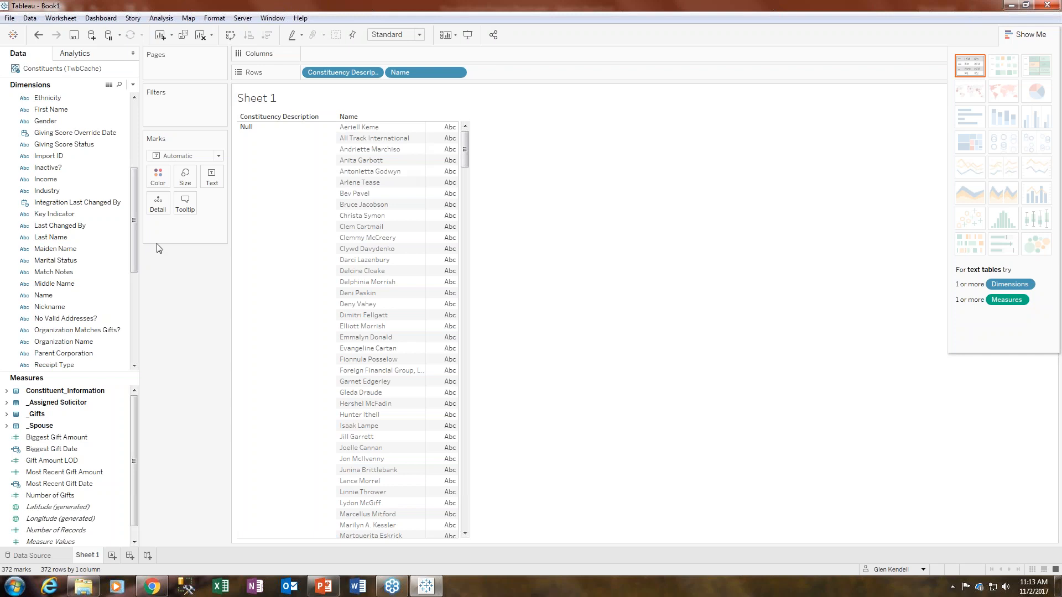
Collapse the Constituent_Information dimensions and create a calculated field named Gift Count.
drag(133, 245, 132, 152)
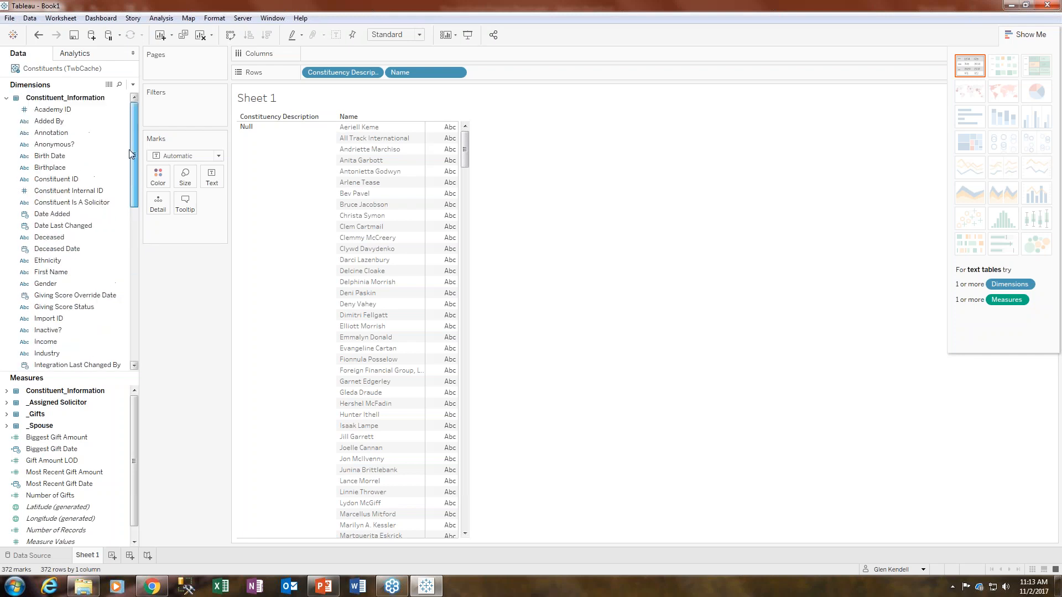
click(7, 98)
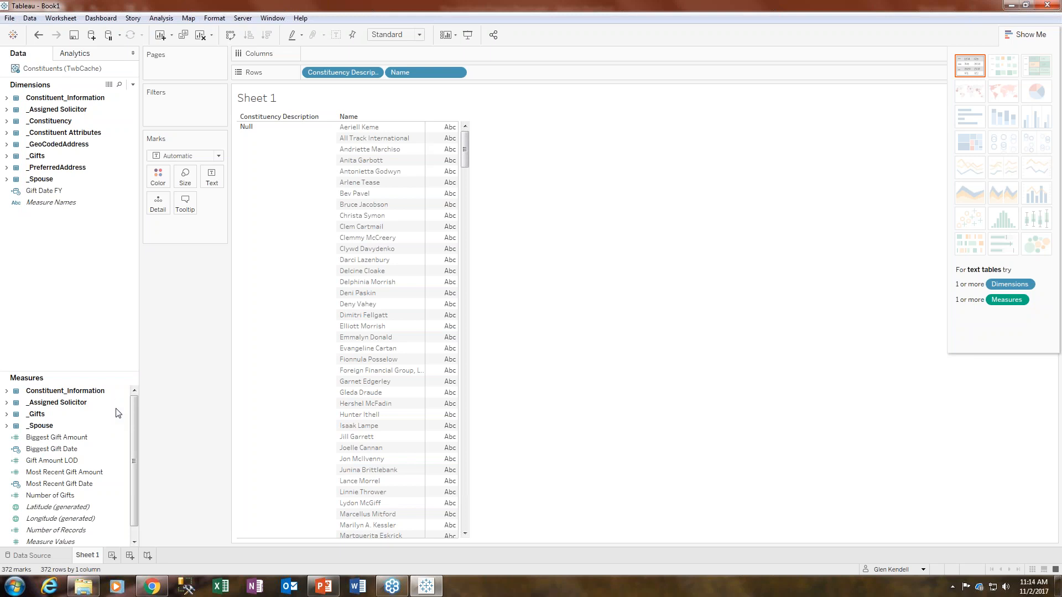
click(133, 84)
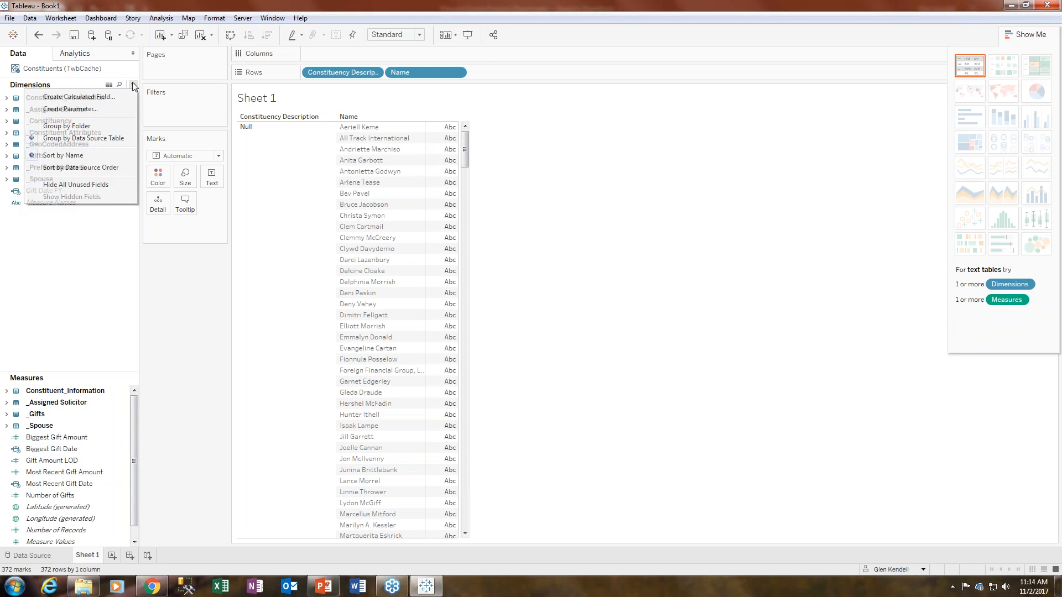
click(91, 99)
text(Gift Count)
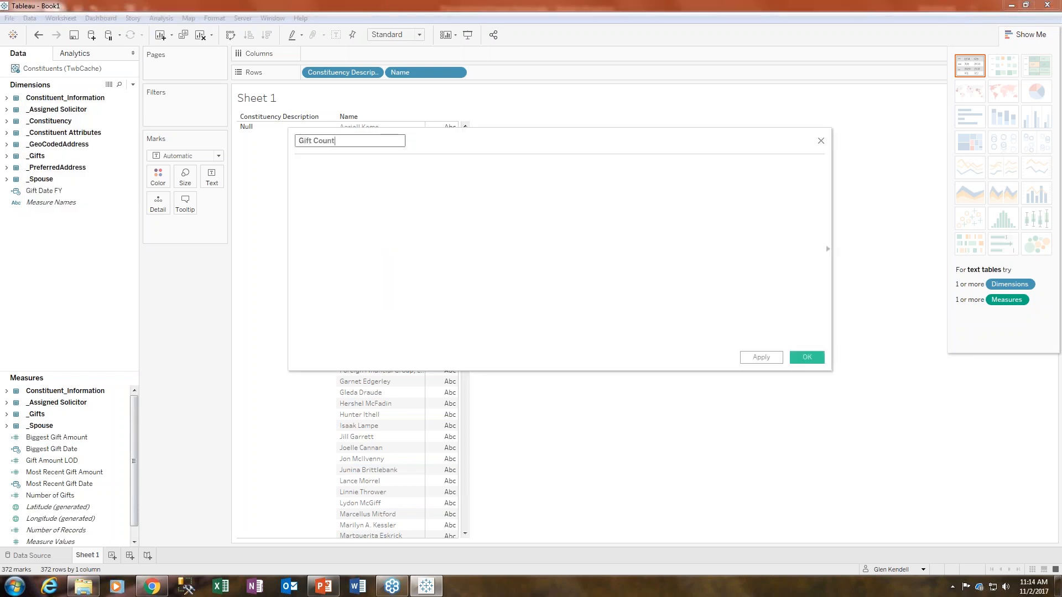
key(Tab)
Start the Gift Count formula with { INCLUDE [System Record ID].
text(()
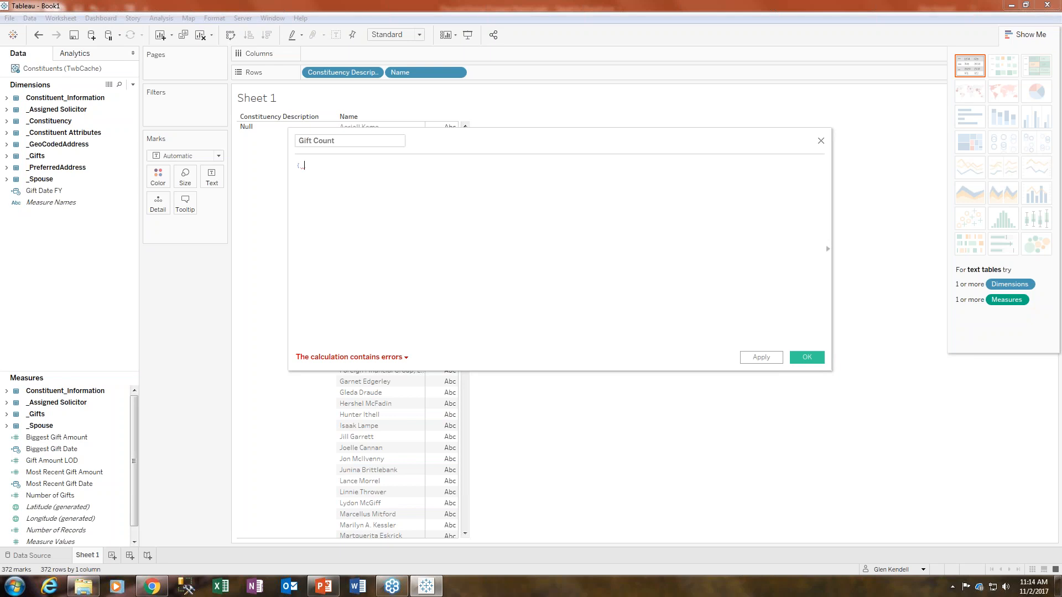
text(inc)
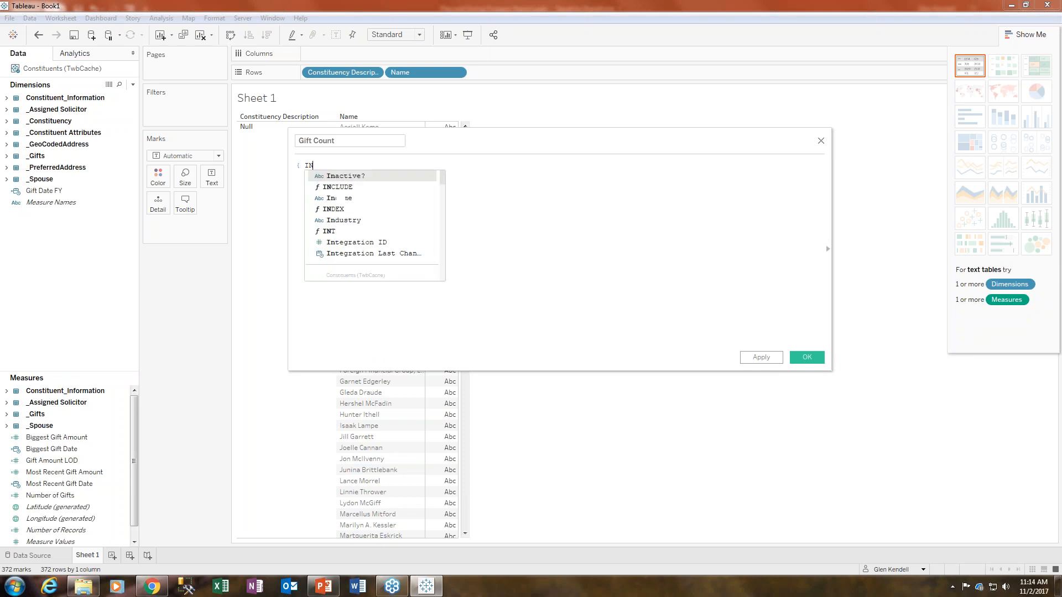
key(Return)
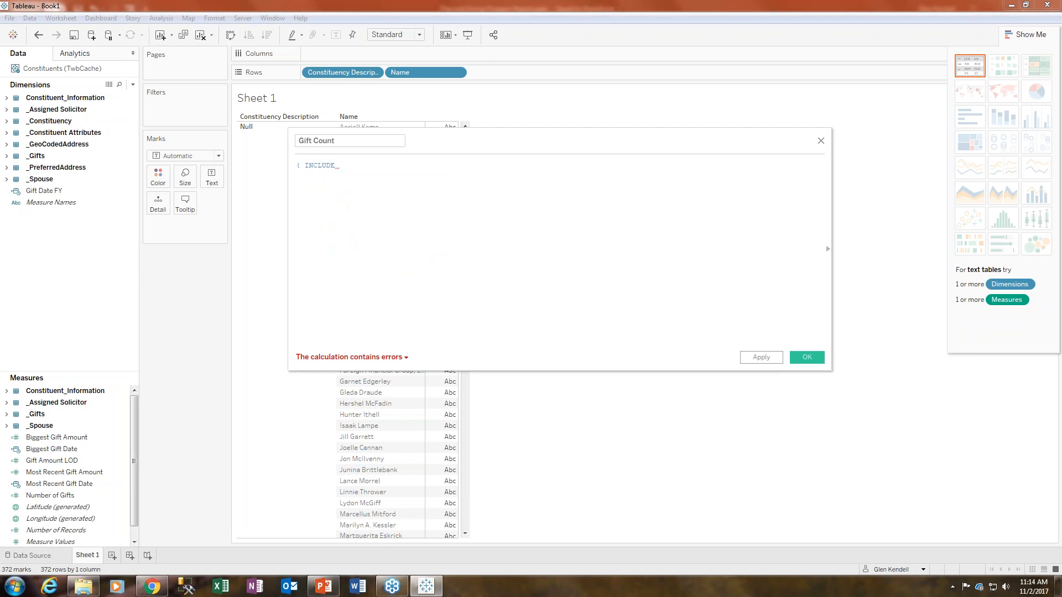
text([reco)
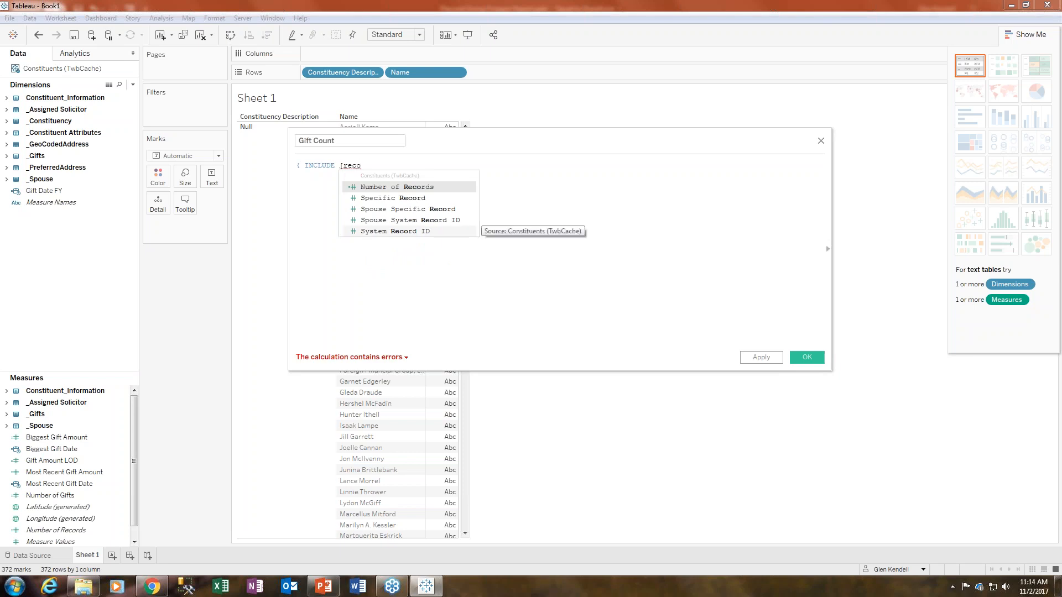
double_click(395, 231)
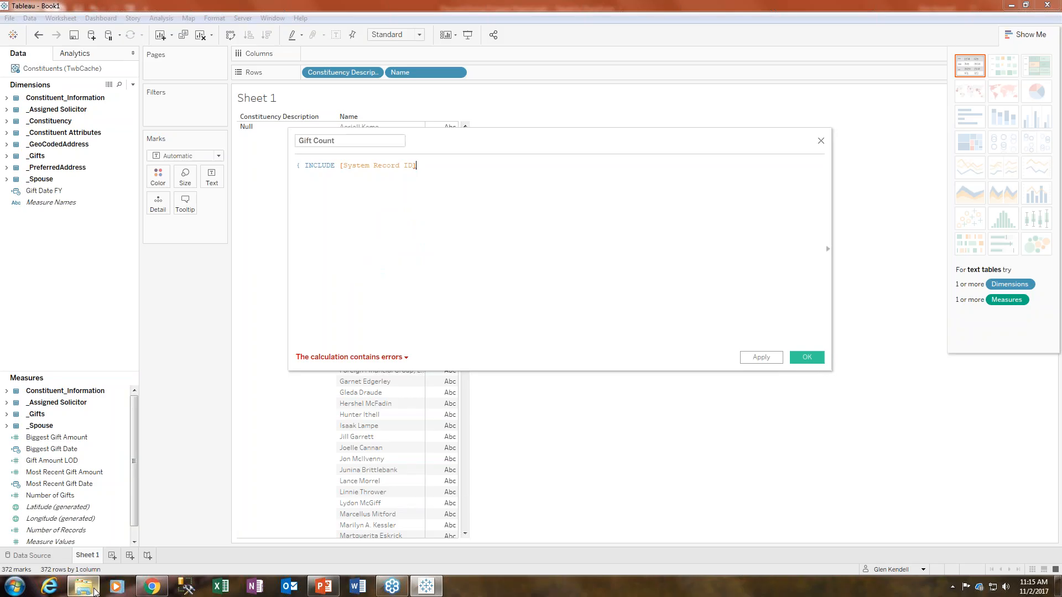
Open Gift Count.txt from the file explorer to read the reference formula, and return to the Tableau calculation editor.
click(84, 587)
double_click(137, 96)
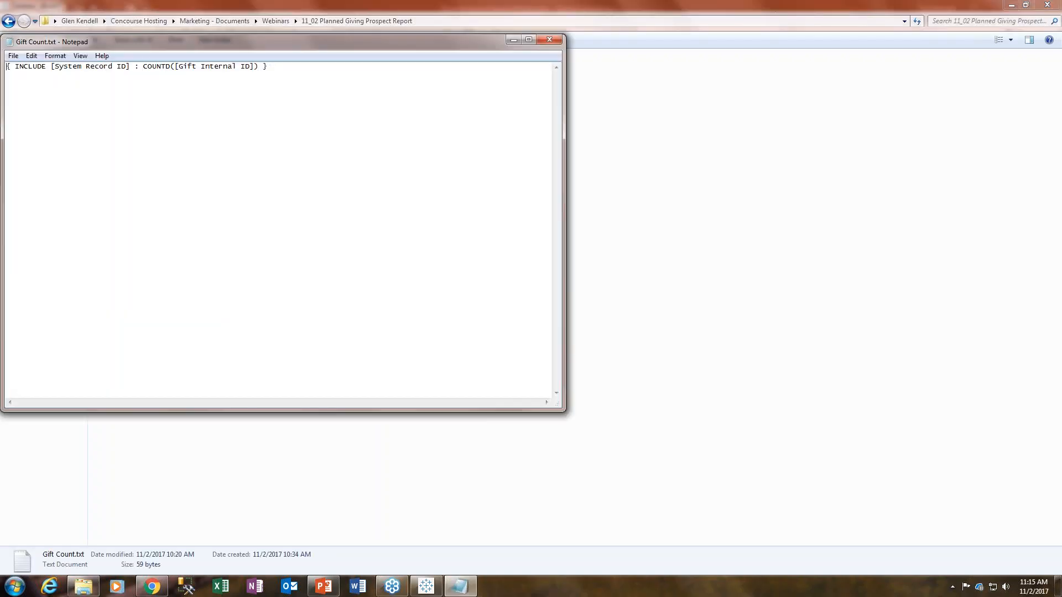
click(426, 586)
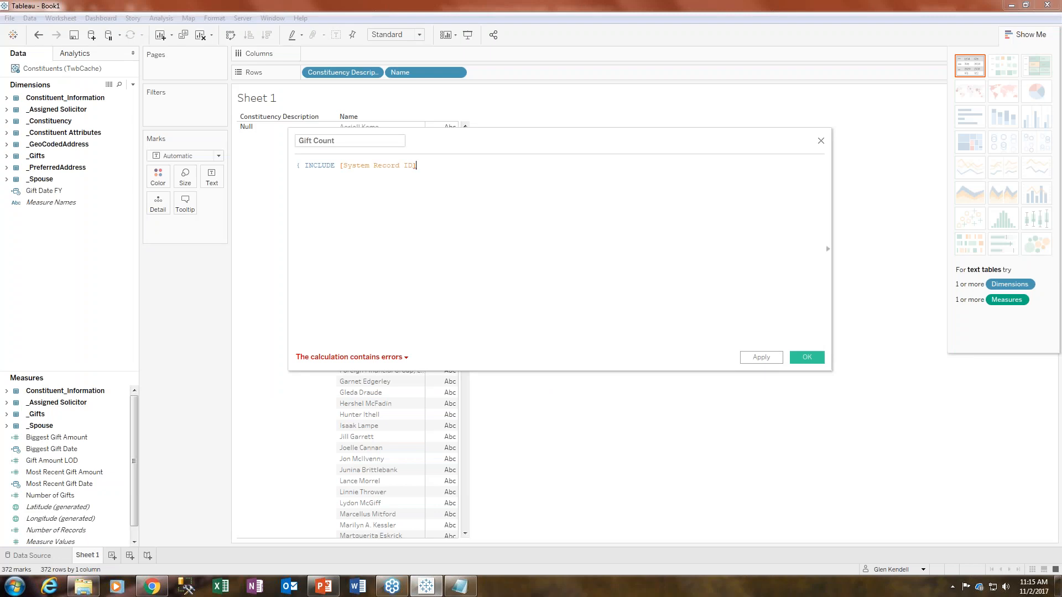
Continue the Gift Count formula after [System Record ID] with a colon and the opening of a COUNTD function.
text(:)
key(BackSpace)
text(SUM)
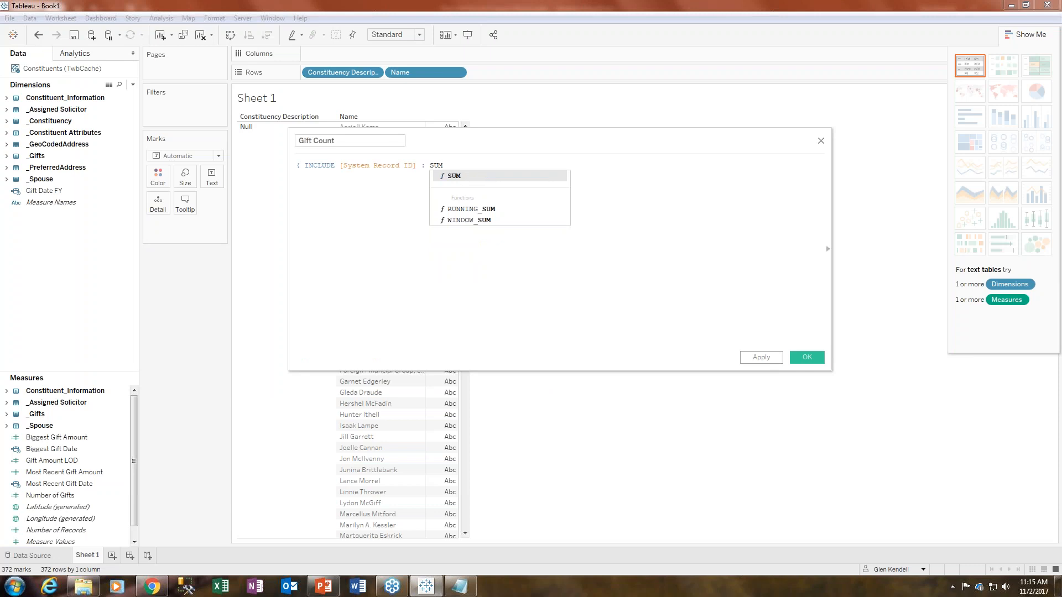
key(BackSpace)
key(BackSpace)
key(BackSpace)
text(COUNTD()
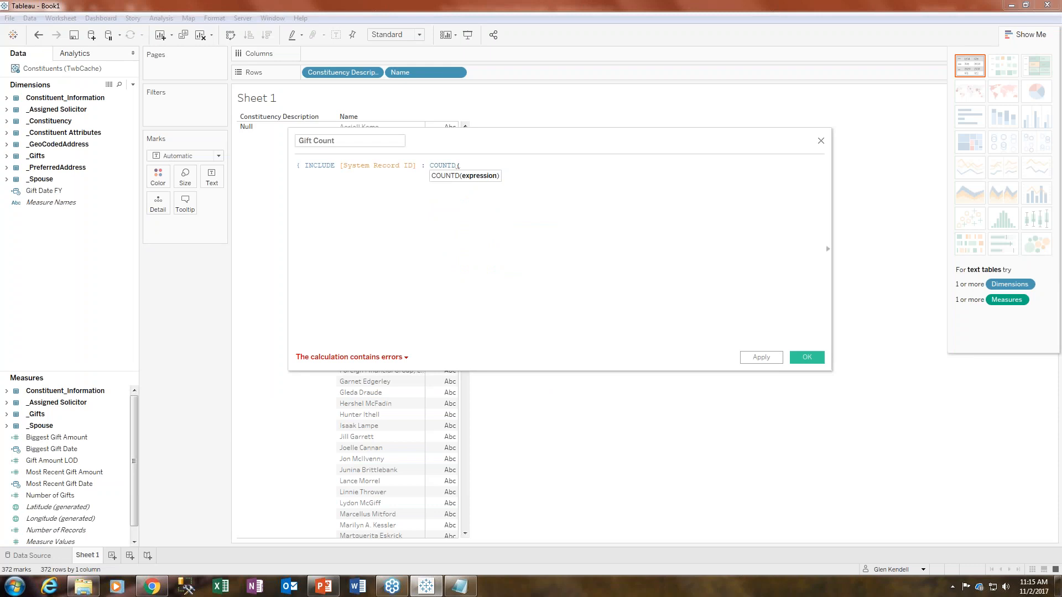
text(gif)
key(BackSpace)
key(BackSpace)
key(BackSpace)
text([gift)
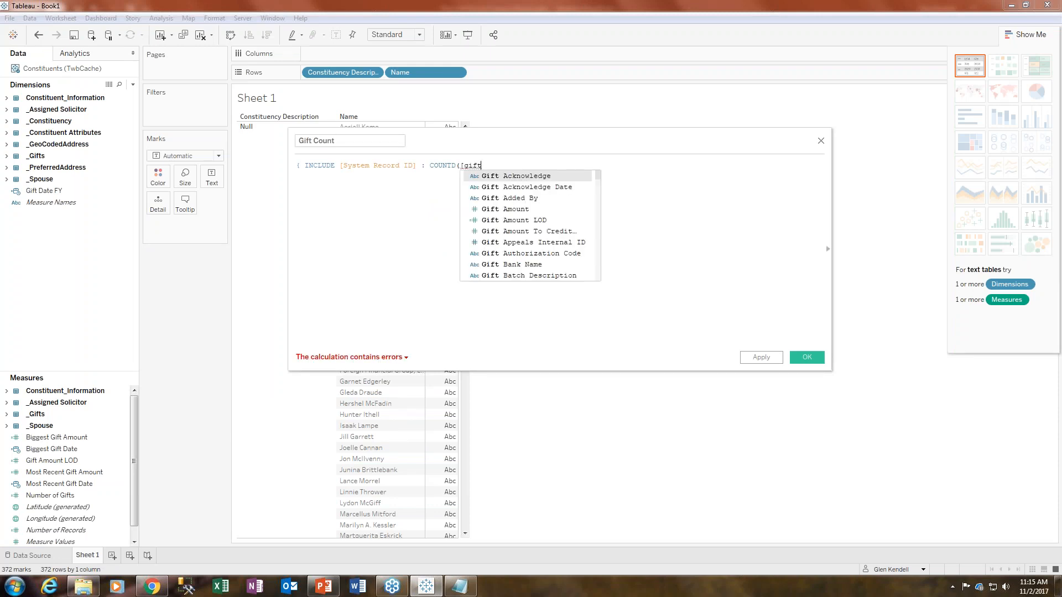
key(BackSpace)
key(BackSpace)
key(BackSpace)
key(BackSpace)
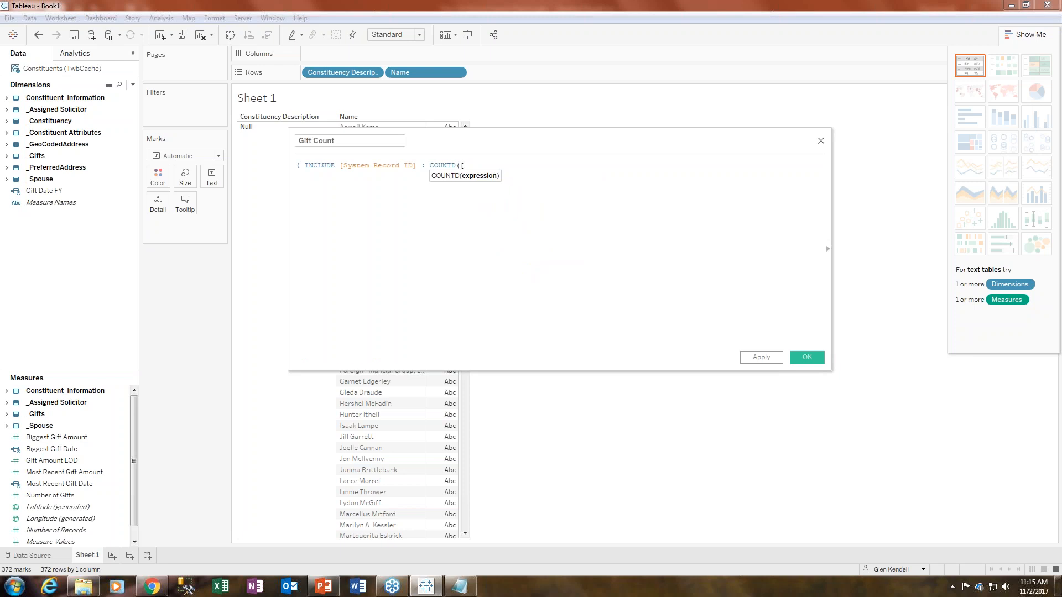
text(in)
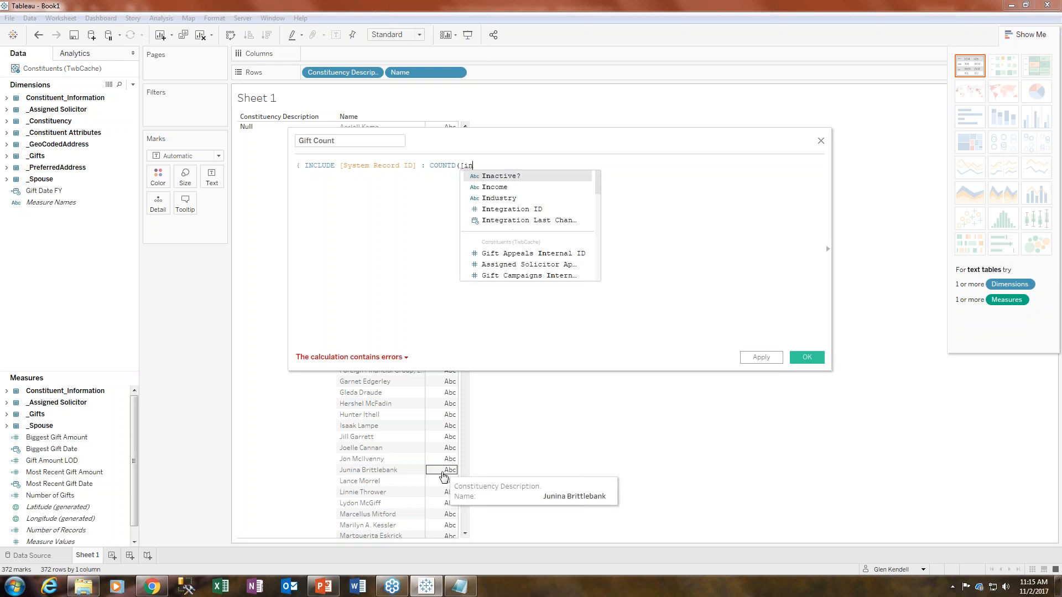
Check the reference formula in the open text file, and use the Gift Internal ID field as the COUNTD argument.
click(459, 585)
click(459, 585)
key(BackSpace)
key(BackSpace)
text(Gift)
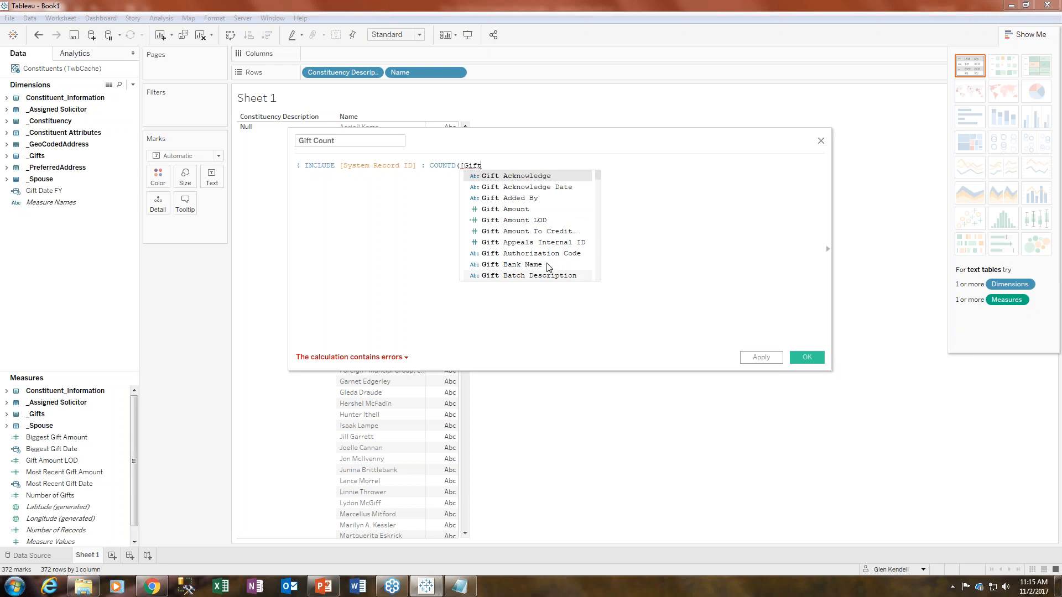
scroll(549, 263, down, 2)
scroll(549, 267, down, 6)
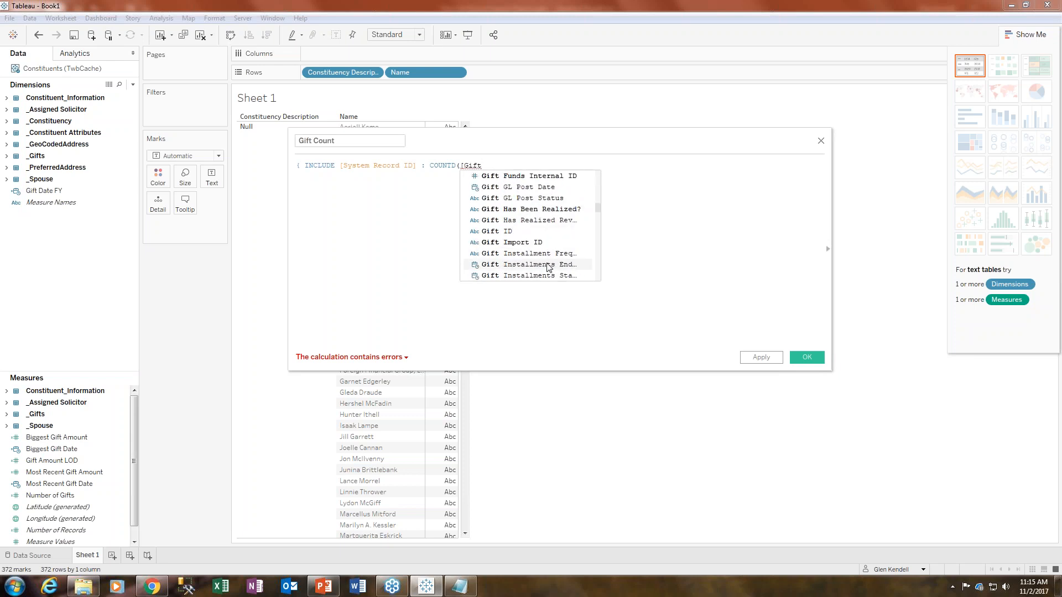
scroll(547, 267, down, 1)
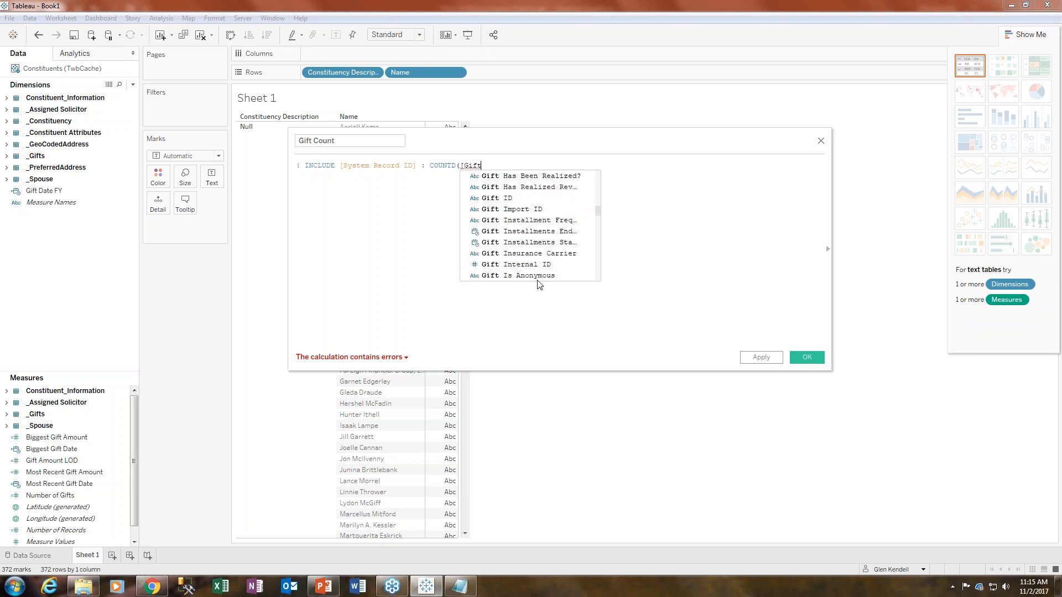
click(543, 265)
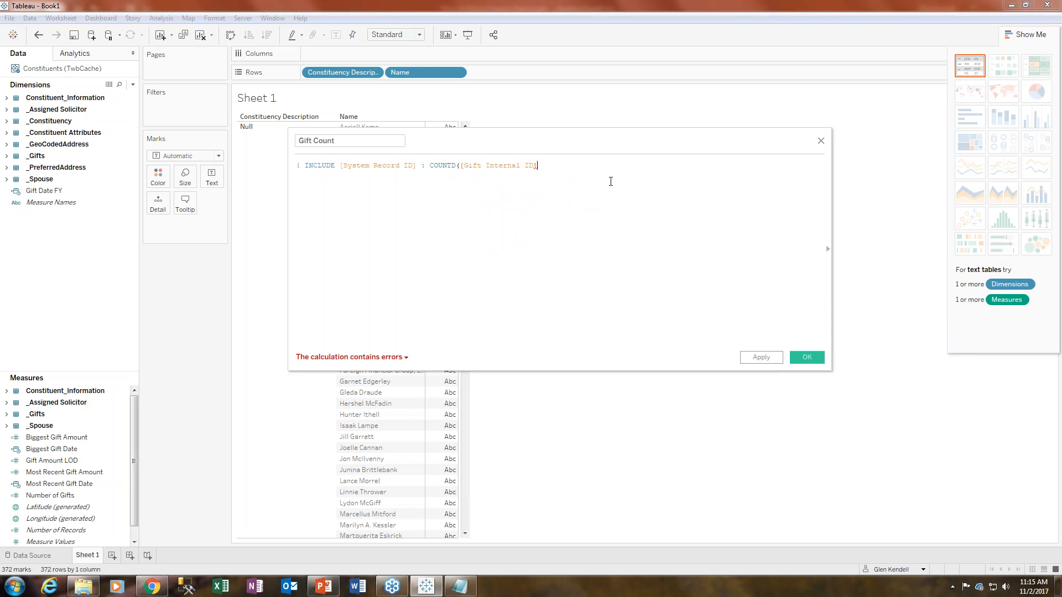
Close the COUNTD parenthesis and the curly brace, and save the Gift Count calculation.
text() })
text(})
drag(585, 145, 417, 91)
drag(604, 83, 531, 85)
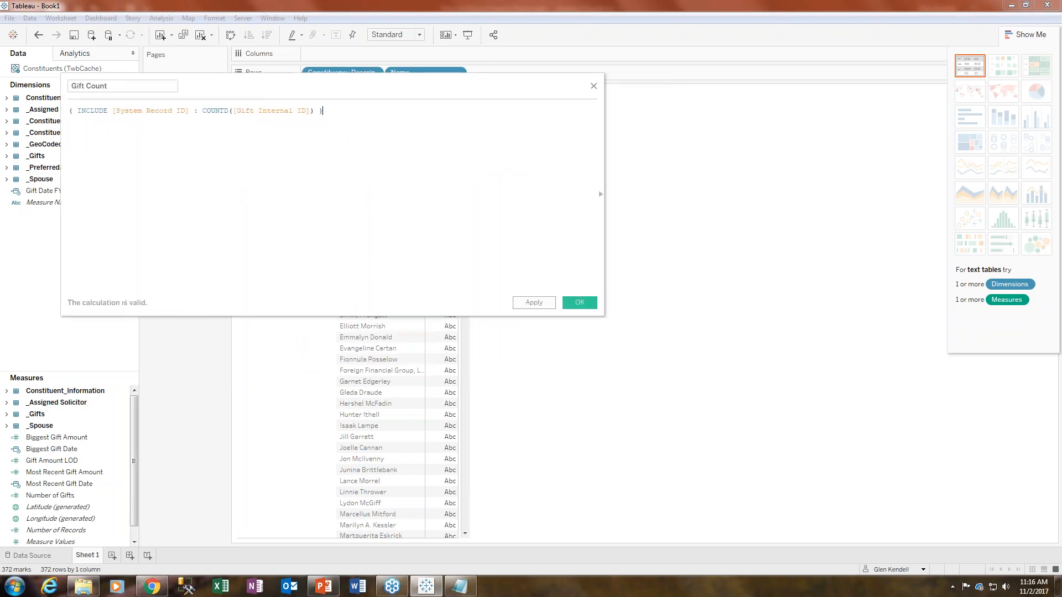
click(579, 303)
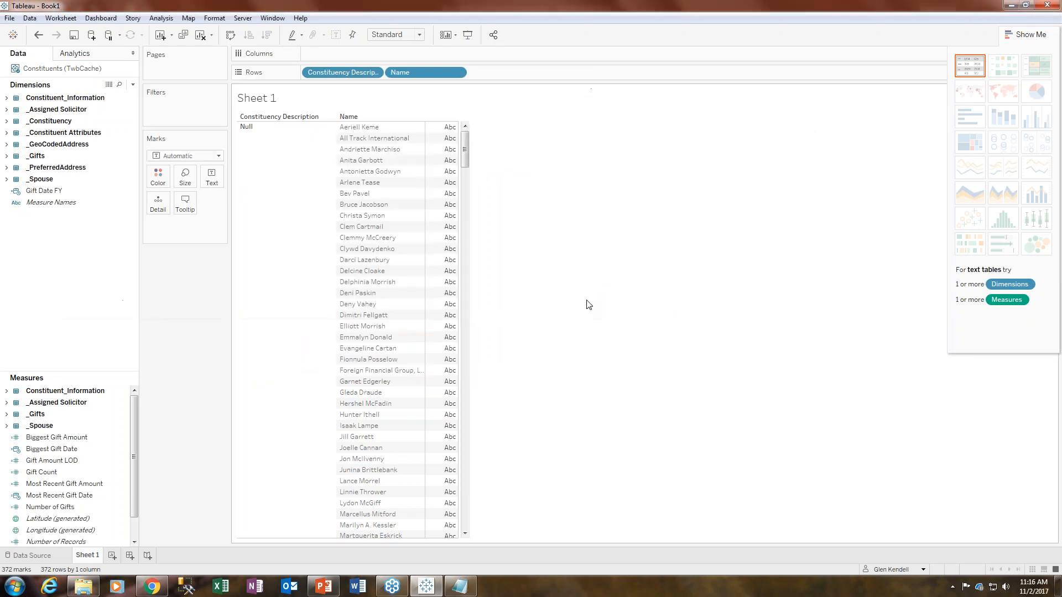
Create a new calculated field named Giving Total.
click(133, 85)
click(123, 96)
text(Gi)
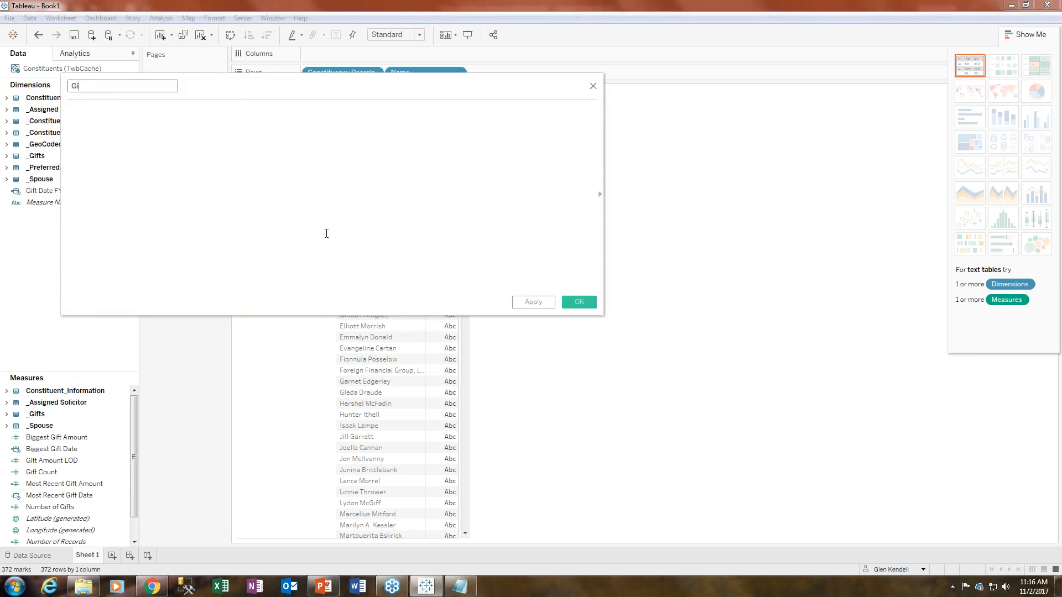
text(ving To)
text(tal)
key(Tab)
Enter the formula { INCLUDE [System Record ID] : SUM([Gift Amount]) } for Giving Total and save the calculation.
text({ INCLUDE)
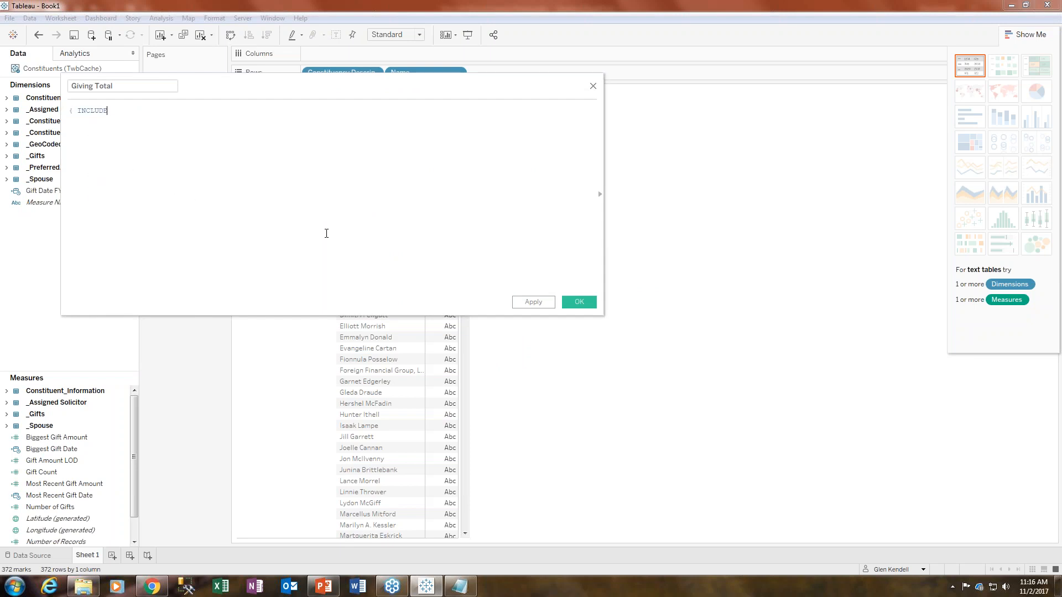
text( [System Record ID])
key(Return)
text(: SUM(gif)
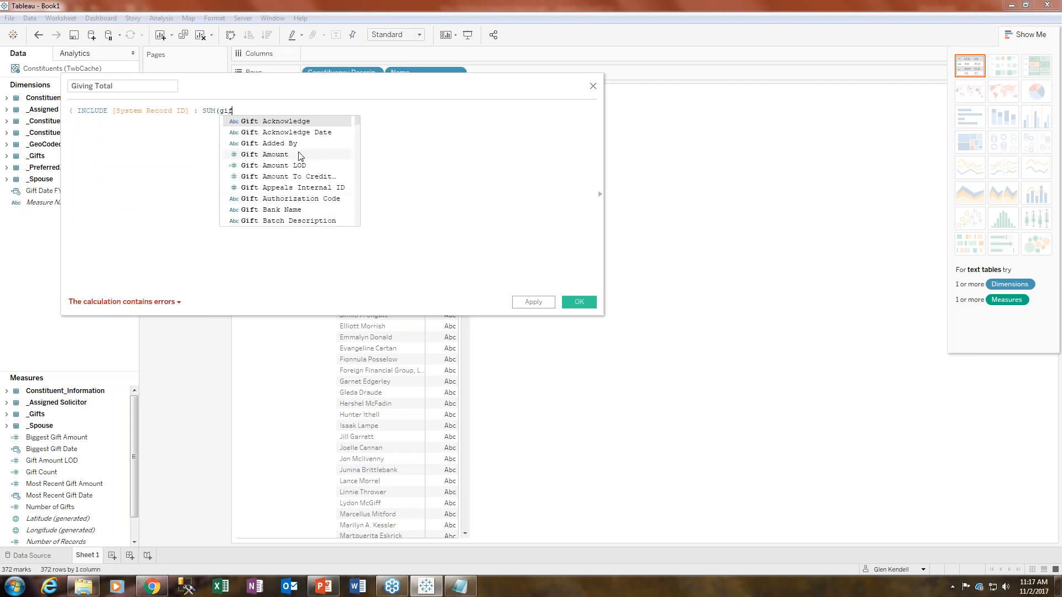
double_click(301, 155)
text() })
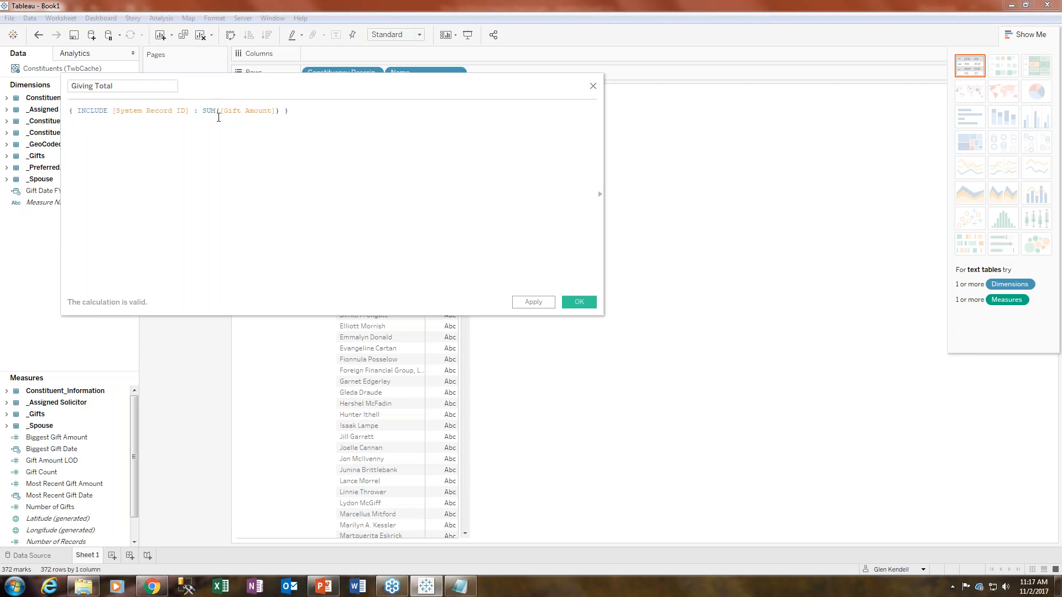
click(578, 303)
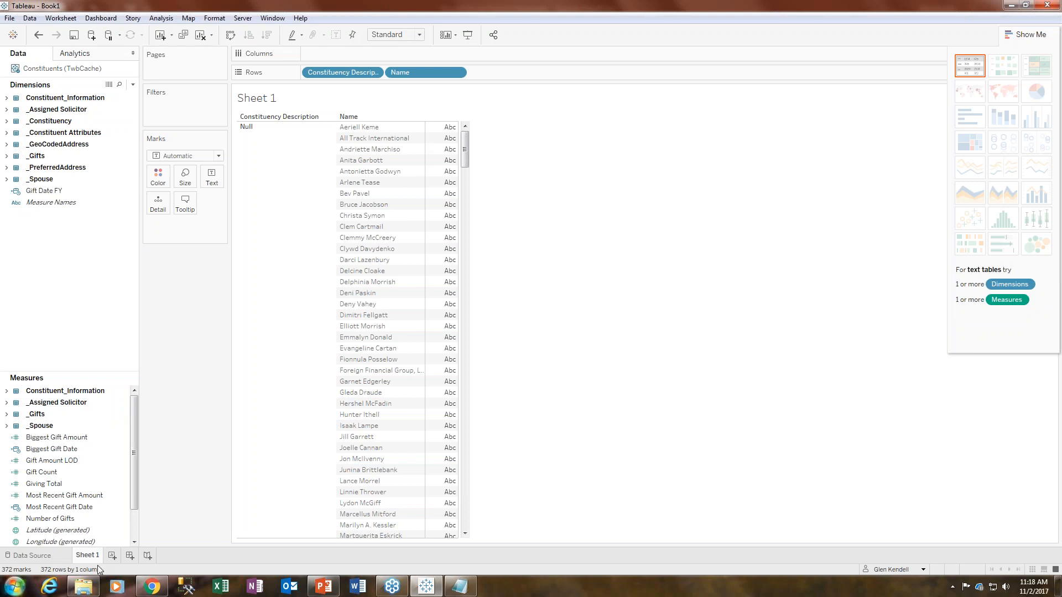
Switch to Chrome and search the web for "tableau level of detail fixed include" in a new tab.
click(152, 585)
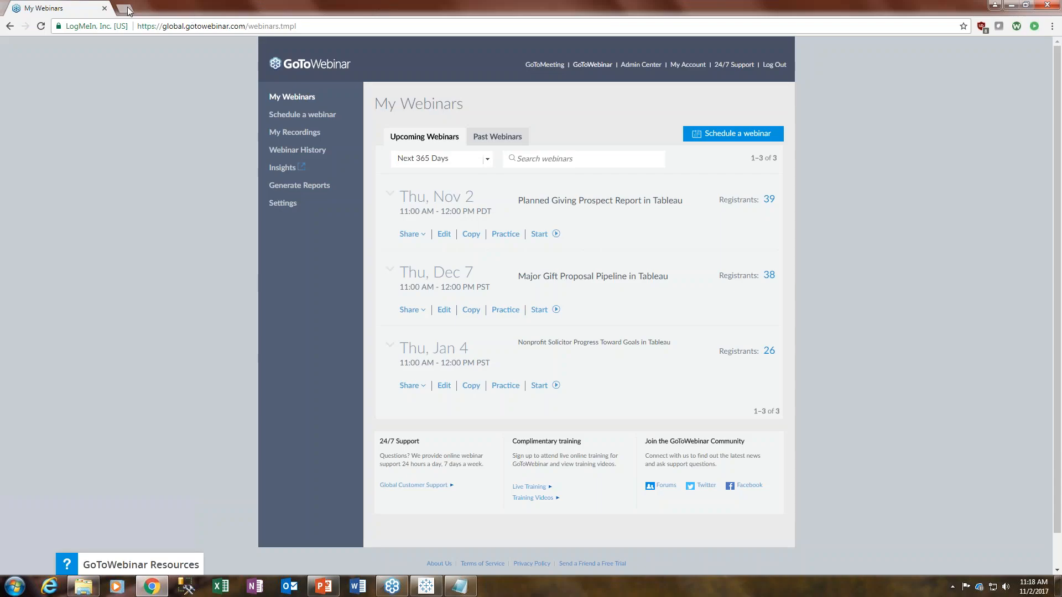
key(ctrl+t)
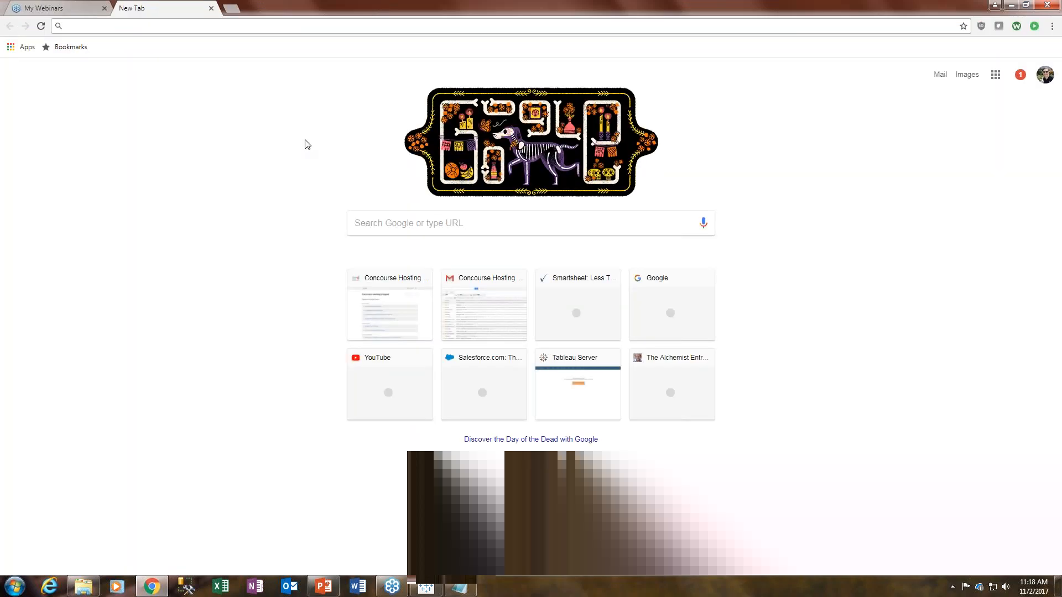
text(tableau)
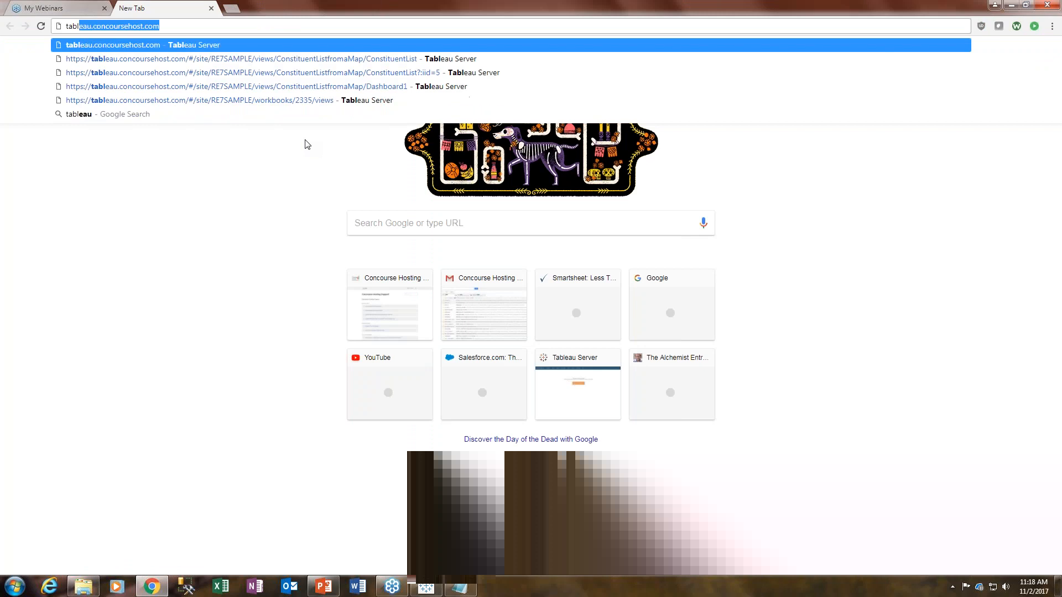
text( level)
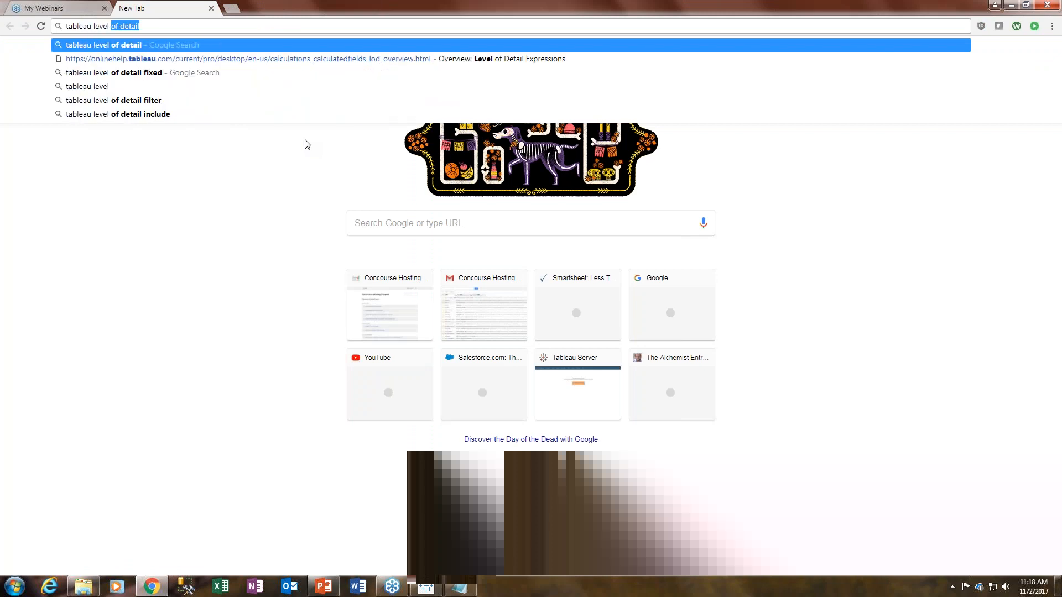
text( of detail fi)
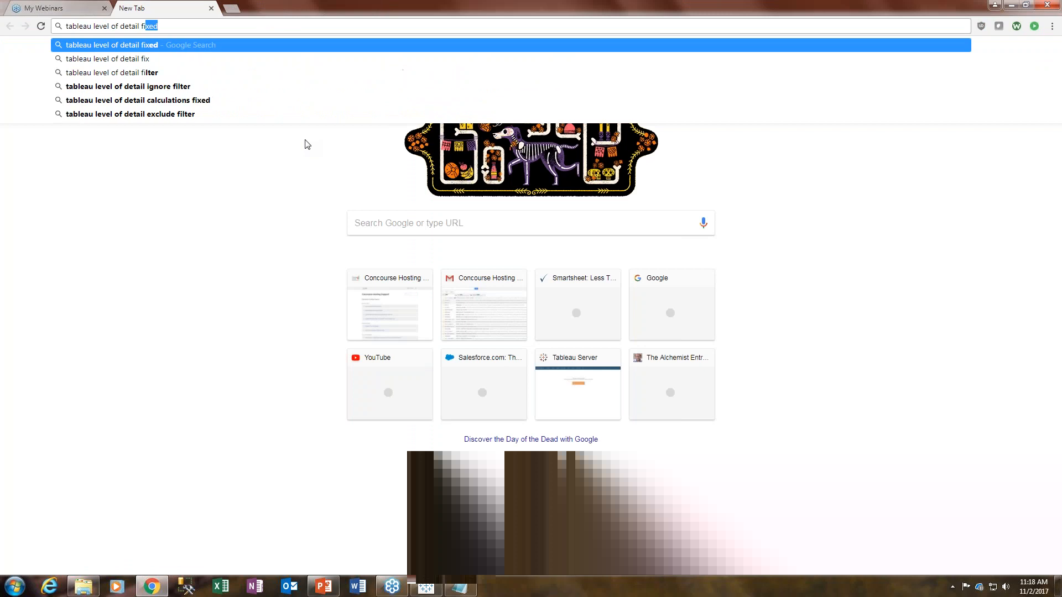
text(xed include)
key(Return)
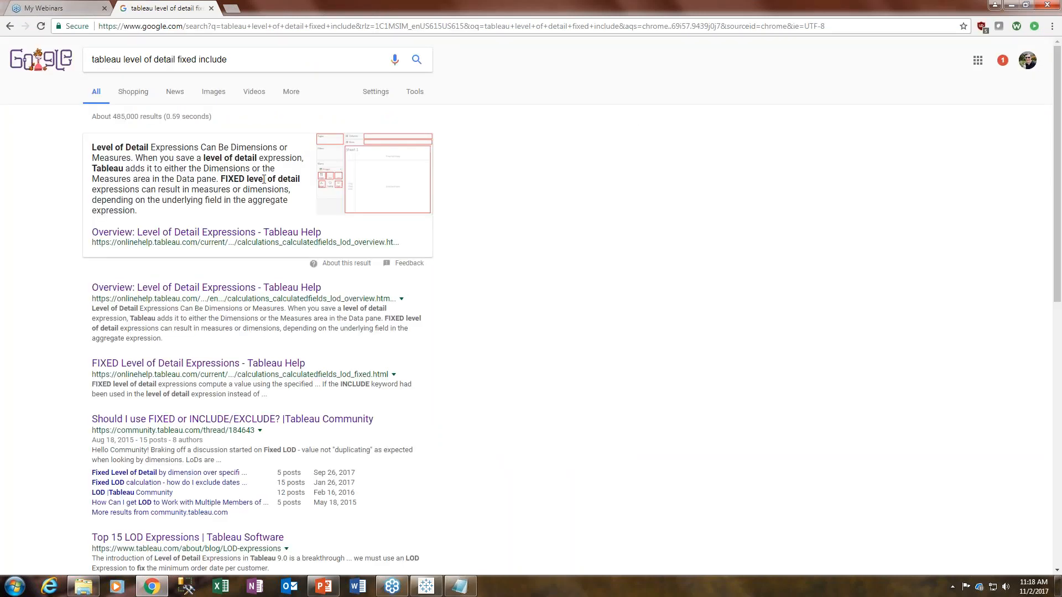
Read the FIXED, INCLUDE and EXCLUDE syntax descriptions in Tableau Help's Overview: Level of Detail Expressions, and return to Tableau.
click(204, 288)
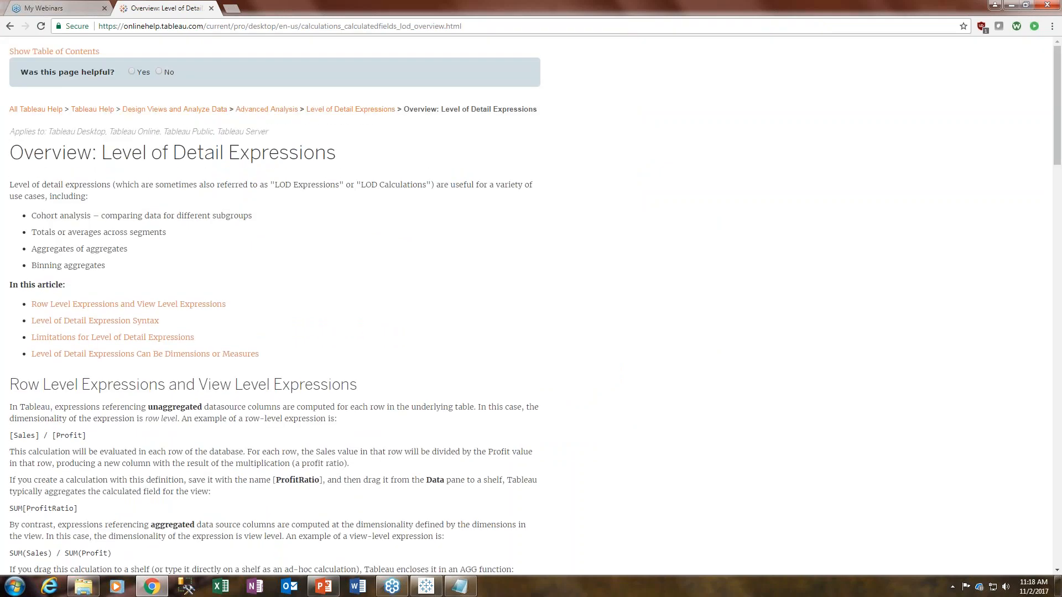
scroll(271, 304, down, 14)
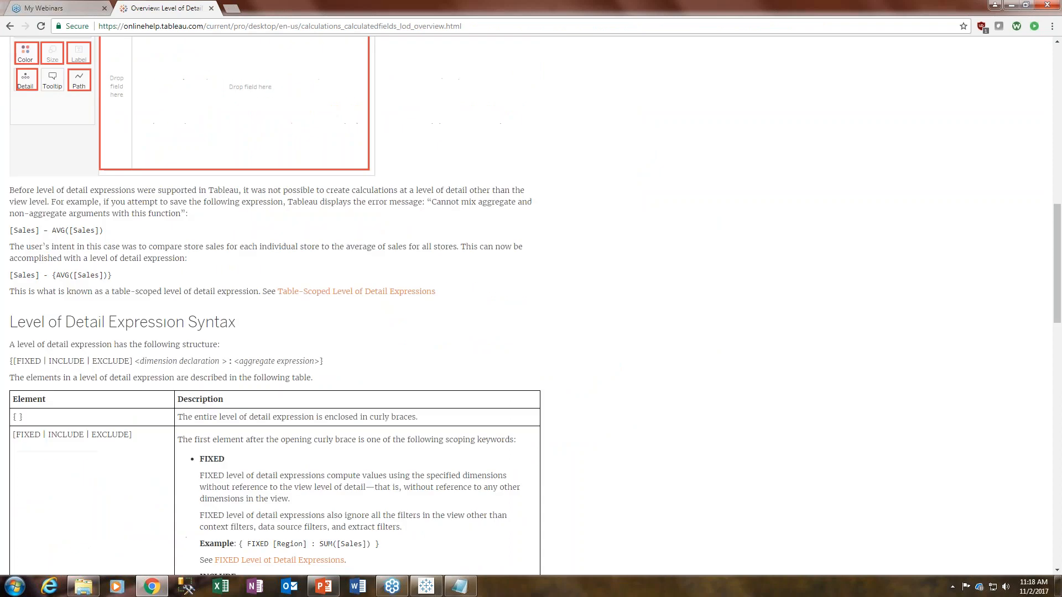
scroll(271, 304, down, 4)
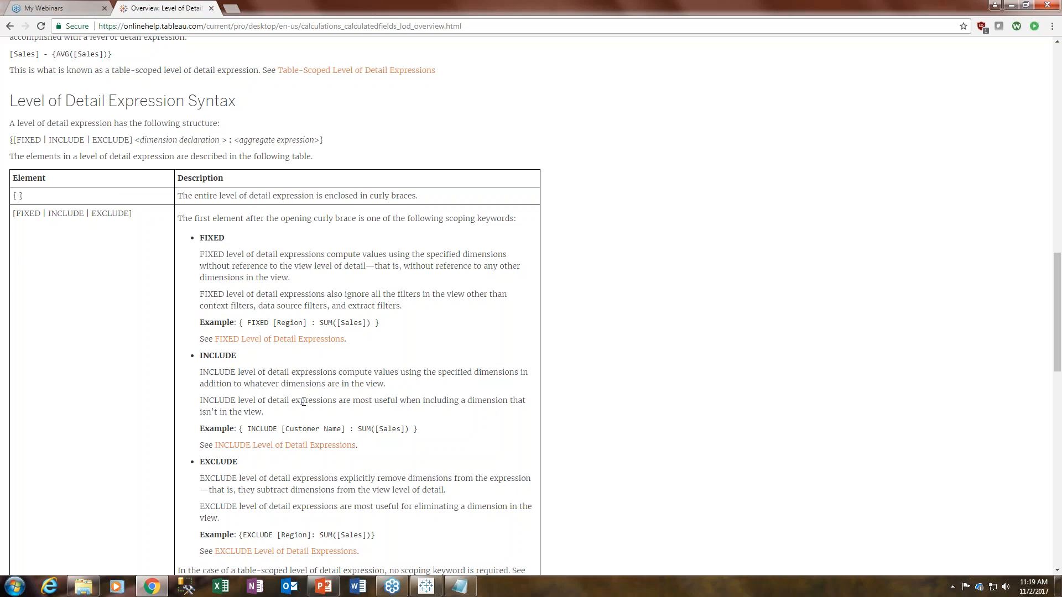
click(434, 589)
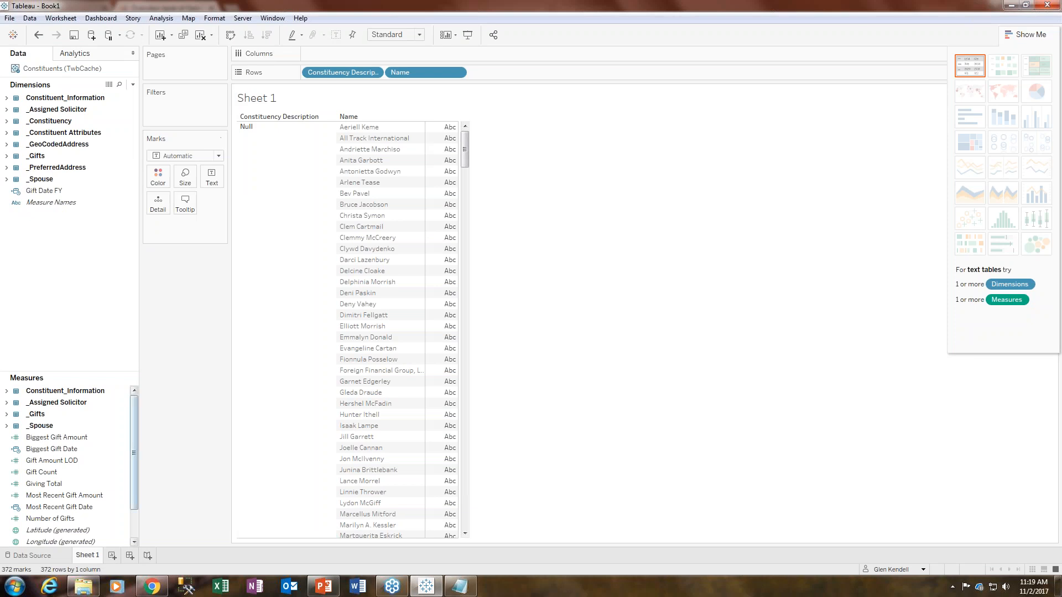
Add the Gift Count and Giving Total measures to the constituent table as value columns.
click(51, 474)
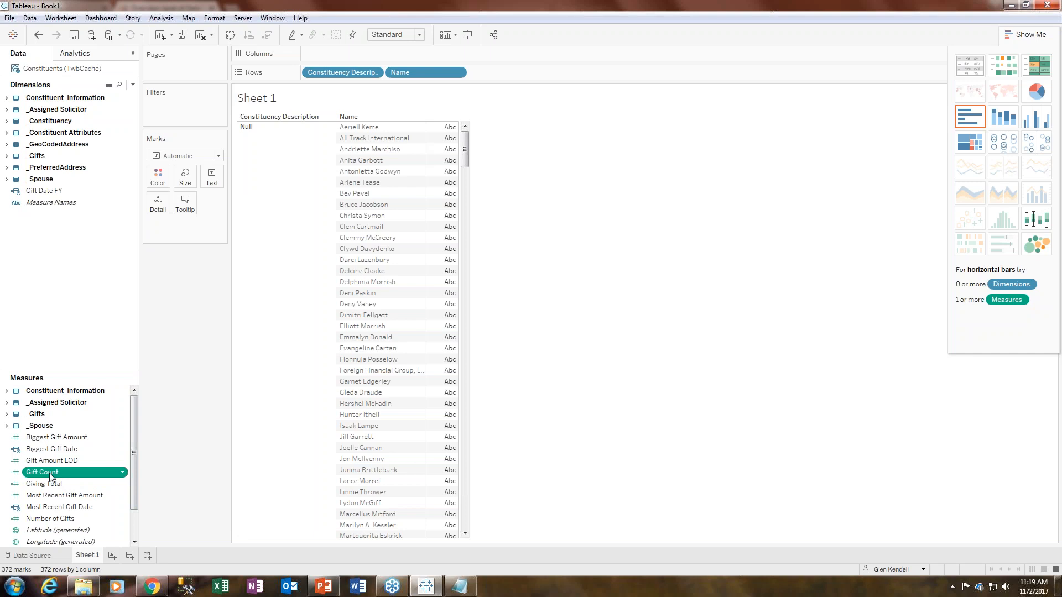
ctrl+click(49, 484)
double_click(48, 485)
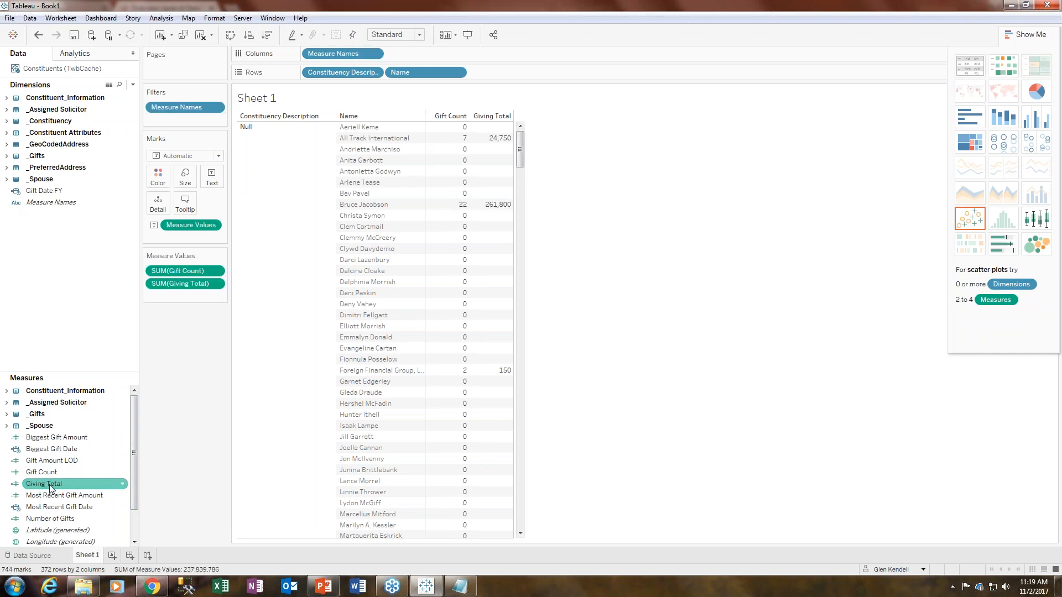
Set the default number format of Giving Total to Currency (Custom) with 0 decimal places.
click(123, 484)
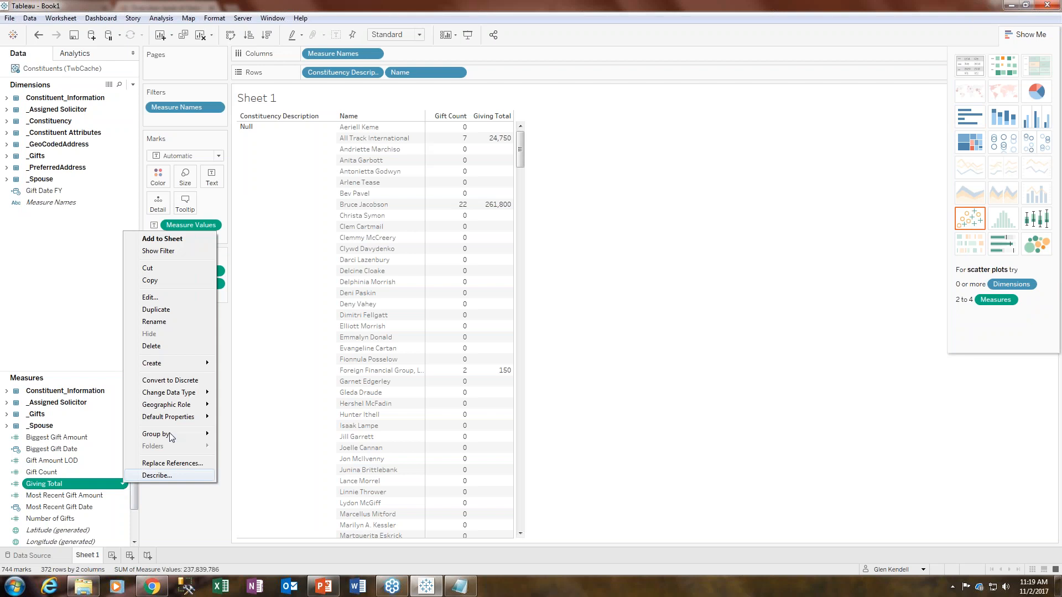
mouse_move(175, 423)
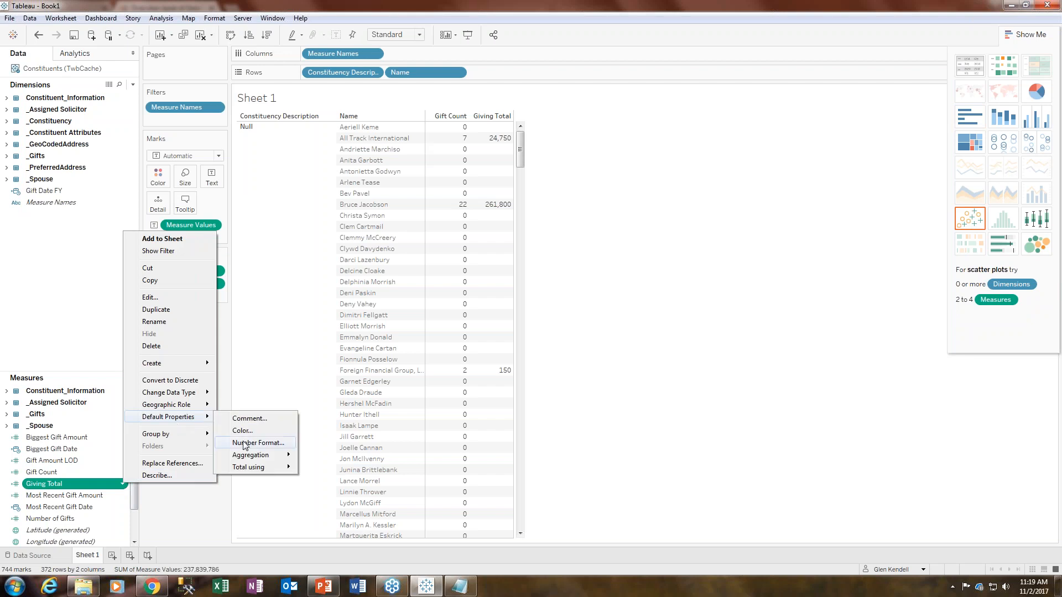
click(258, 443)
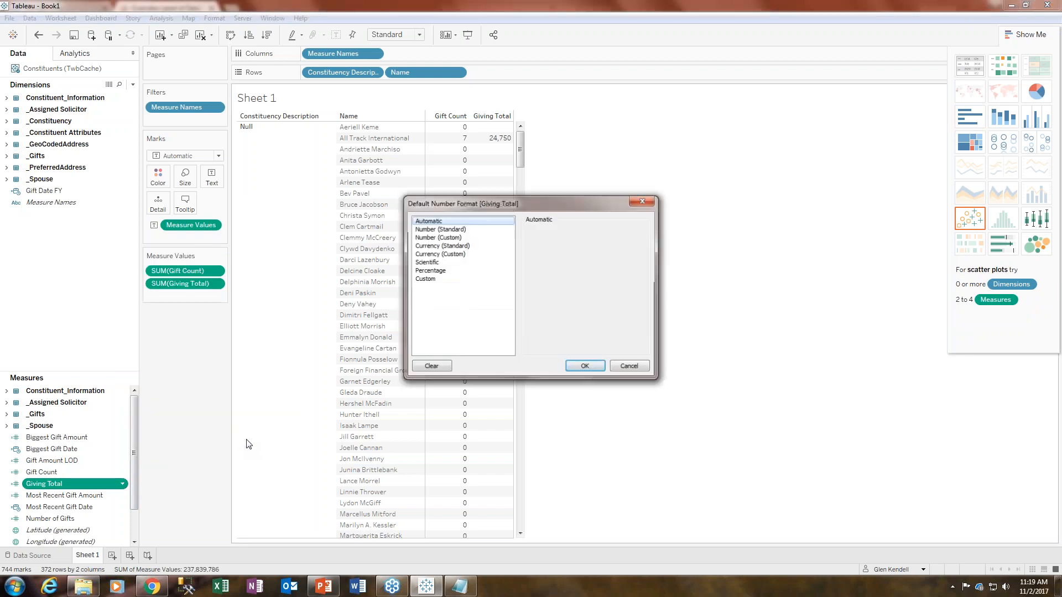
click(452, 255)
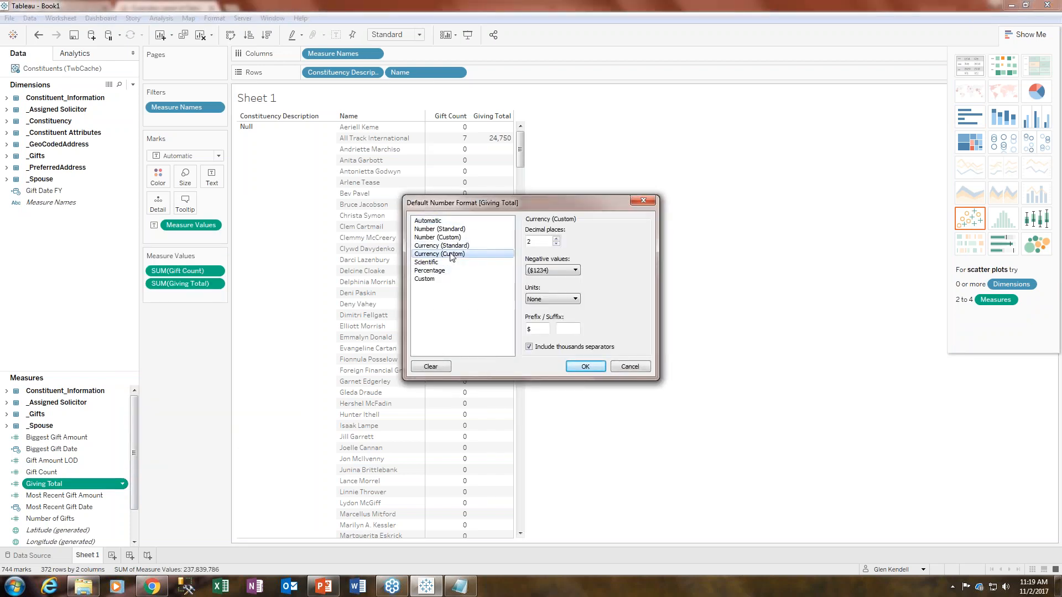
click(556, 244)
click(556, 244)
click(585, 368)
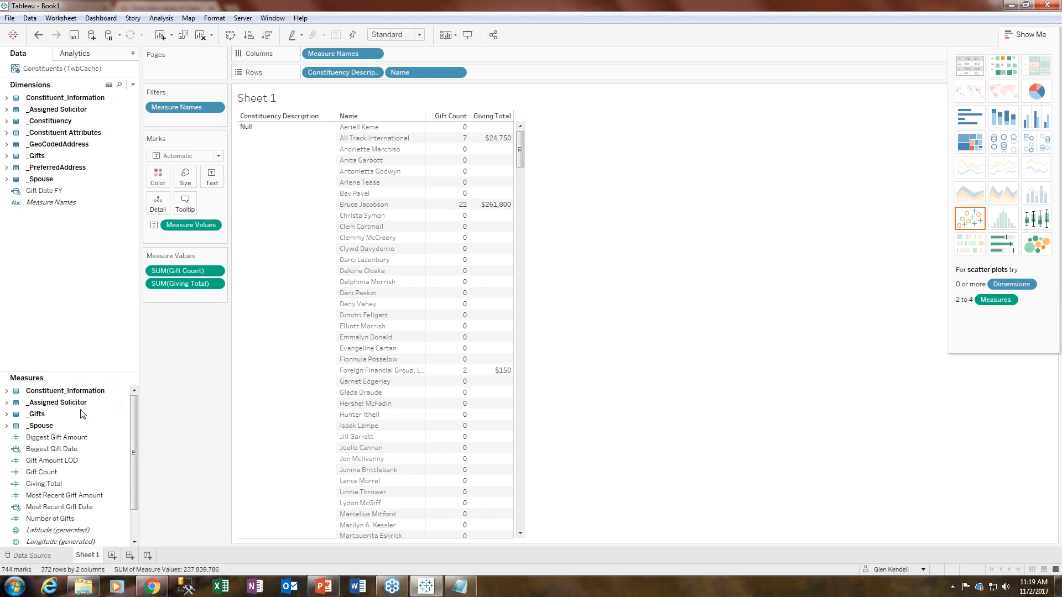
Hide the Show Me chart suggestions and expand the Constituent_Information dimensions.
mouse_move(447, 229)
click(1025, 35)
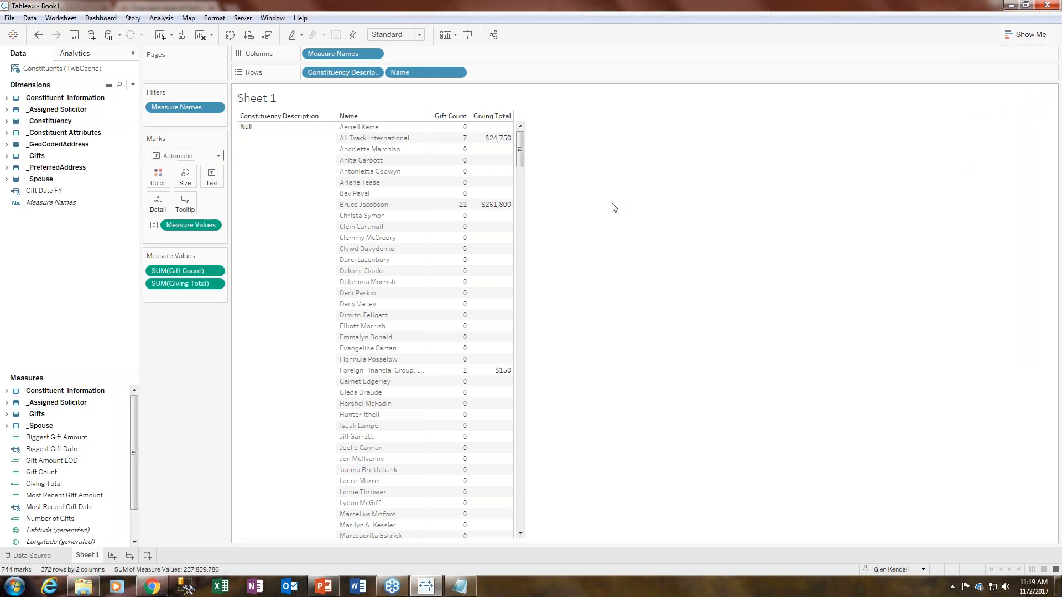
click(7, 98)
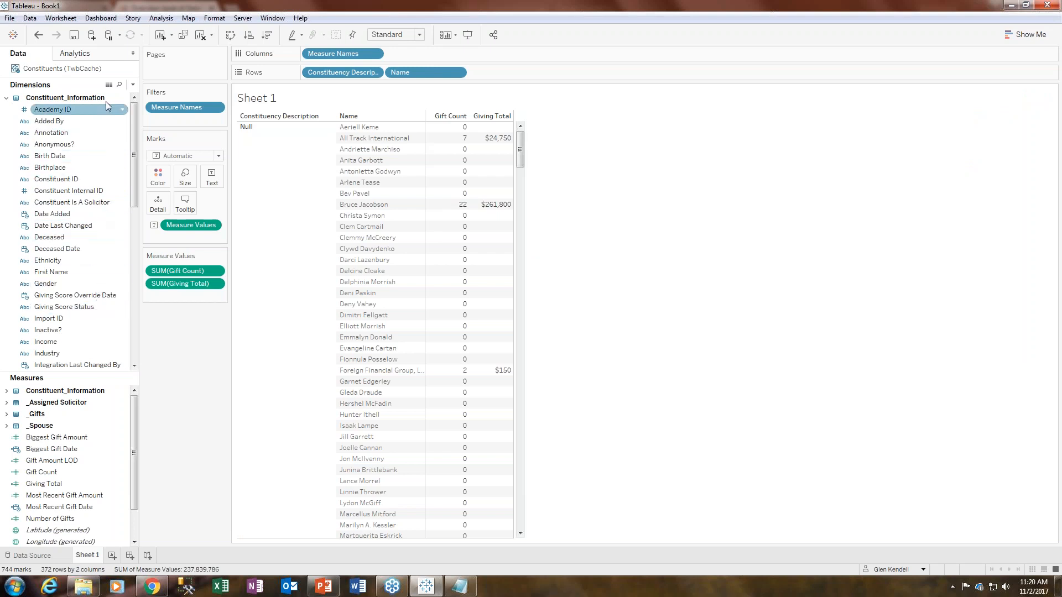
Add the Age measure from Constituent_Information to the table as a value column.
click(8, 98)
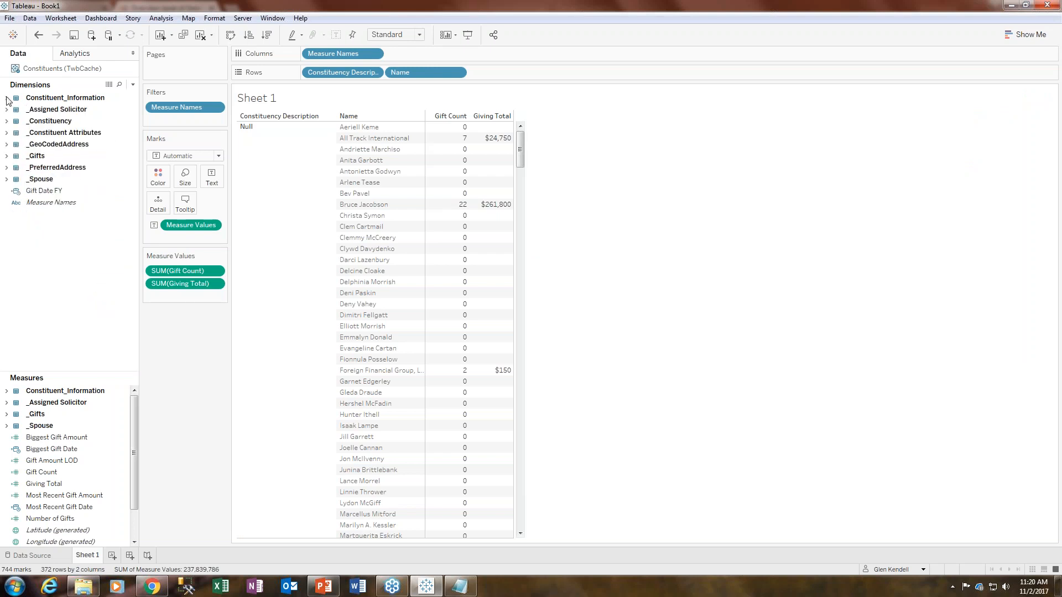
click(7, 392)
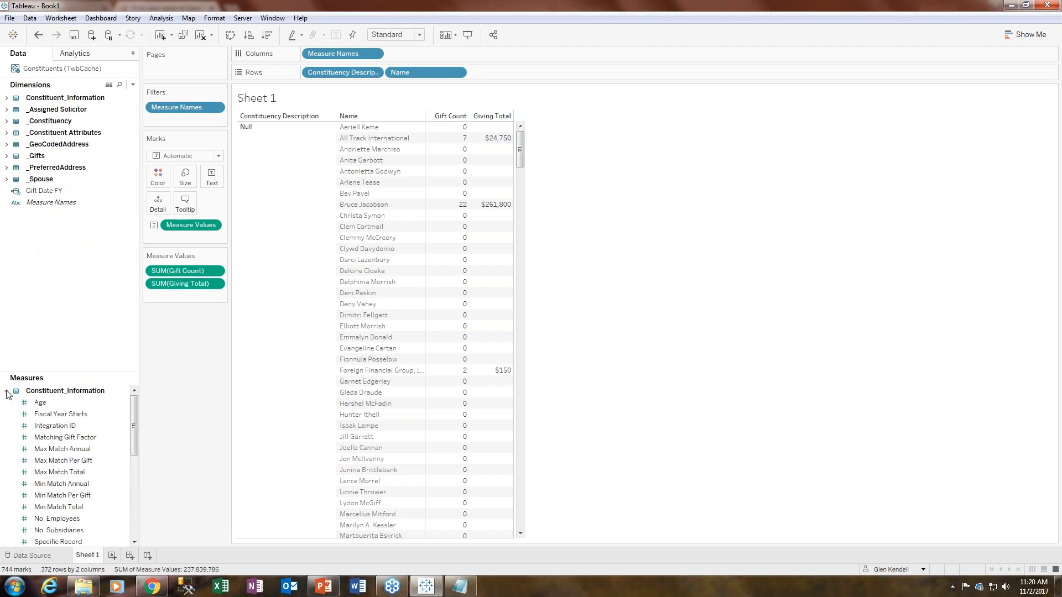
click(47, 404)
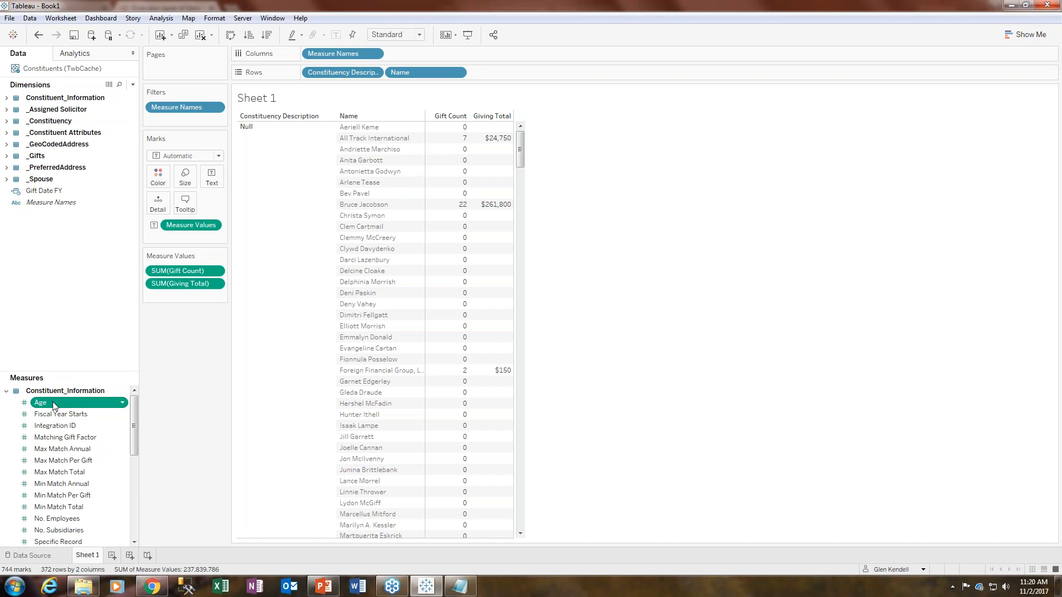
click(7, 98)
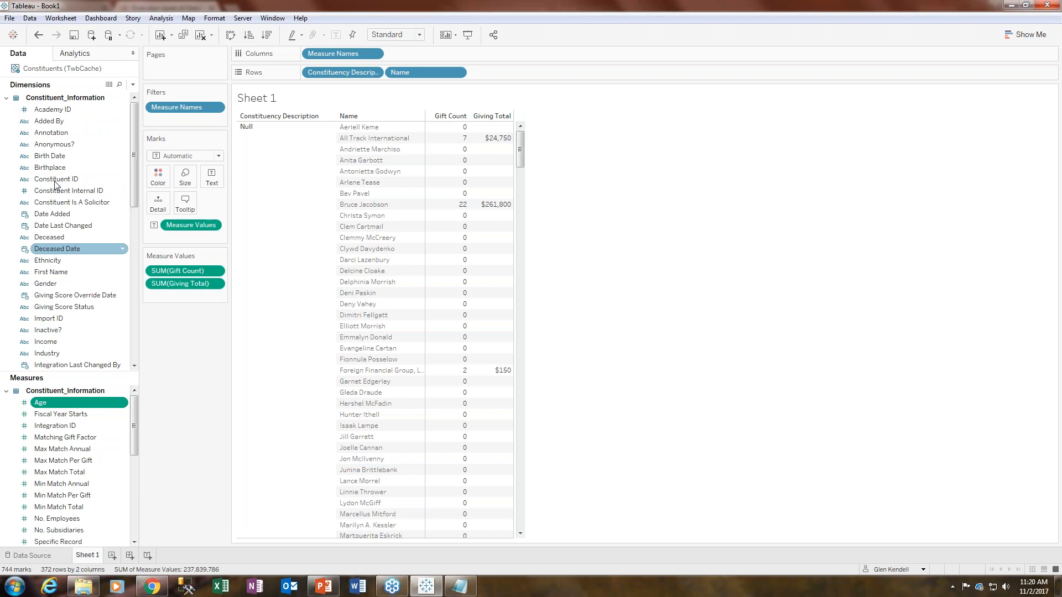
click(7, 98)
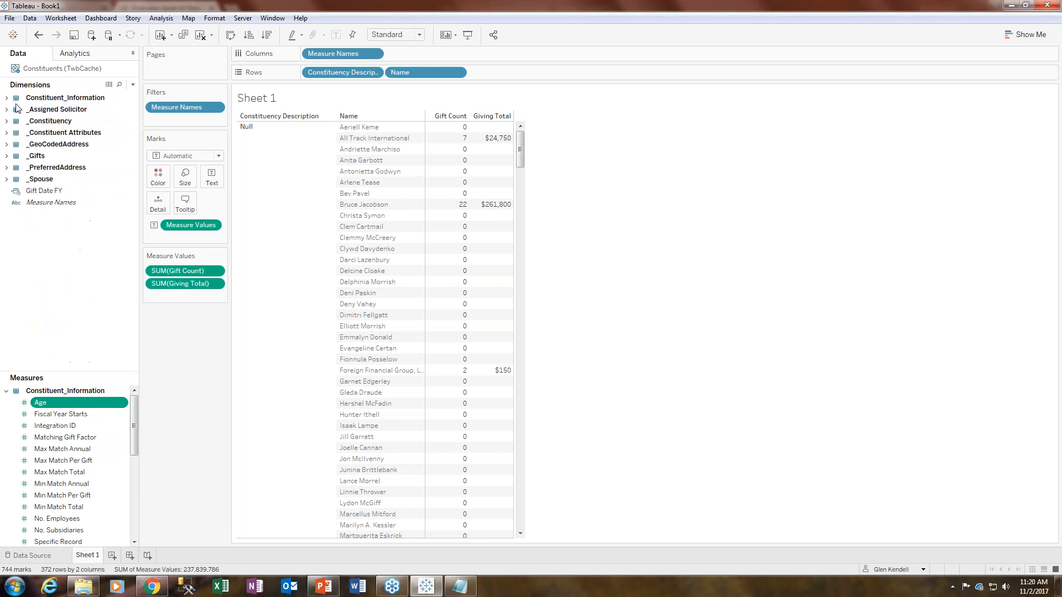
right_click(56, 405)
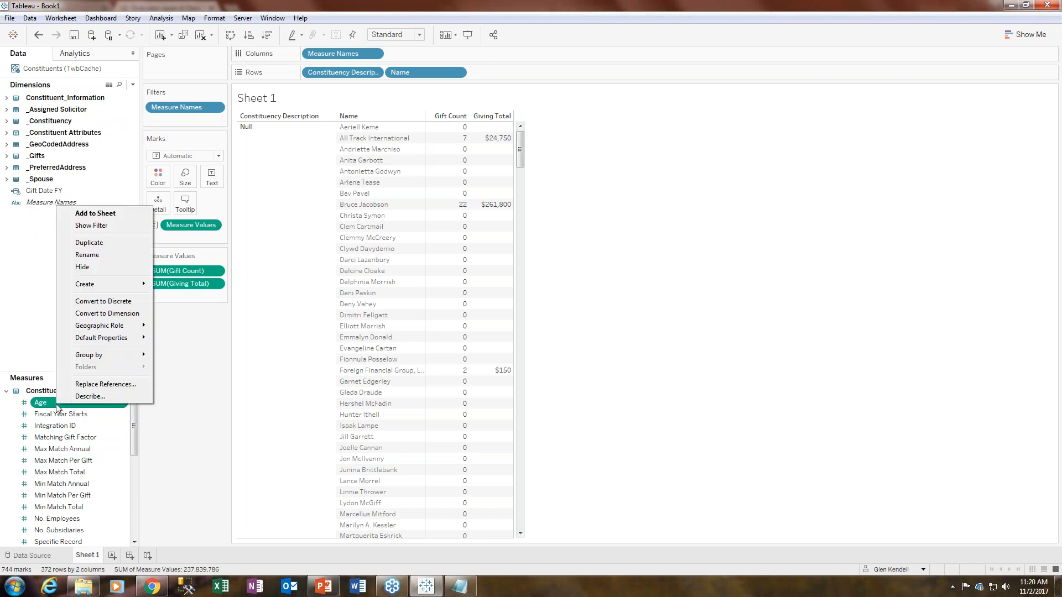
click(38, 329)
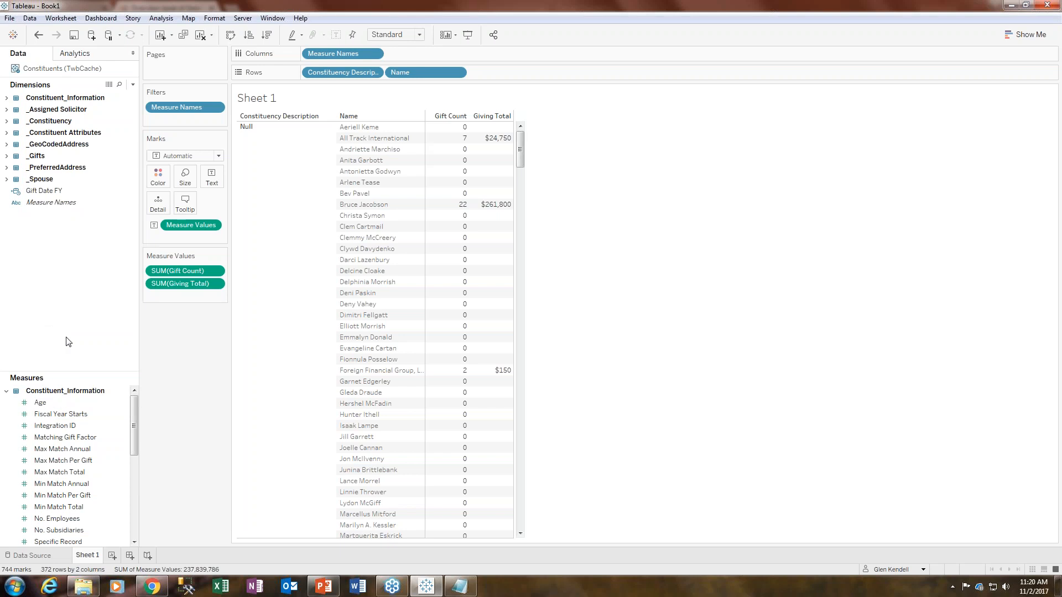
click(52, 403)
double_click(52, 403)
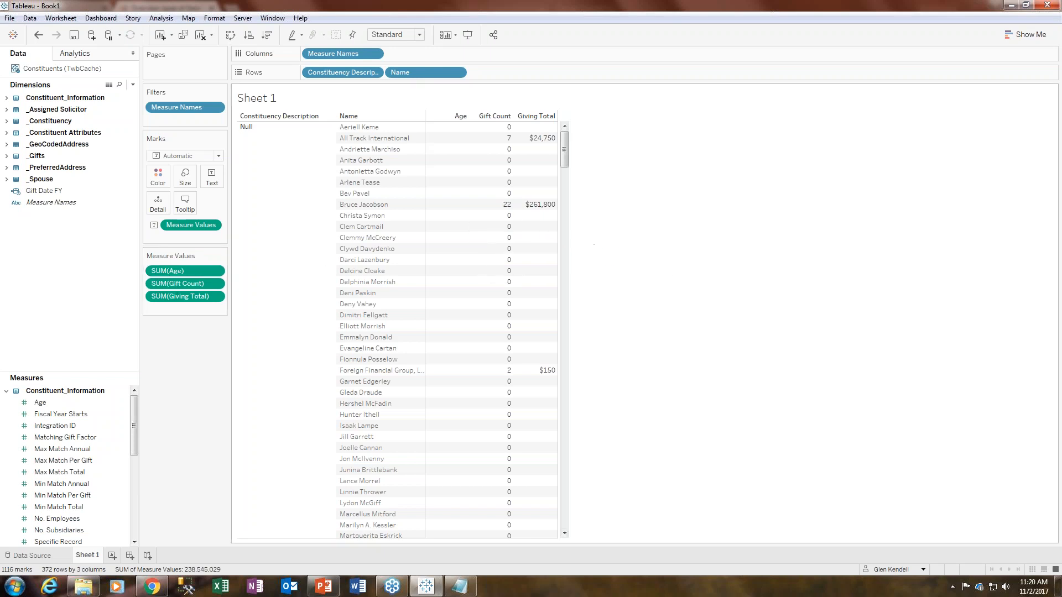
Change the aggregation of the Age column from Sum to Attribute and review the table rows.
drag(566, 150, 560, 223)
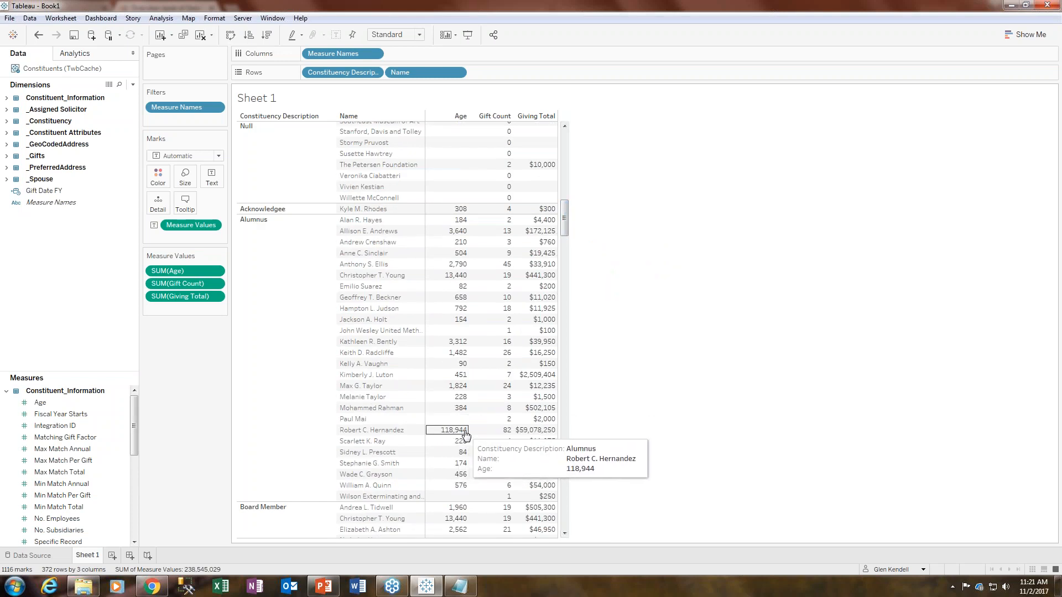
click(215, 271)
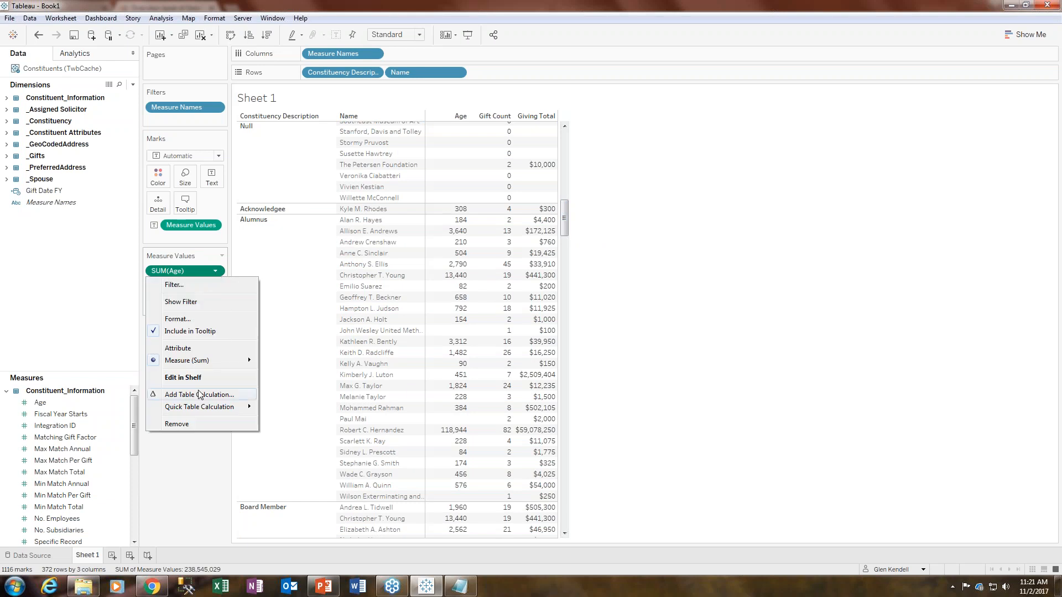
click(186, 350)
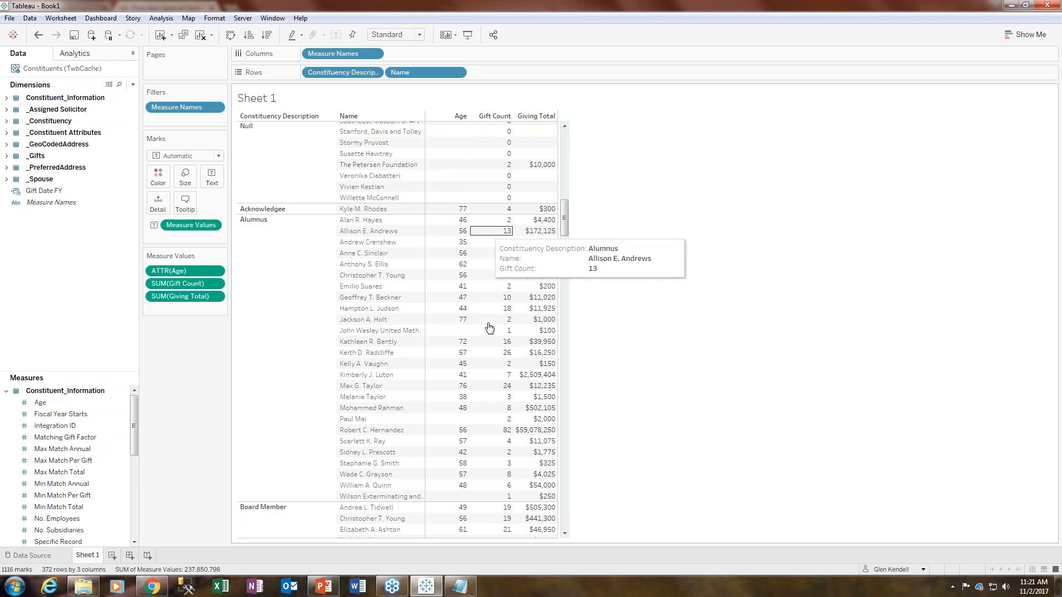
drag(565, 214, 579, 135)
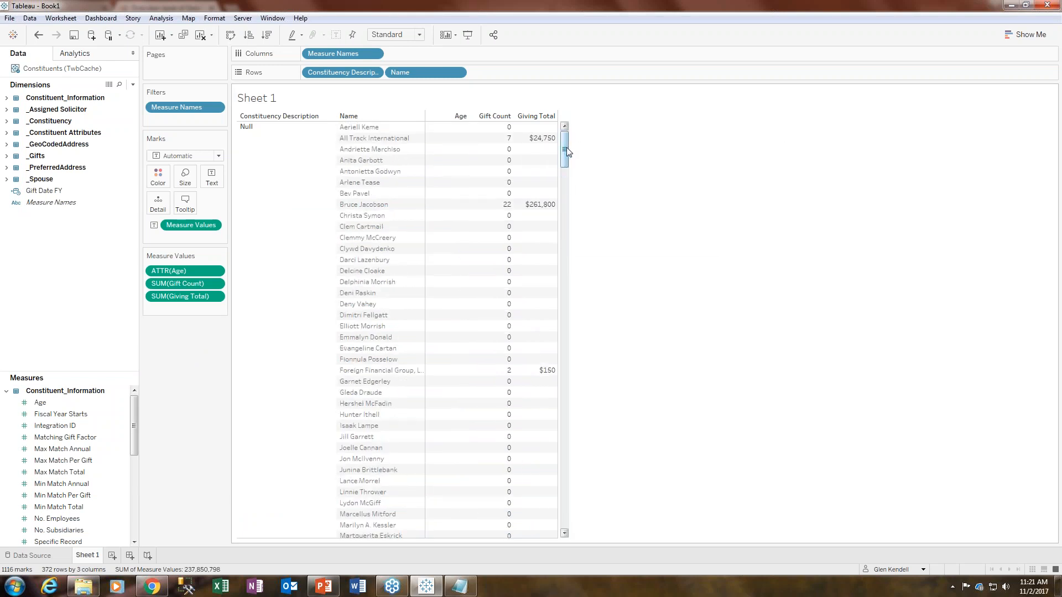
mouse_move(565, 147)
mouse_down()
mouse_move(558, 223)
mouse_move(561, 145)
mouse_up()
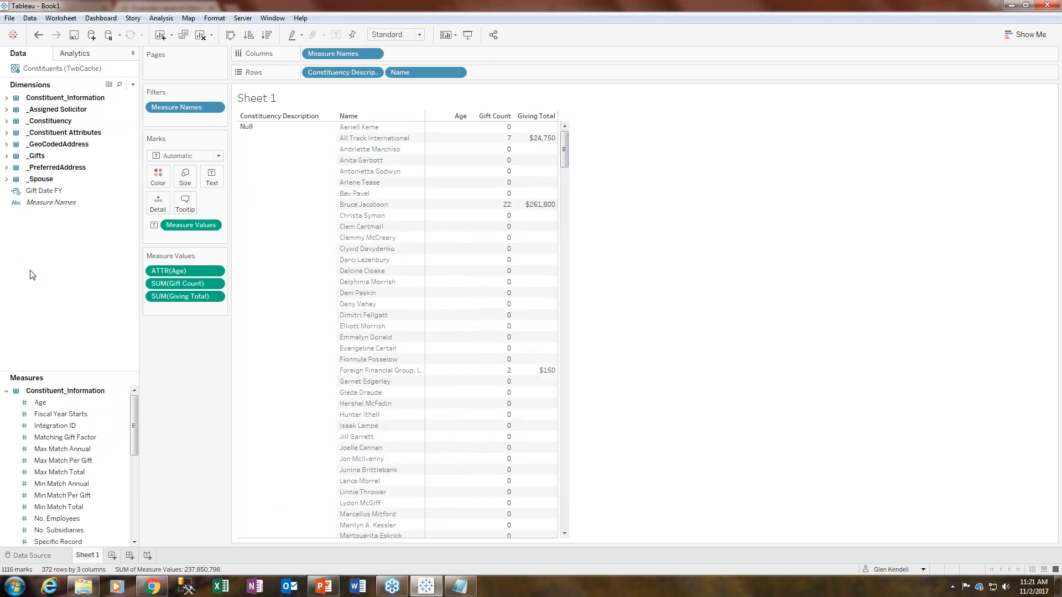
Filter the sheet on the Deceased field from Constituent_Information, keeping only the value No.
click(6, 391)
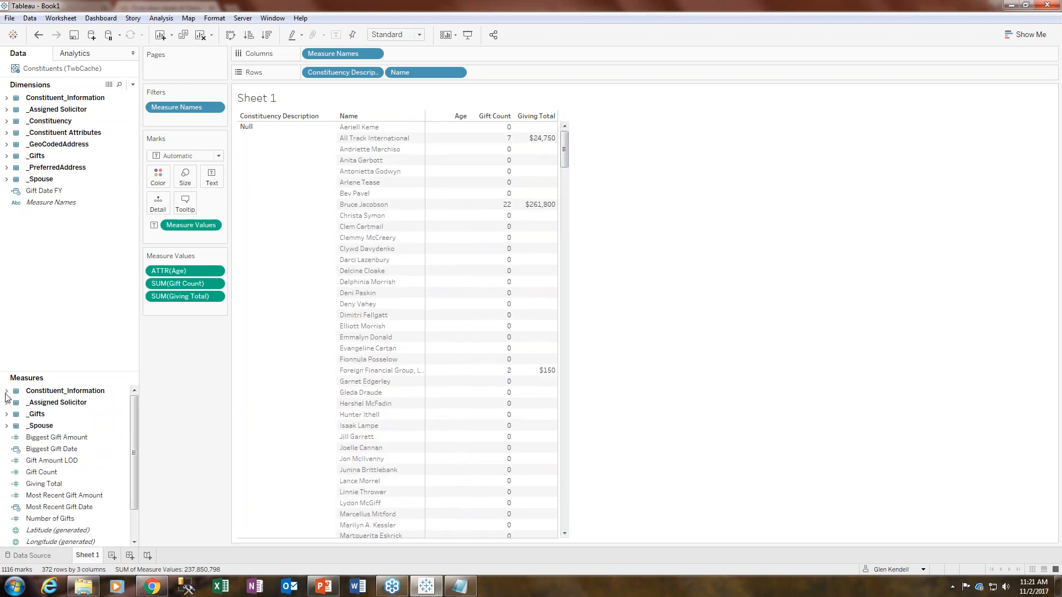
click(7, 97)
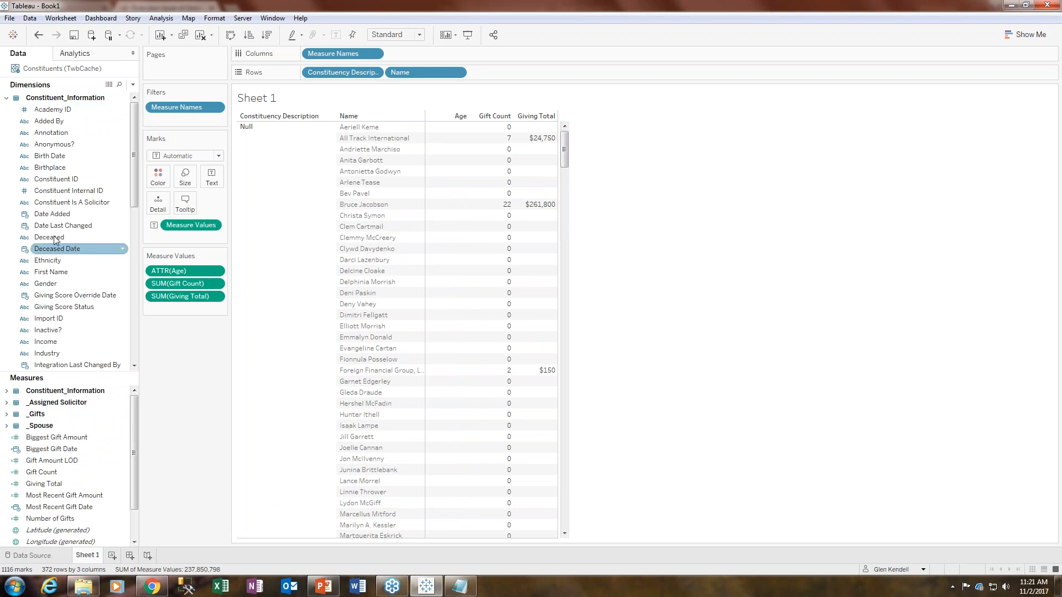
drag(52, 237, 160, 122)
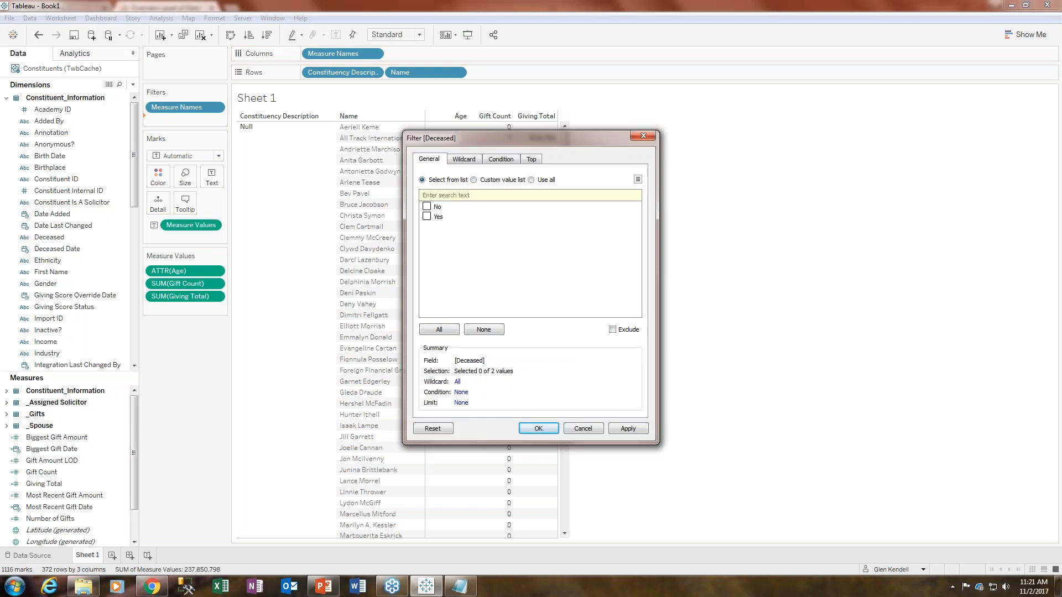
click(427, 207)
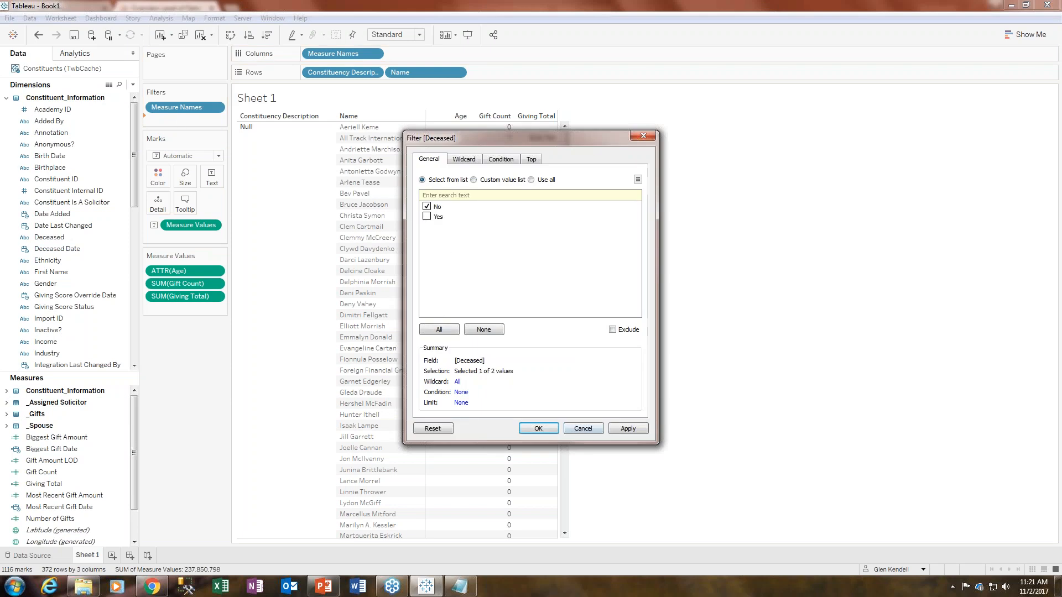
click(538, 430)
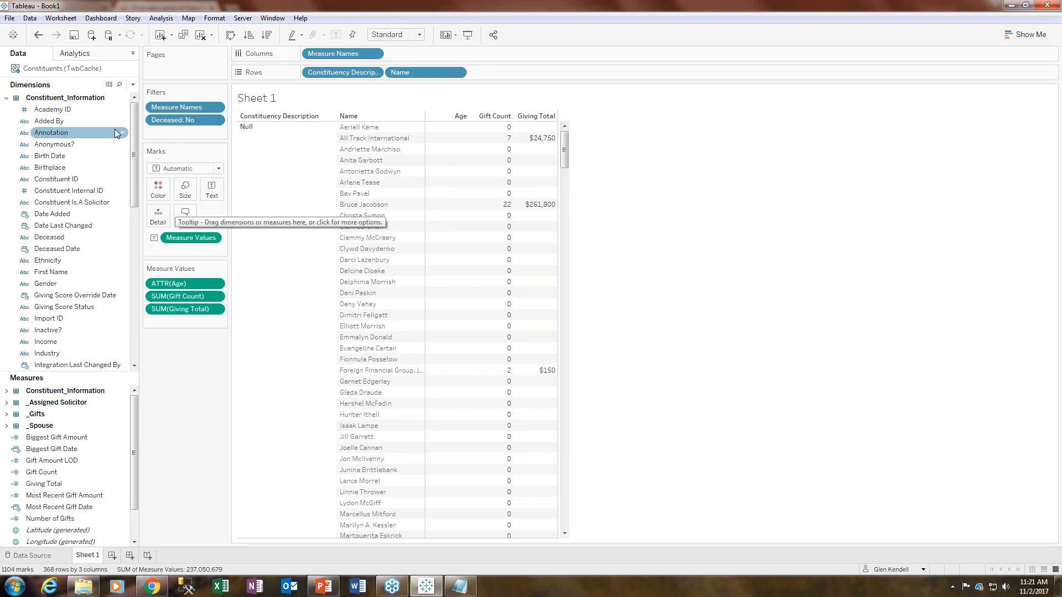
click(6, 98)
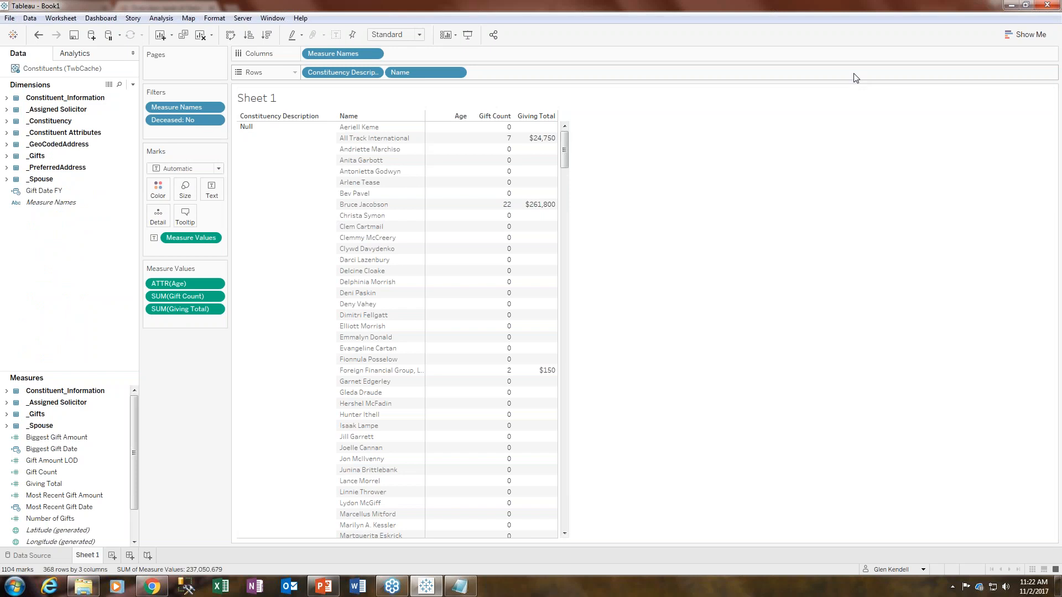
click(1018, 35)
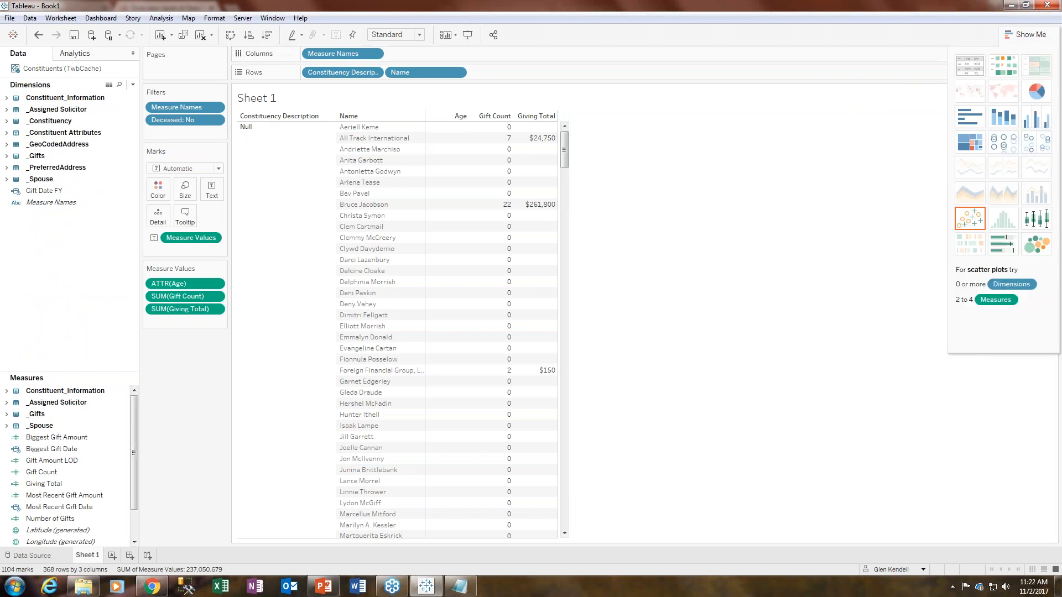
click(1025, 35)
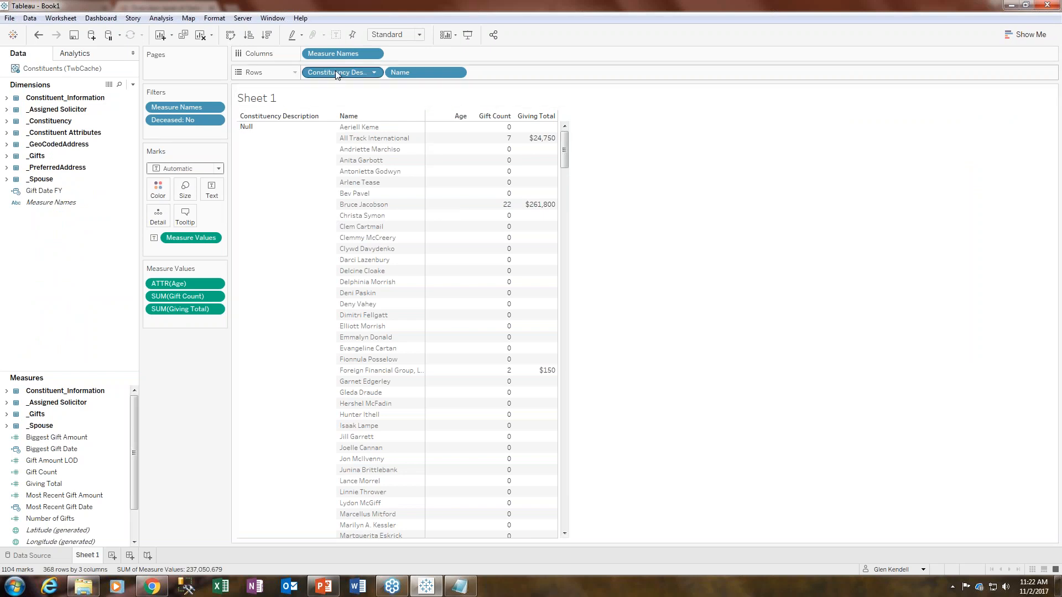
mouse_move(565, 148)
mouse_down()
mouse_move(562, 292)
mouse_move(564, 145)
mouse_up()
click(264, 161)
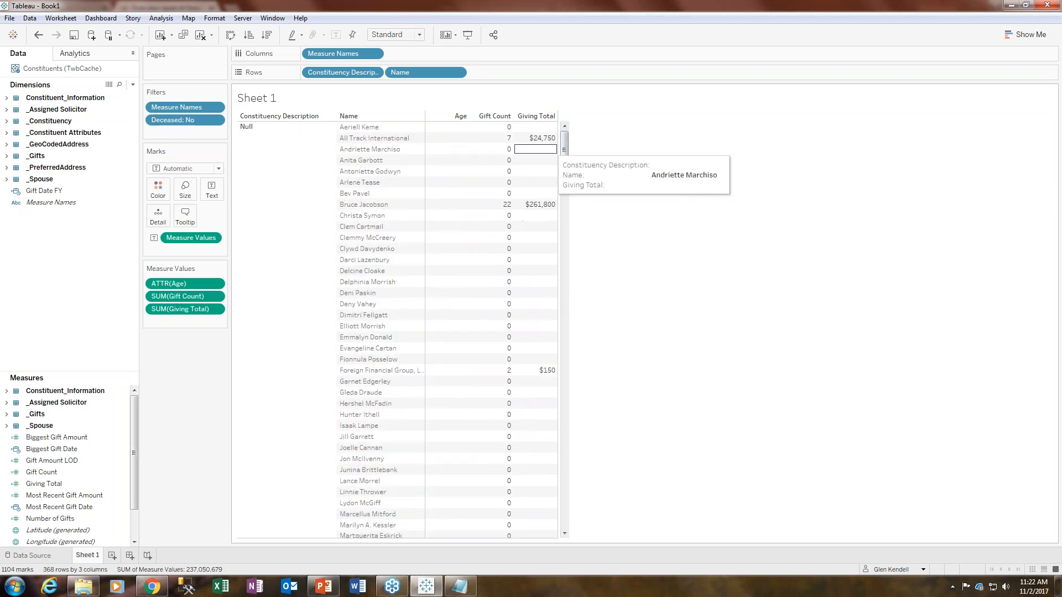
mouse_move(565, 144)
mouse_down()
mouse_move(563, 203)
mouse_move(562, 131)
mouse_up()
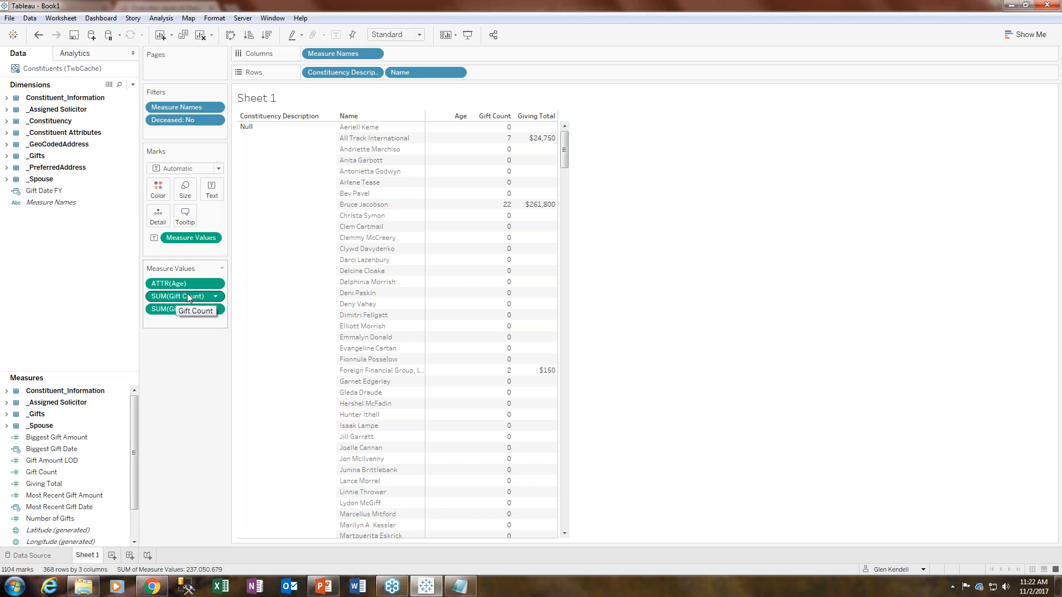
Filter the table on the sum of Gift Count with an At least condition of 10.
drag(177, 299, 172, 130)
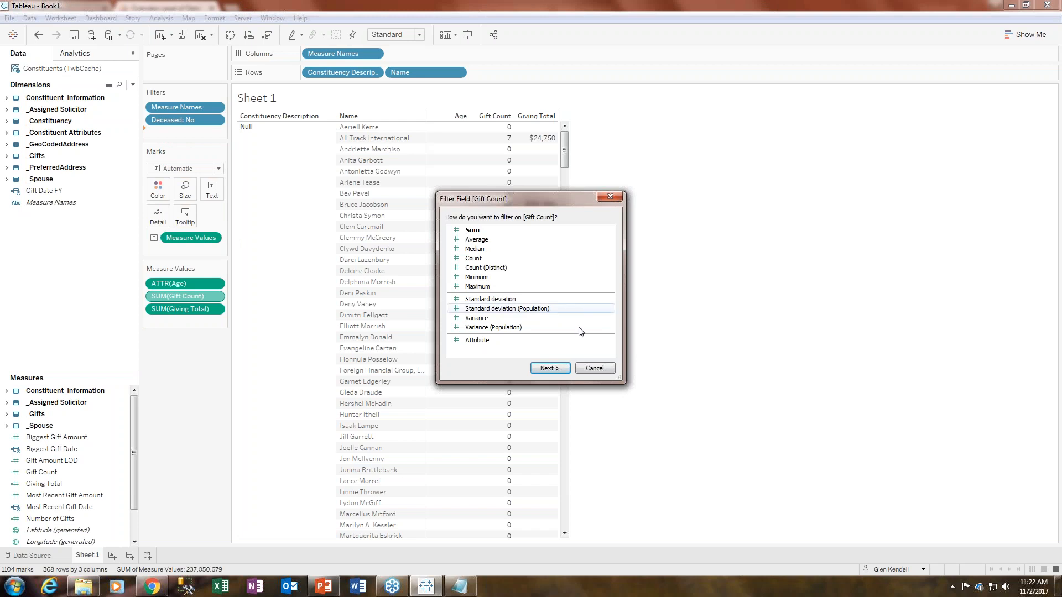
click(556, 367)
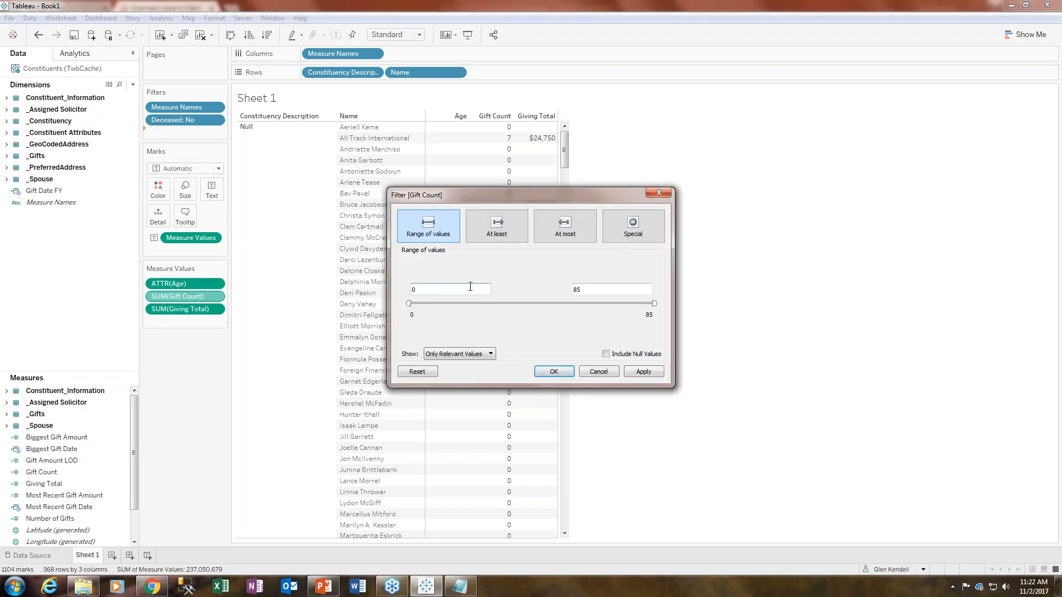
click(502, 227)
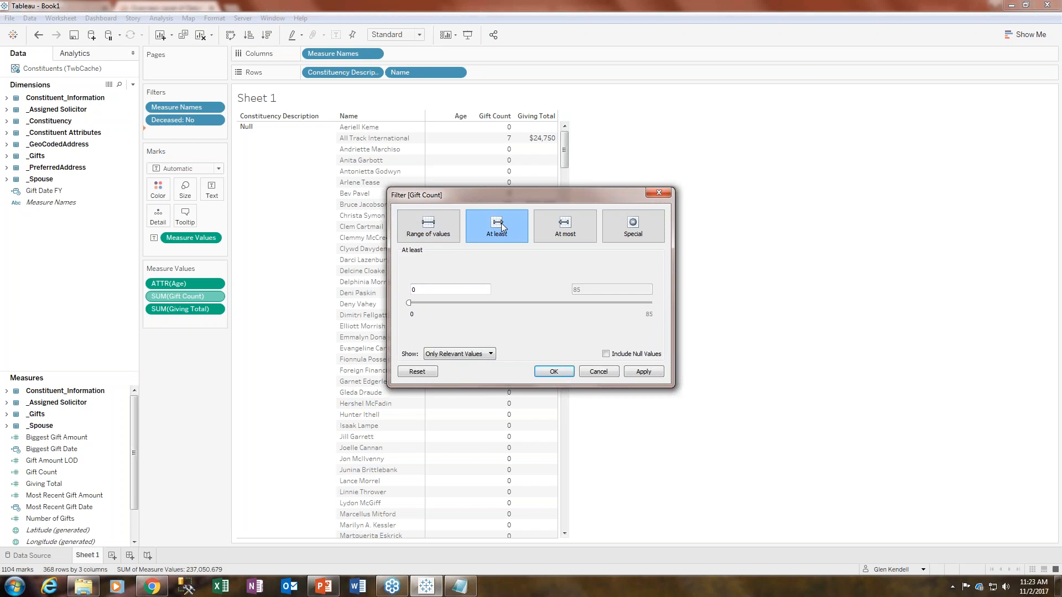
drag(490, 195, 512, 75)
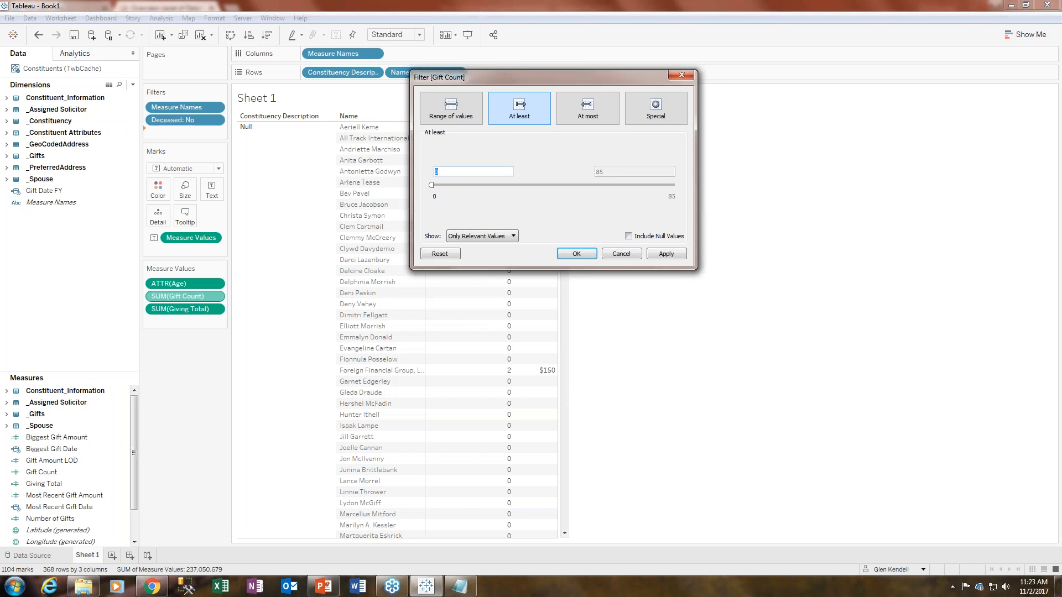
text(0)
click(572, 259)
click(572, 258)
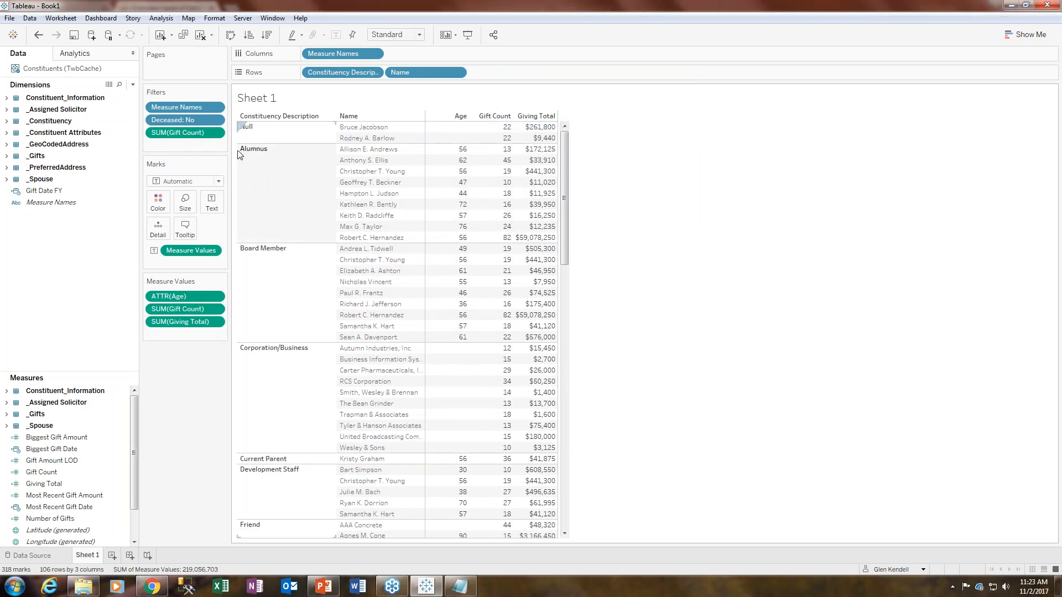
Show the Gift Count filter as an interactive control beside the table.
click(216, 133)
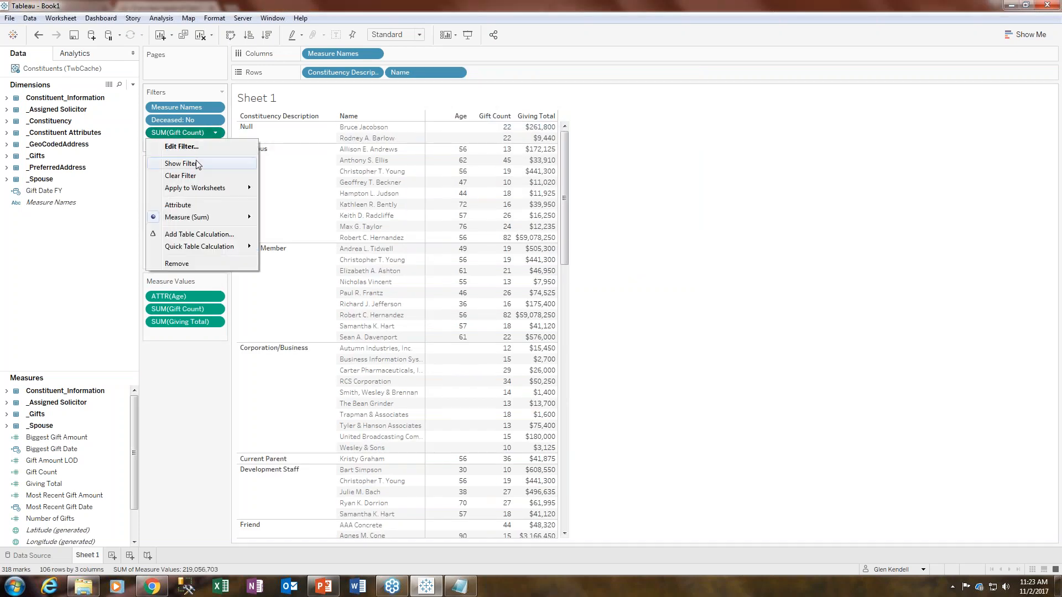
click(199, 163)
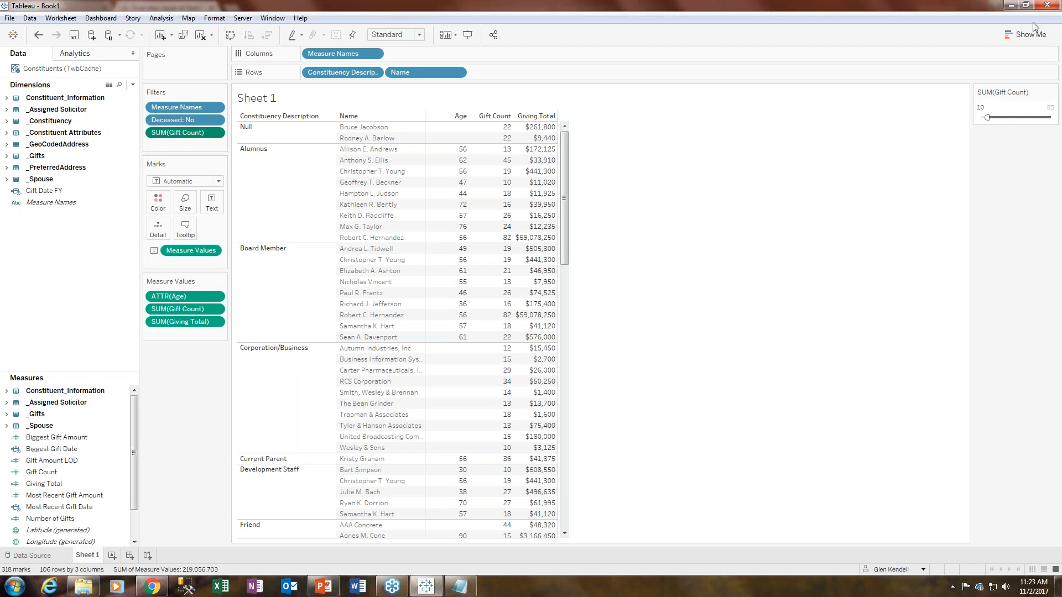
click(1056, 17)
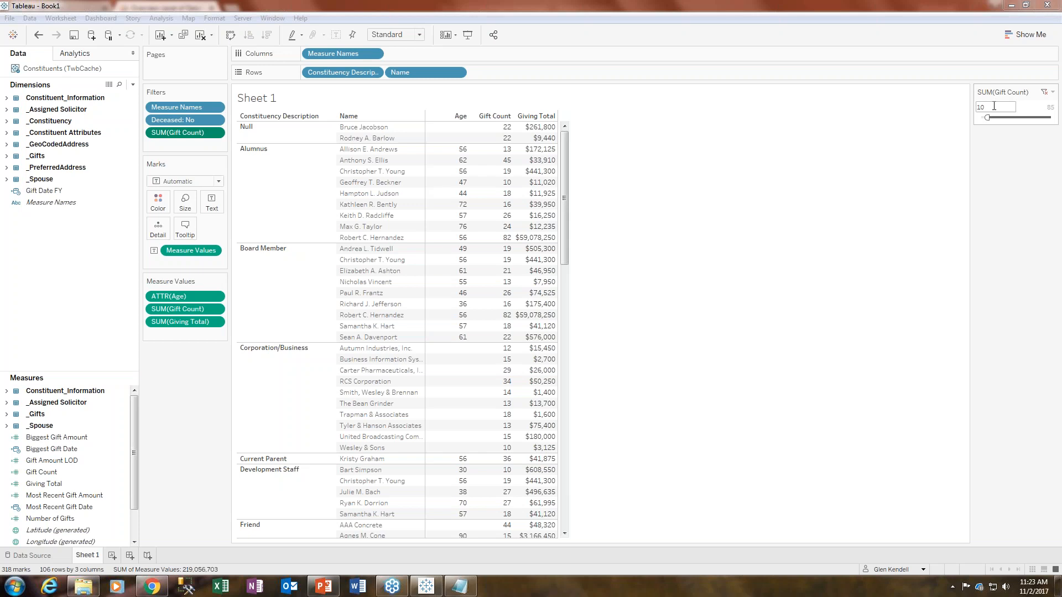
Try a higher minimum with the Gift Count filter slider and set the minimum back to 10.
drag(987, 117, 992, 117)
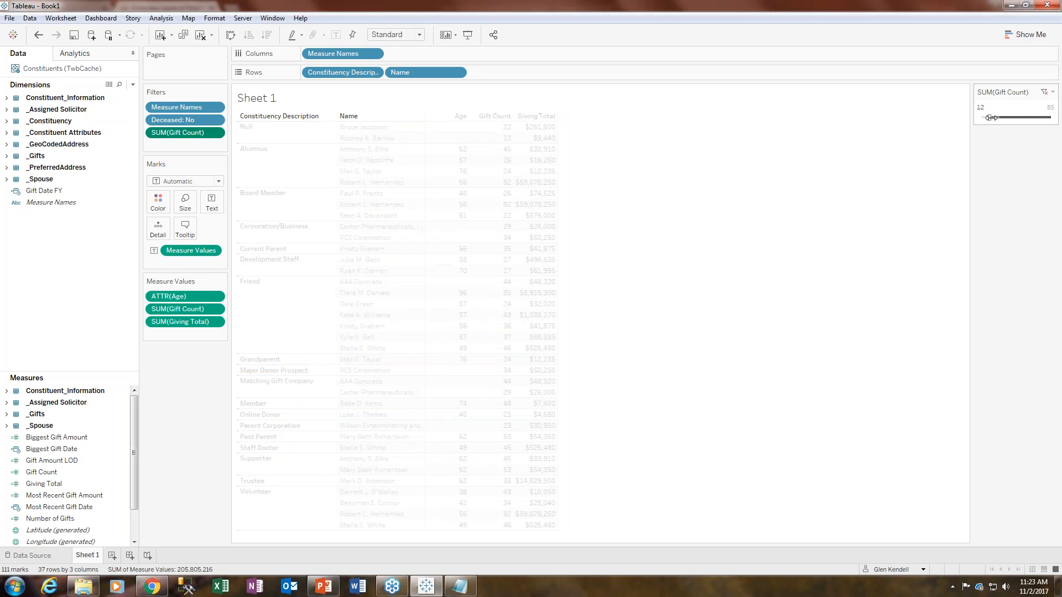
click(989, 109)
text(10)
key(Return)
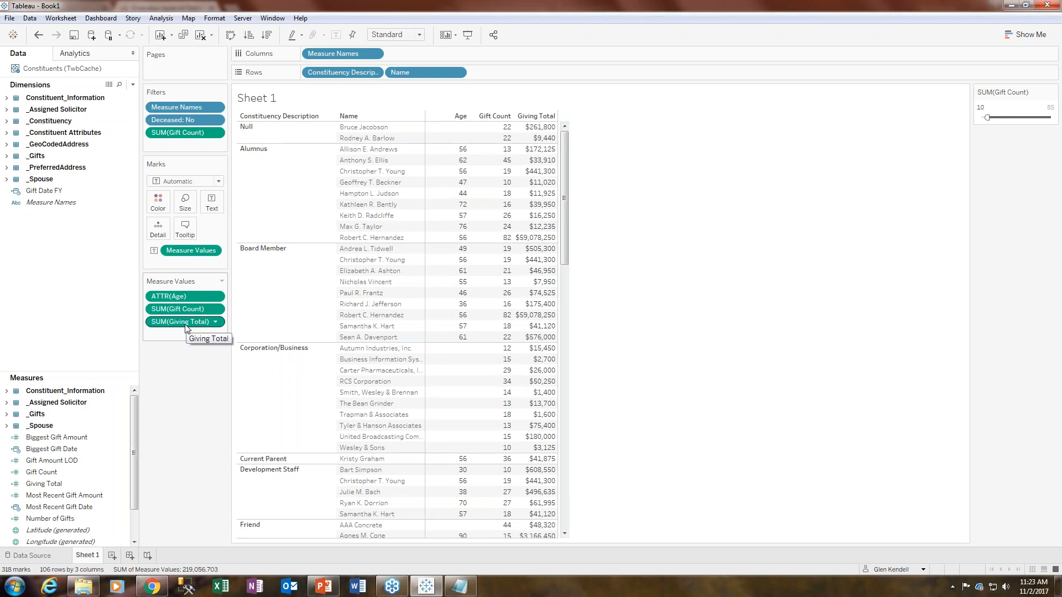
Filter the table on the sum of Giving Total with an At least condition of 1000.
drag(186, 328, 185, 144)
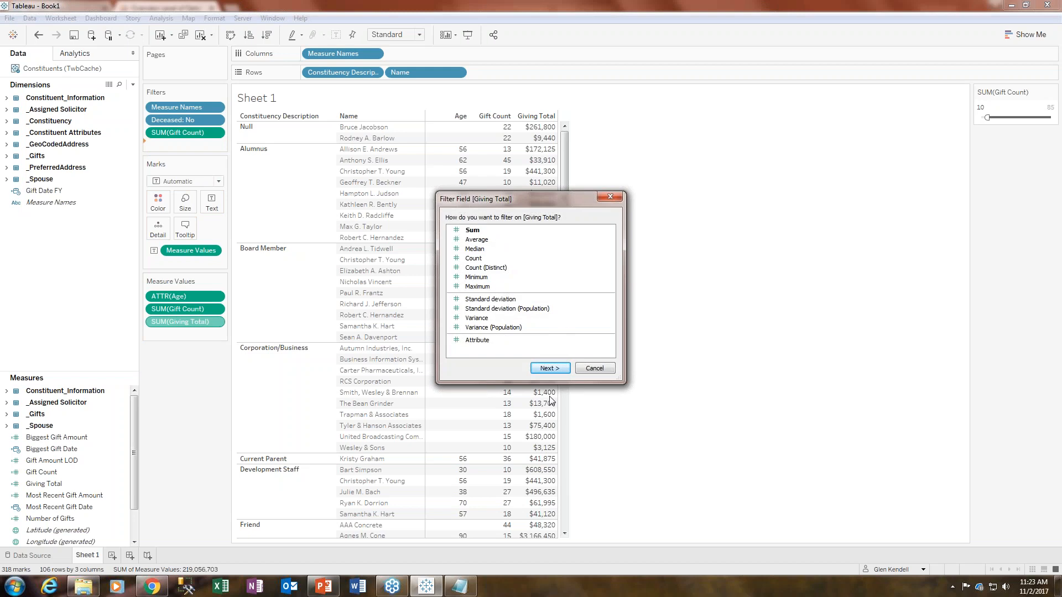
click(547, 368)
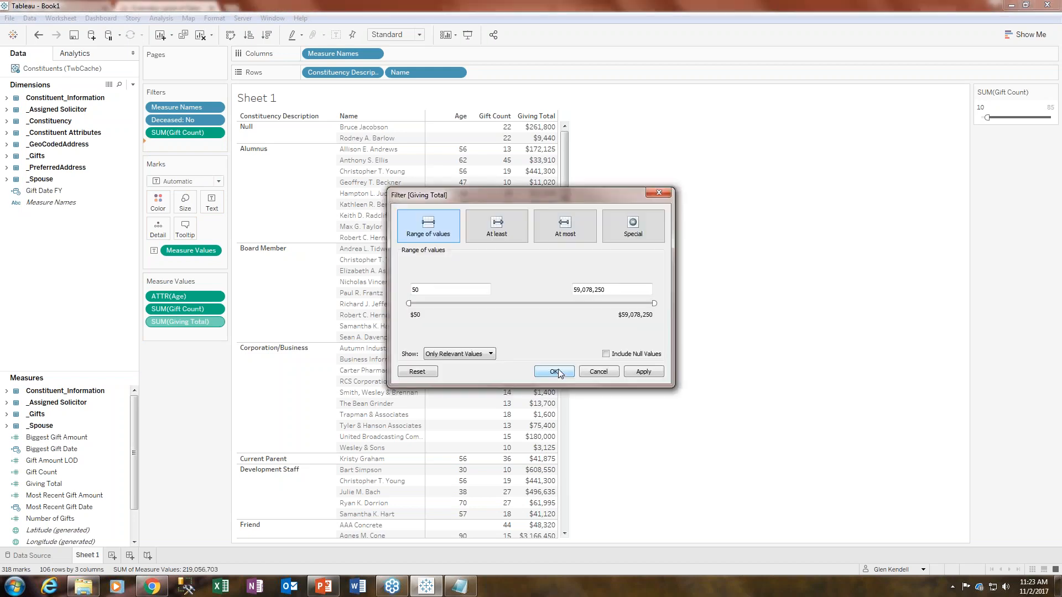
double_click(435, 289)
click(488, 225)
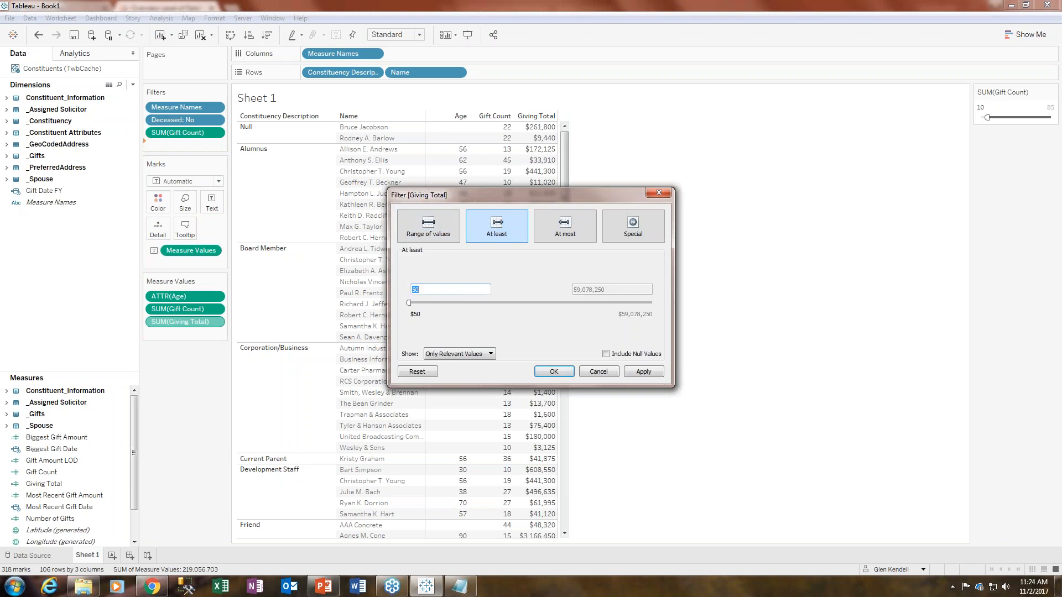
text(1000)
click(554, 371)
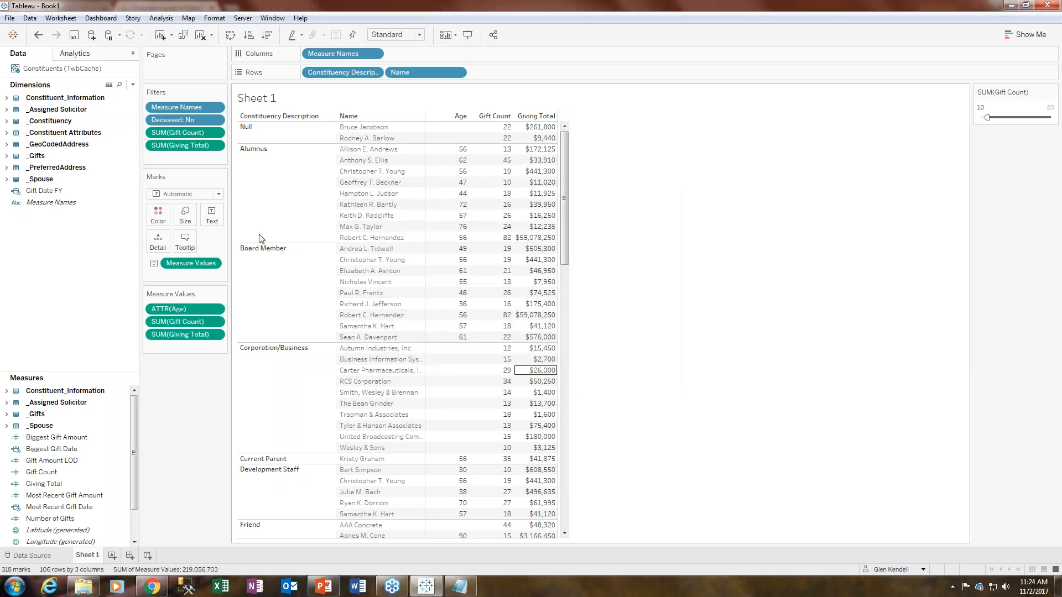
Show the Giving Total filter as an interactive control beside the table and set its minimum to $500.
click(215, 145)
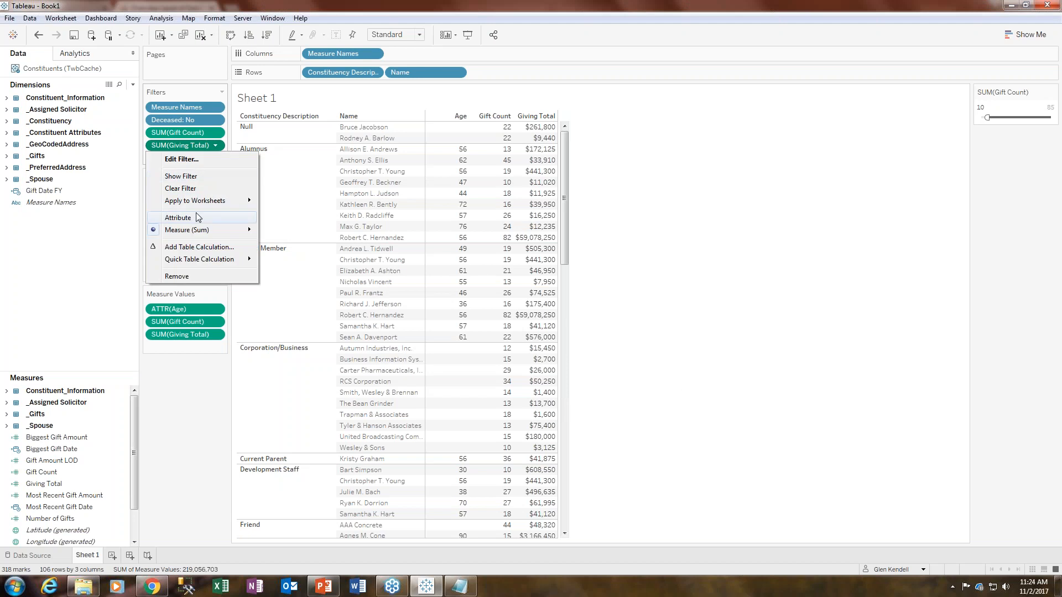
click(181, 176)
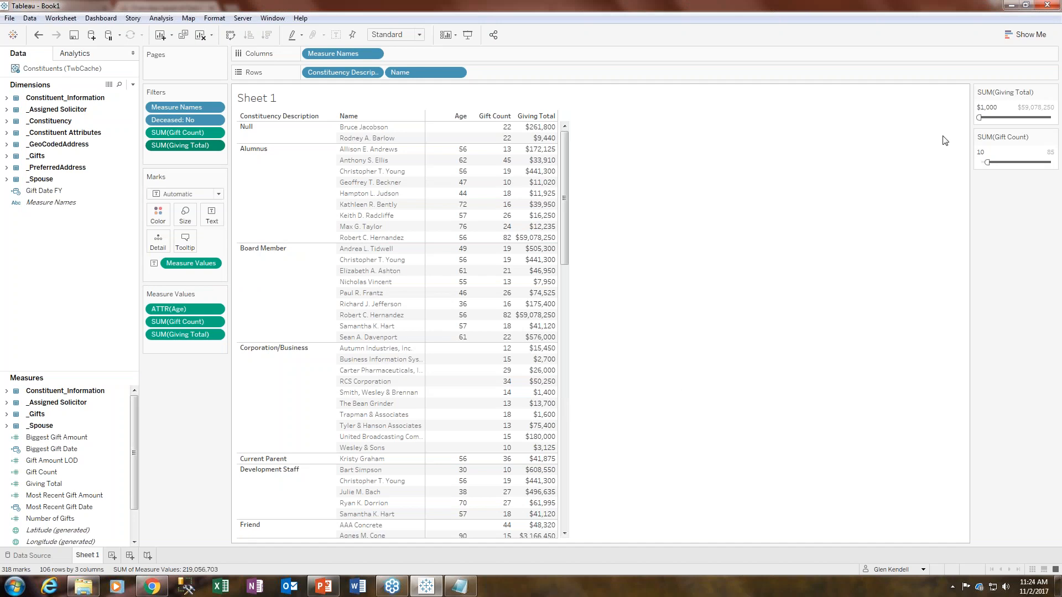
click(998, 107)
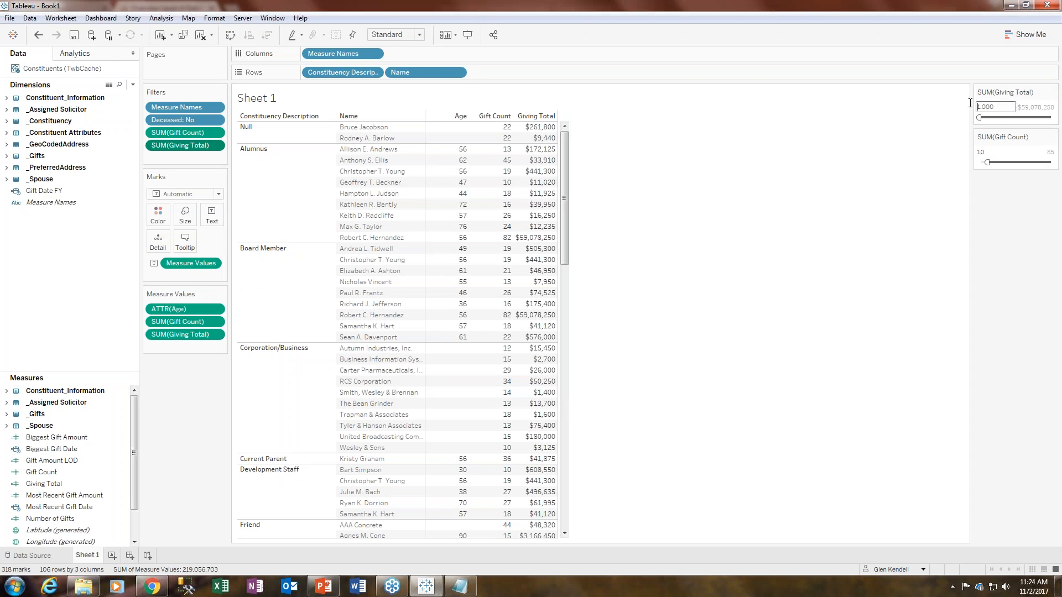
text(500)
key(Return)
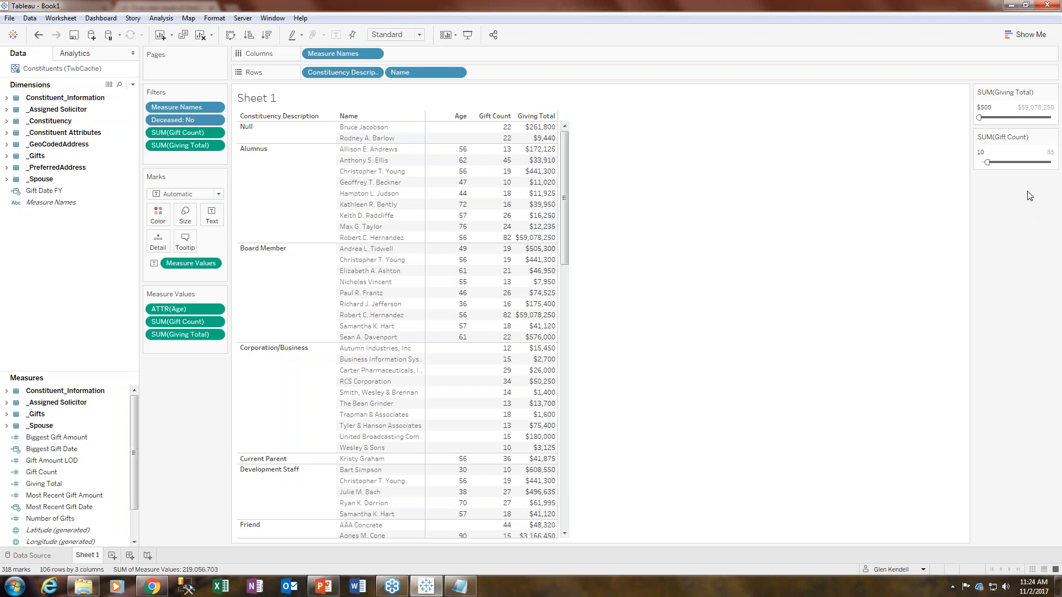
Set the minimum of the Giving Total filter control to $5,000.
click(994, 103)
click(998, 107)
text(0)
key(Return)
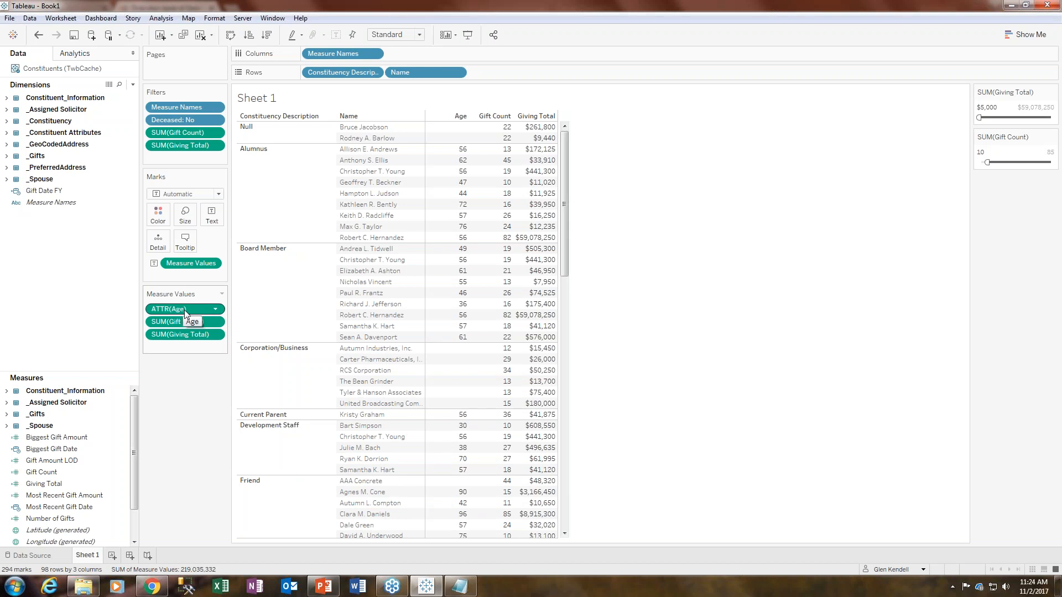
Filter the table on all values of the Age measure with an At least condition of 65.
drag(184, 310, 188, 156)
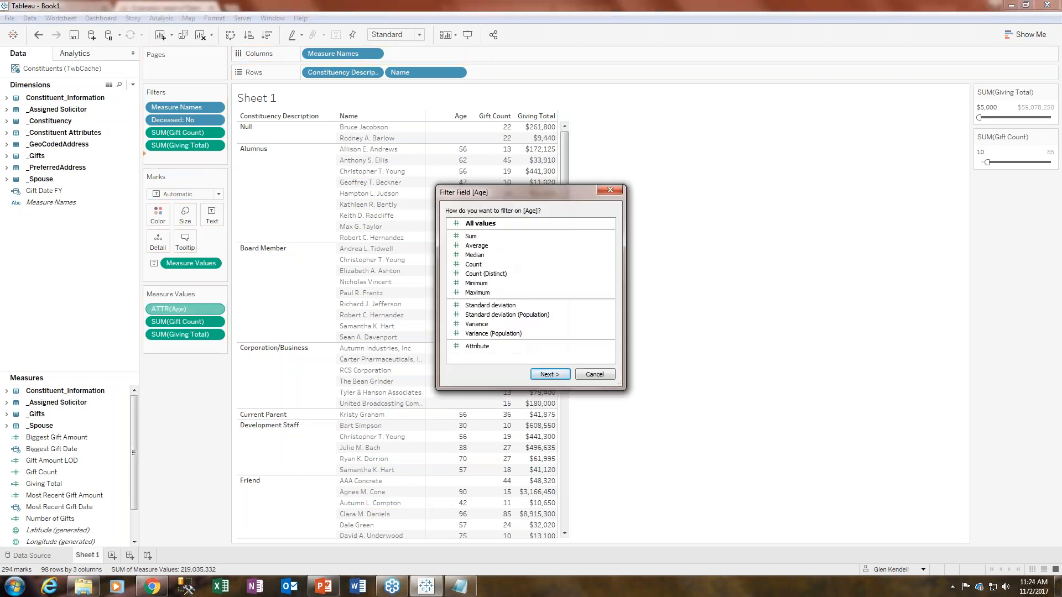
click(545, 374)
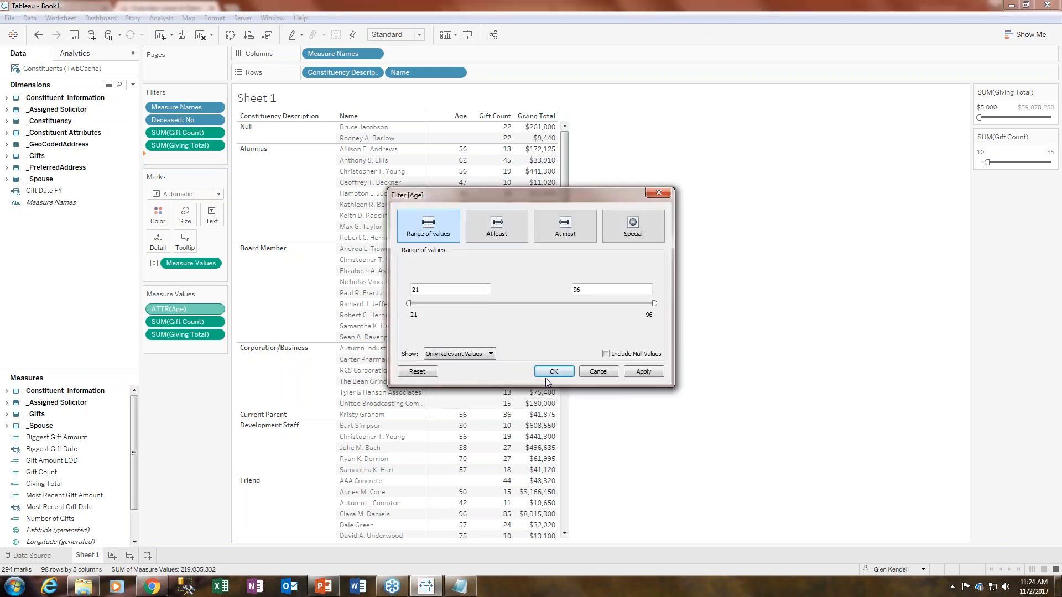
drag(495, 203, 465, 105)
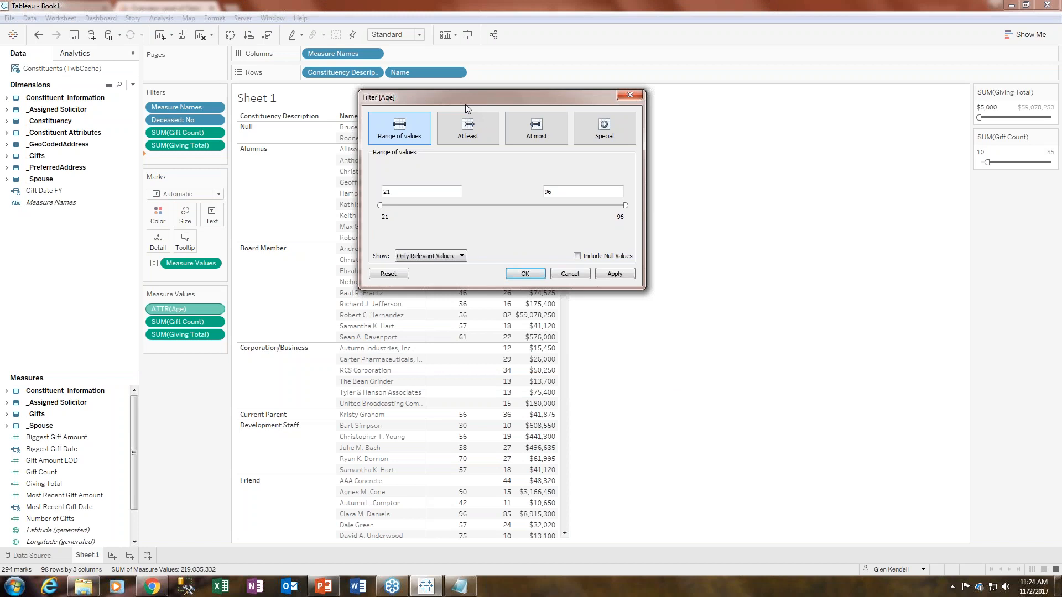
click(467, 126)
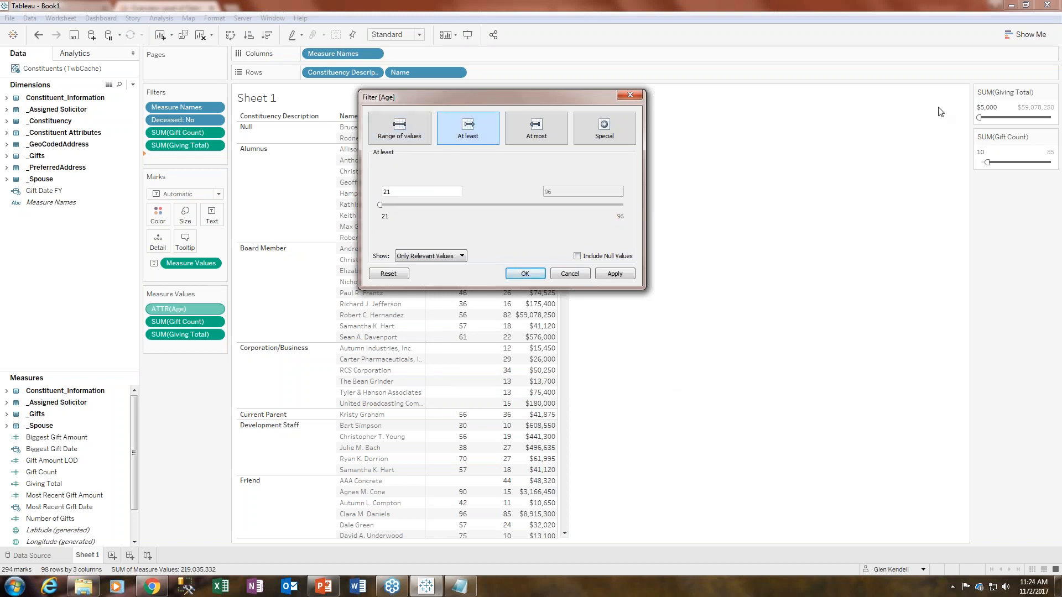
click(433, 193)
double_click(433, 193)
text(65)
click(529, 273)
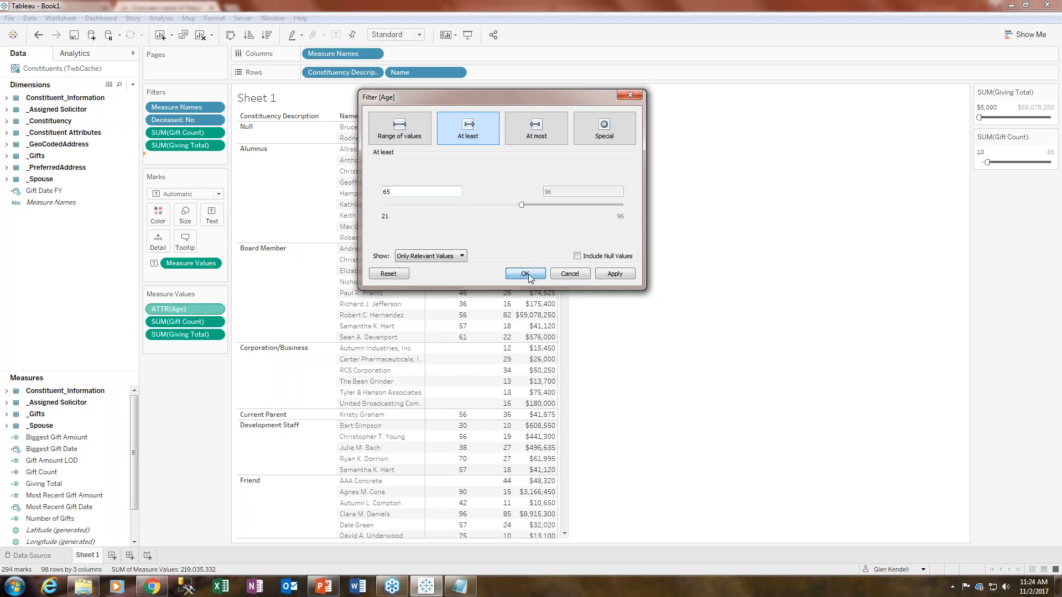
Show the Age filter as an interactive control and raise its minimum to 69.
click(216, 159)
click(205, 191)
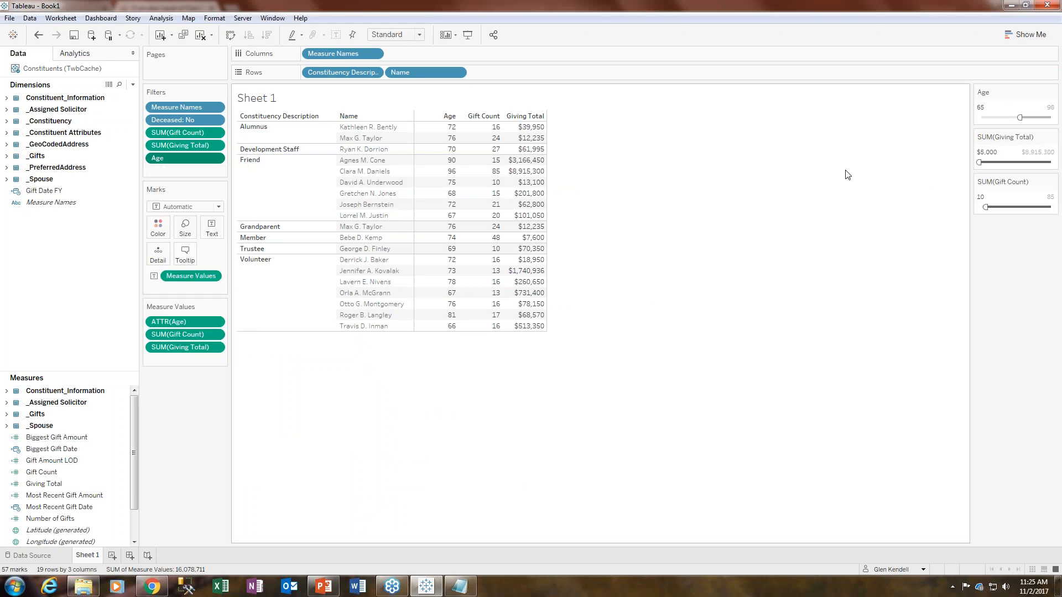
drag(1020, 117, 1025, 117)
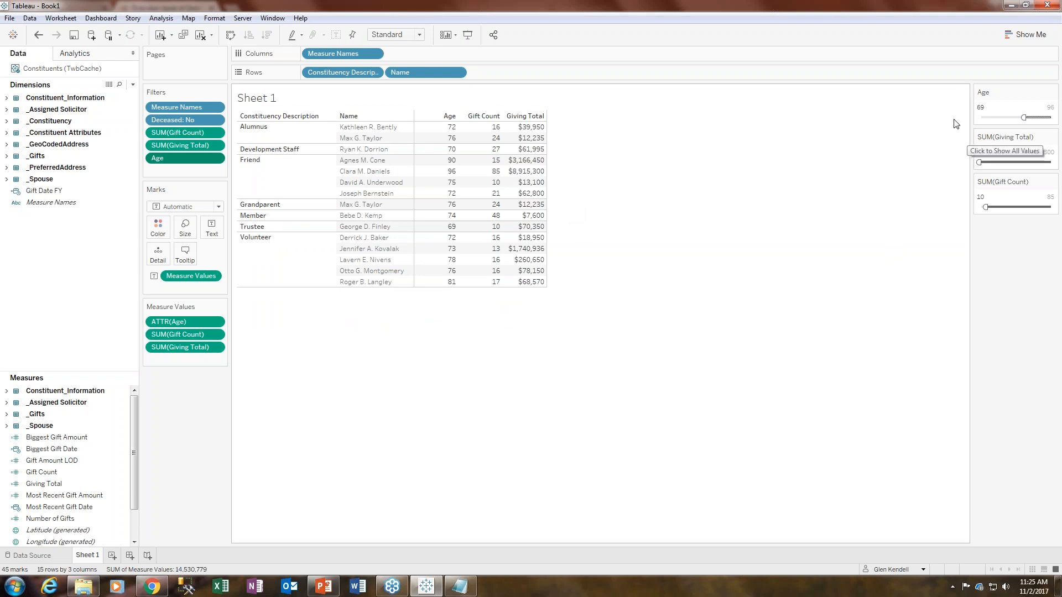
Remove the Age filter and take the Age measure out of the table's measure values.
click(215, 158)
click(198, 331)
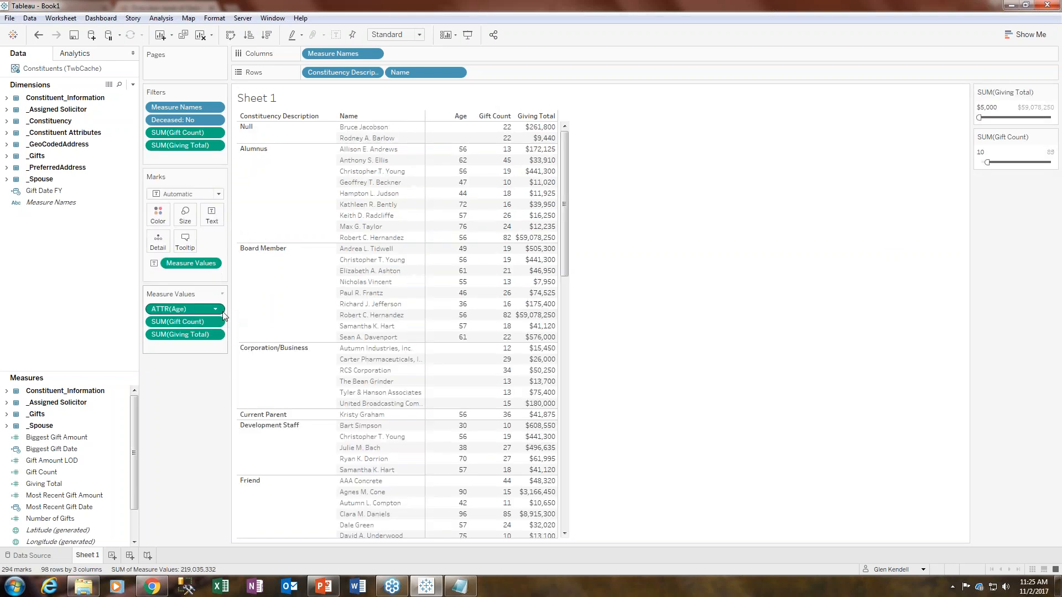
click(191, 465)
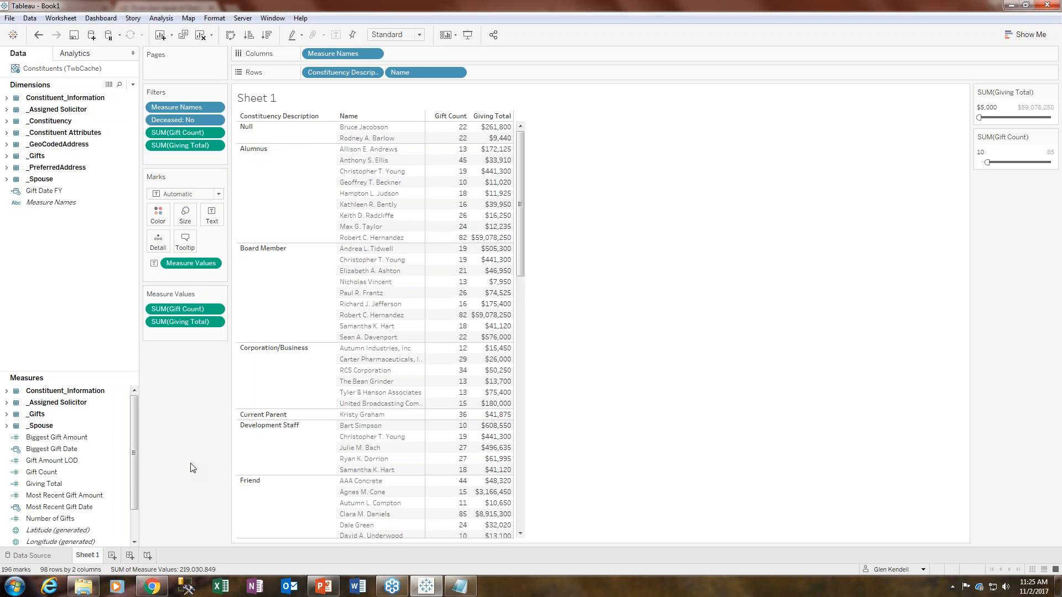
Convert the Age measure in Constituent_Information to a dimension and add it to the rows after Name.
click(6, 391)
click(39, 404)
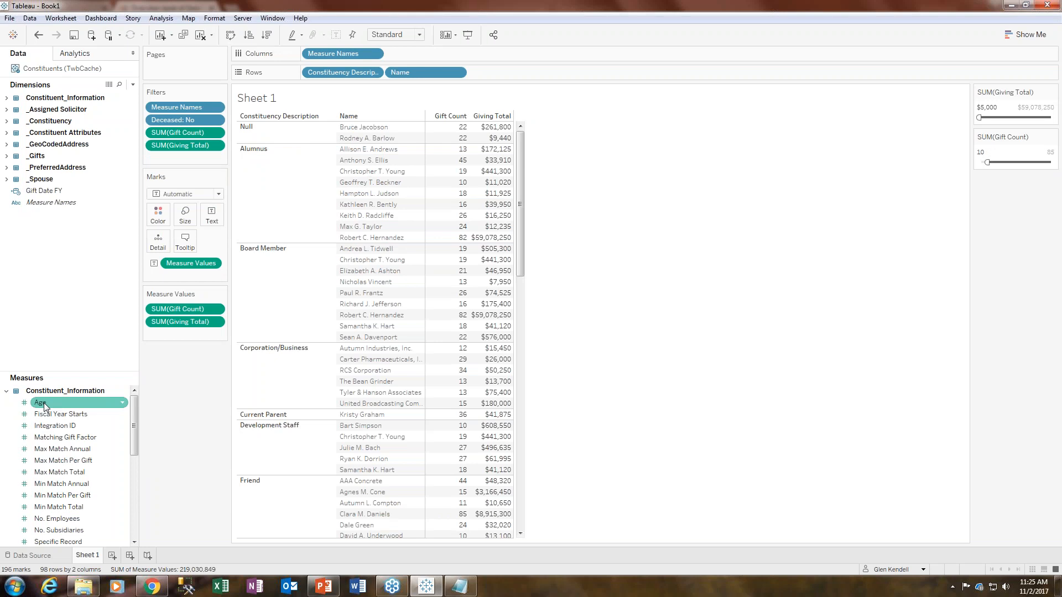
right_click(44, 404)
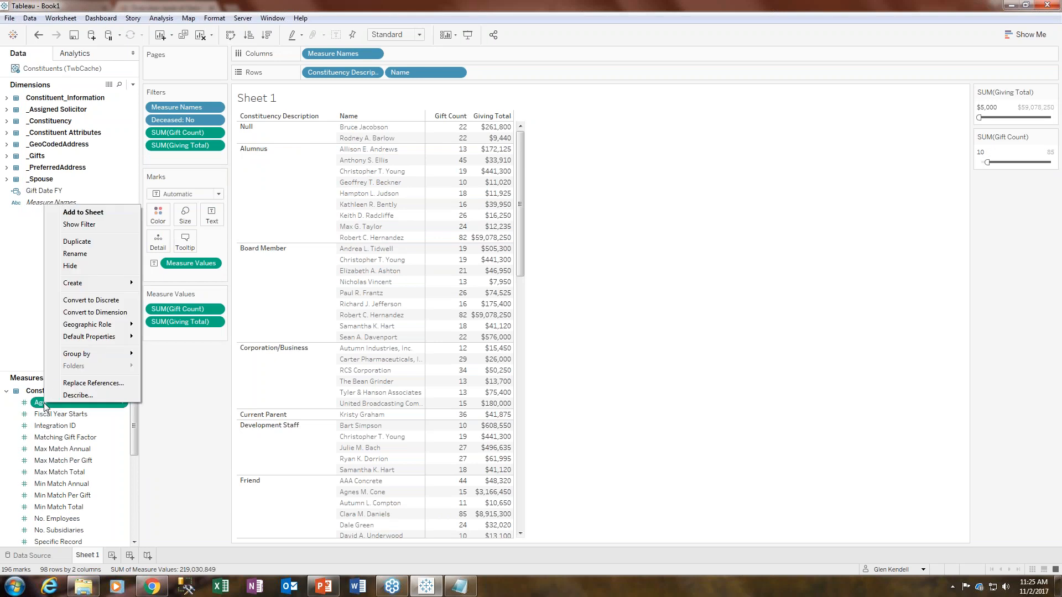
click(81, 314)
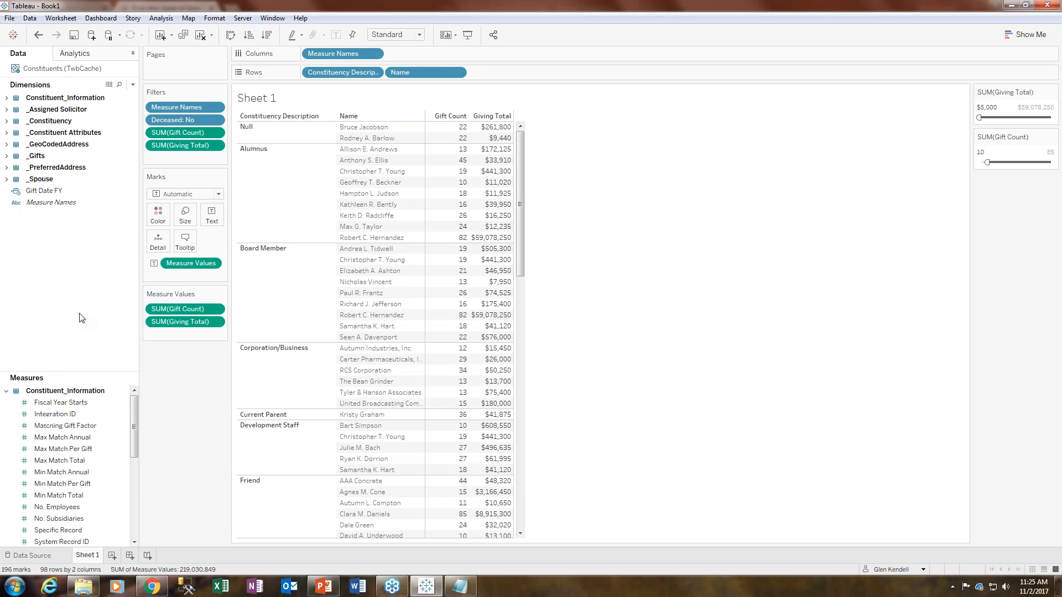
click(6, 98)
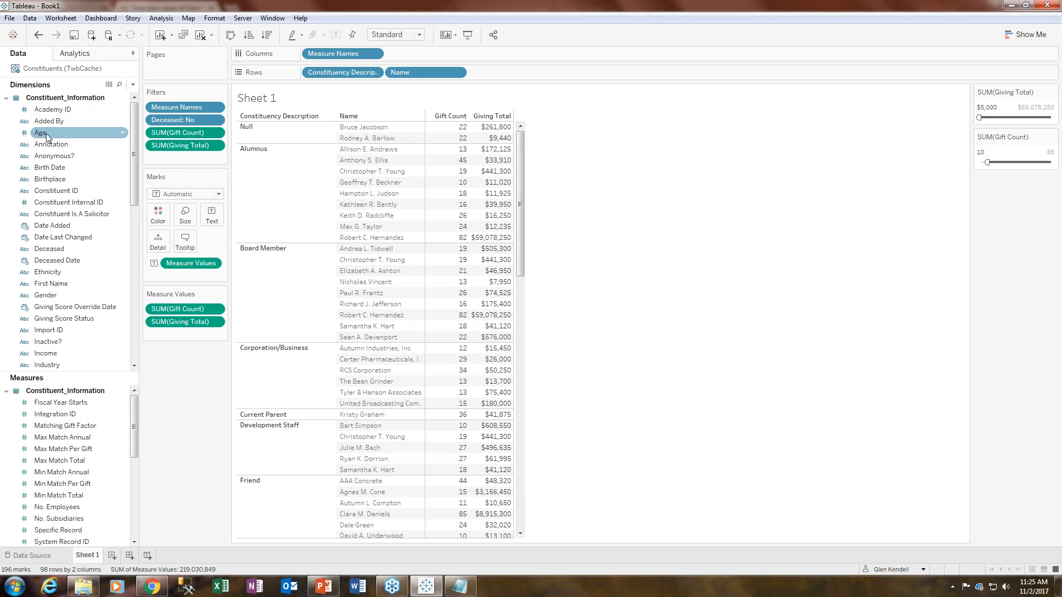
drag(41, 136, 519, 74)
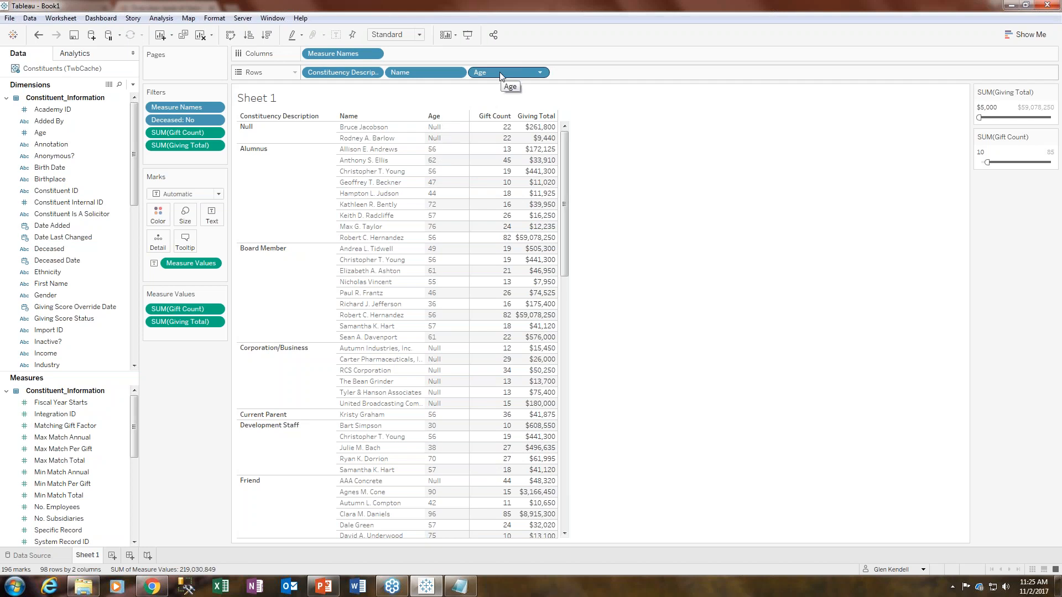
Start a filter on the Age dimension and deselect all of its values.
drag(500, 72, 158, 157)
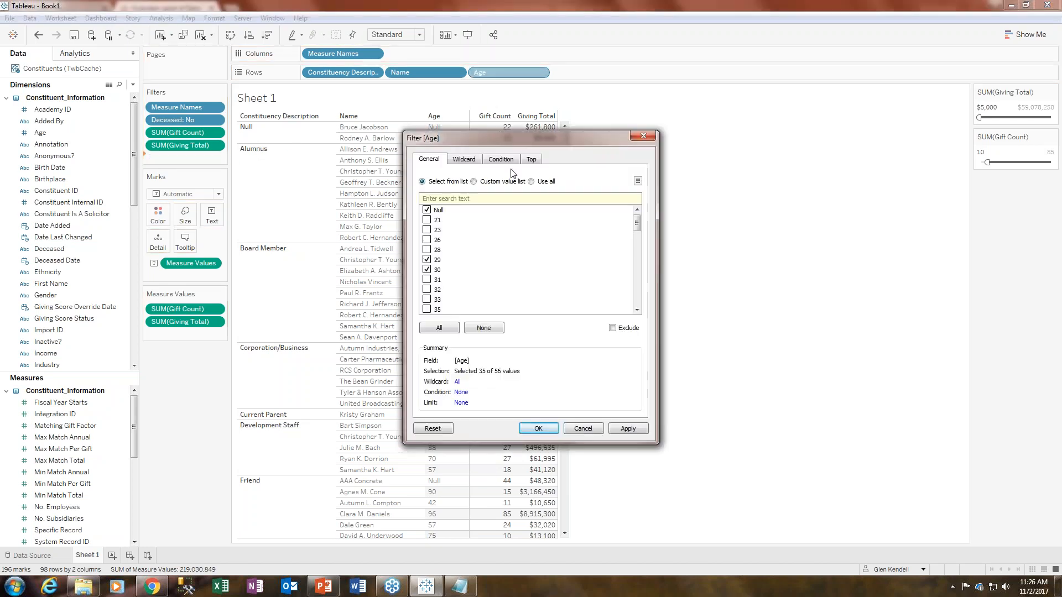
drag(544, 134, 450, 74)
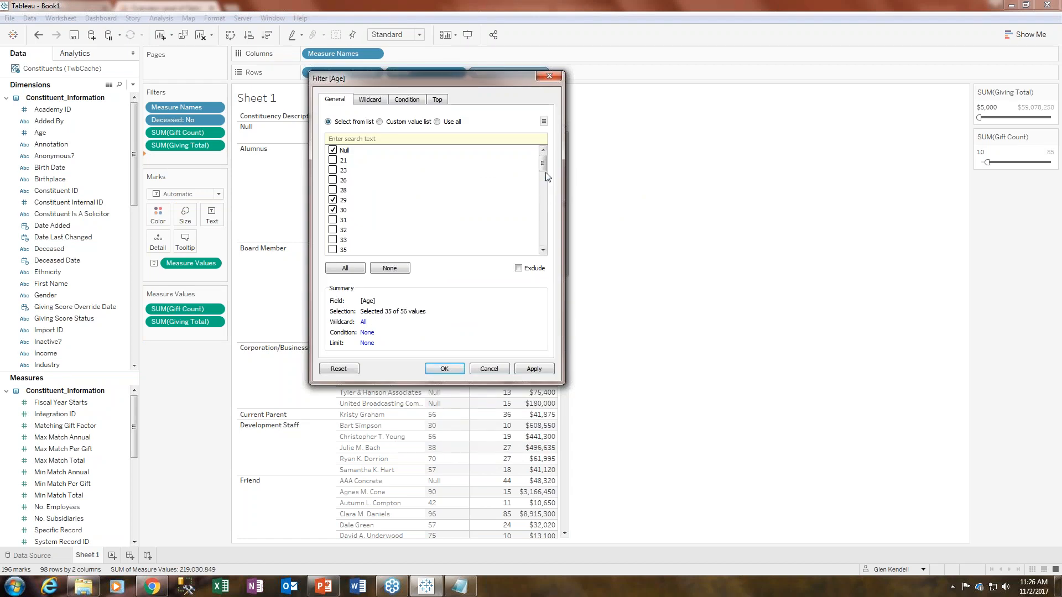
drag(542, 164, 538, 244)
drag(543, 241, 544, 226)
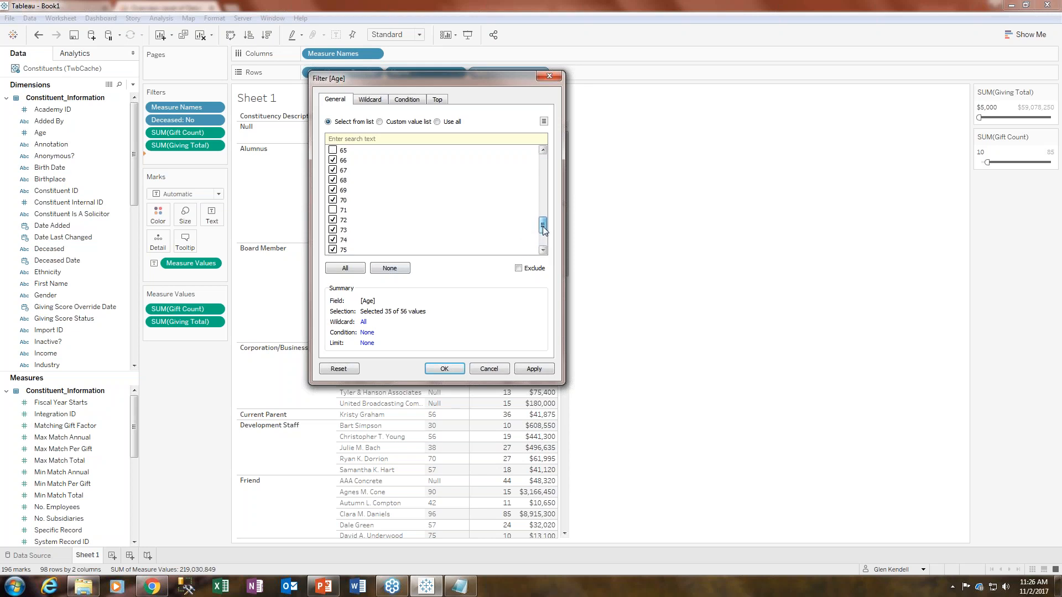
click(345, 268)
drag(543, 228, 547, 169)
click(388, 269)
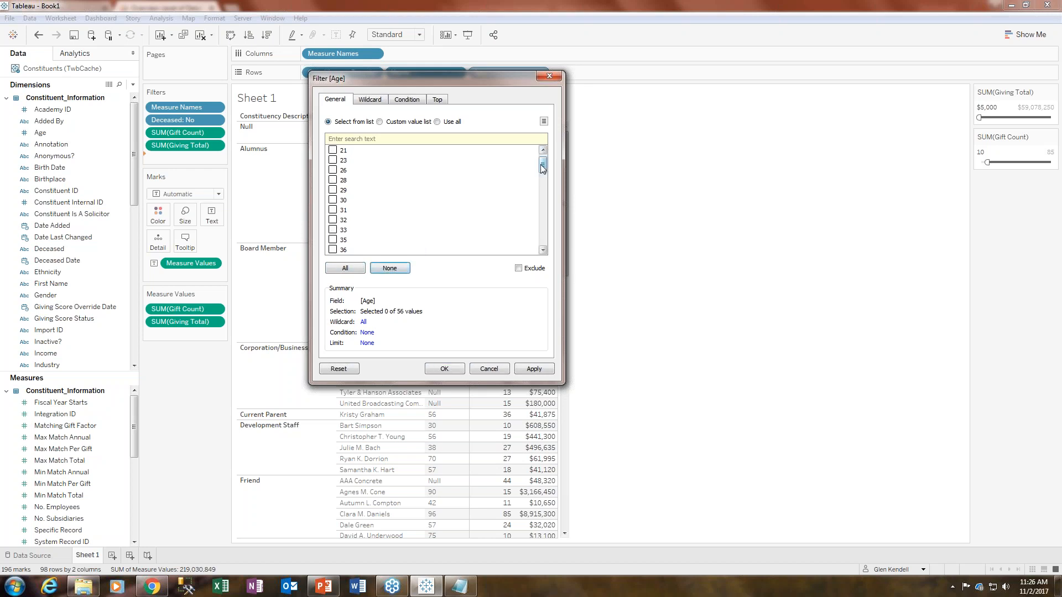
Select every Age value from 65 upward in the filter and apply it to the table.
drag(543, 166, 543, 247)
click(332, 249)
click(333, 239)
click(332, 230)
click(332, 220)
click(333, 210)
click(332, 200)
click(333, 190)
click(333, 180)
click(332, 169)
click(333, 160)
click(333, 150)
scroll(332, 161, up, 2)
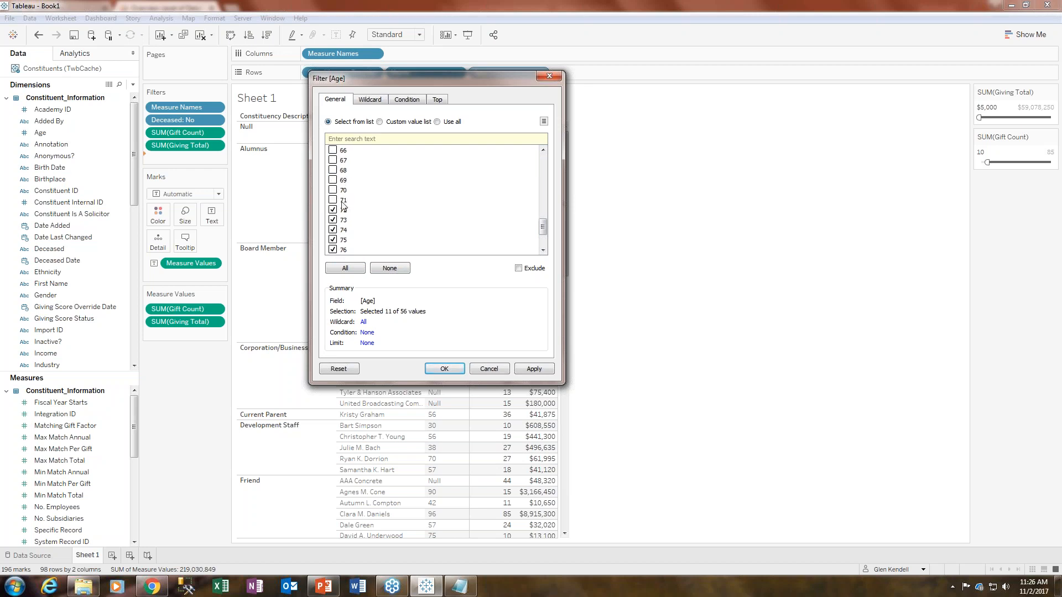
click(332, 199)
click(332, 189)
click(333, 180)
click(332, 170)
click(332, 160)
click(333, 150)
scroll(483, 211, up, 1)
click(518, 372)
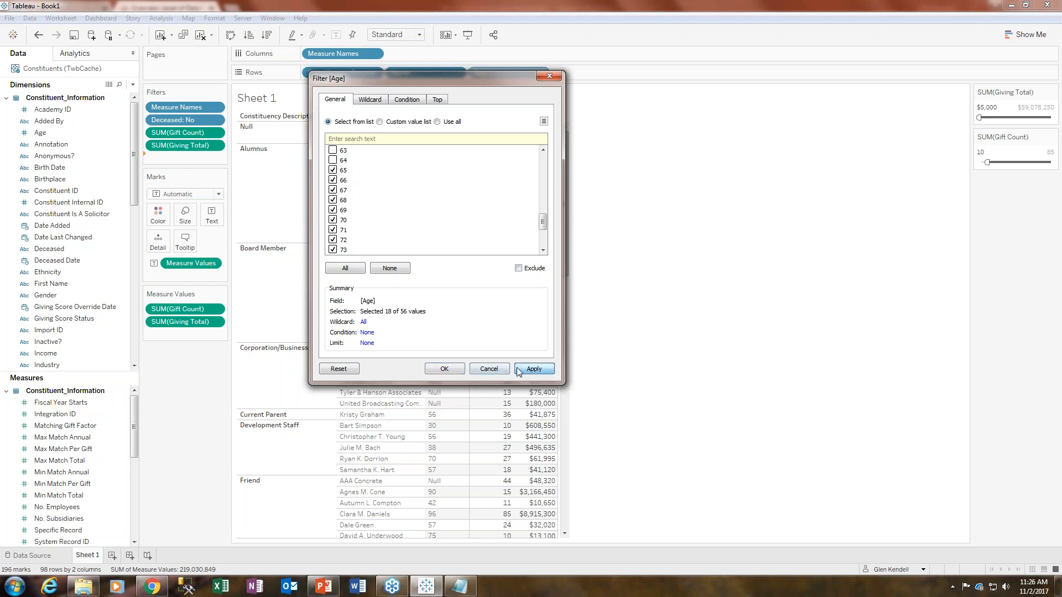
click(446, 370)
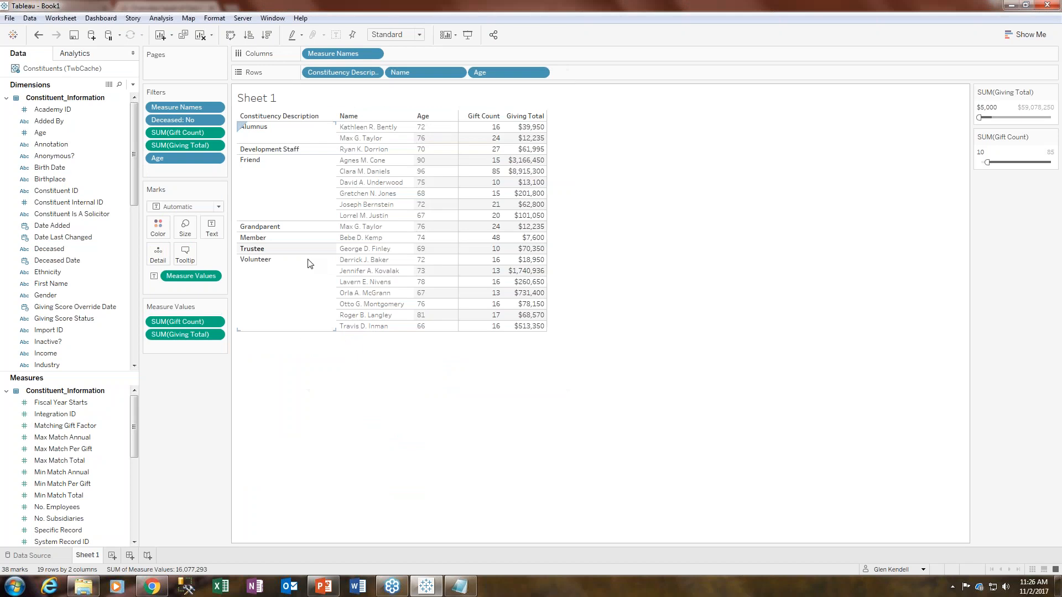
Show the Age filter beside the table as a Multiple Values (dropdown) control and open its value list.
click(215, 158)
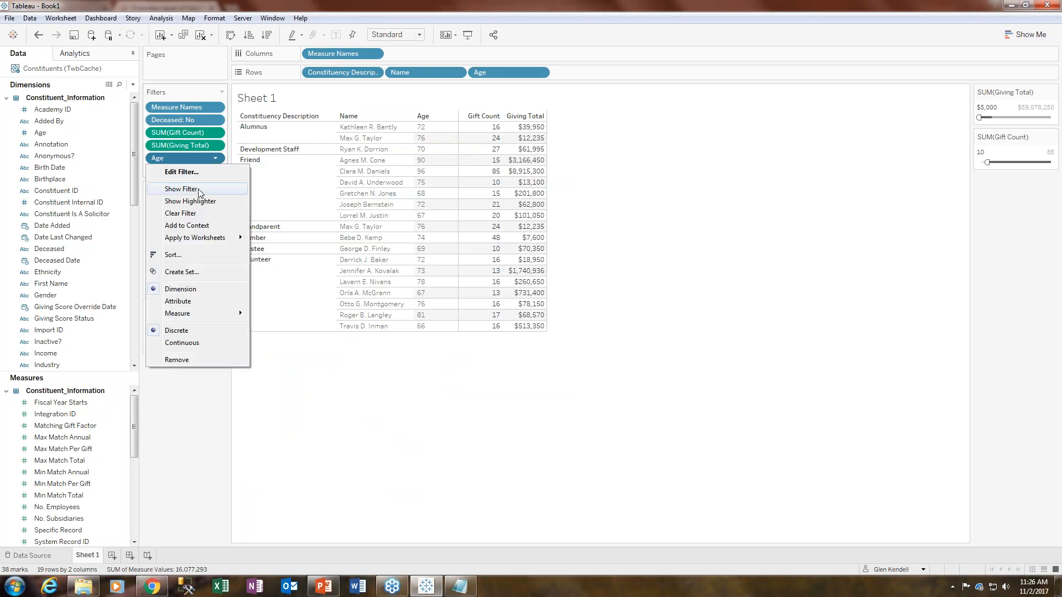
click(182, 190)
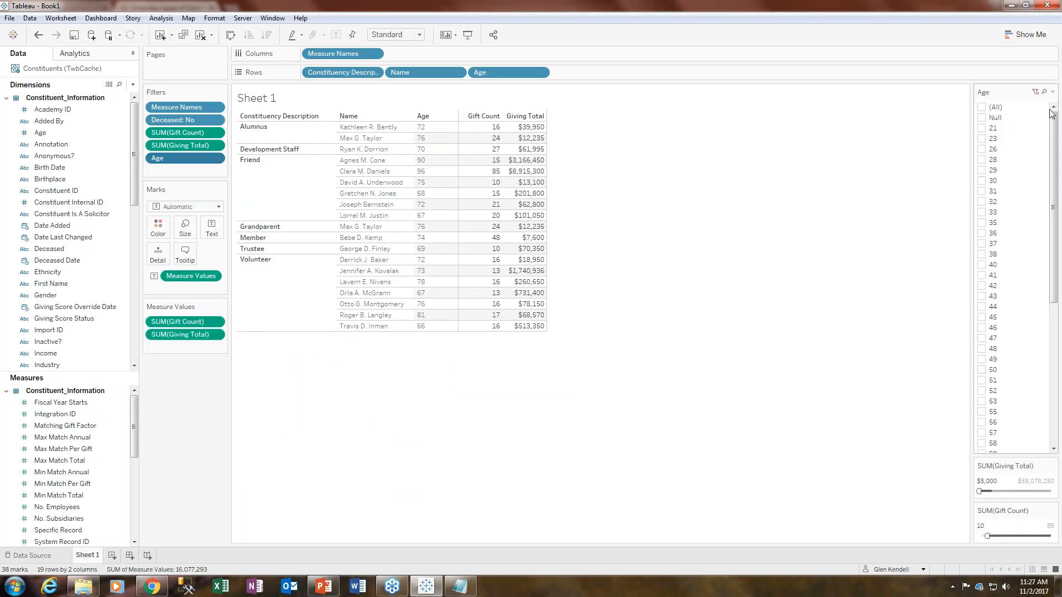
click(1053, 94)
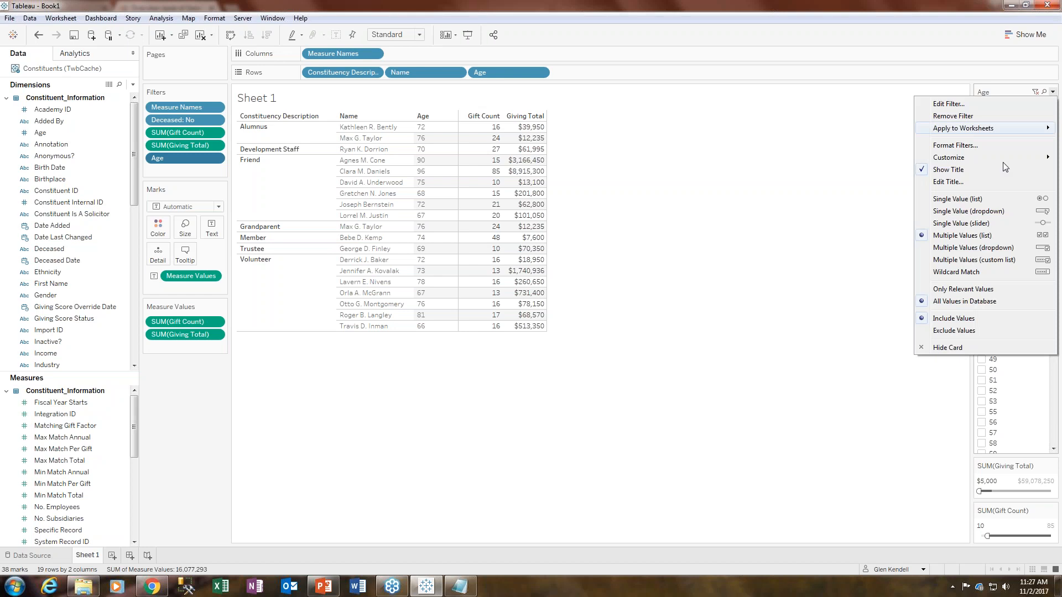
click(972, 252)
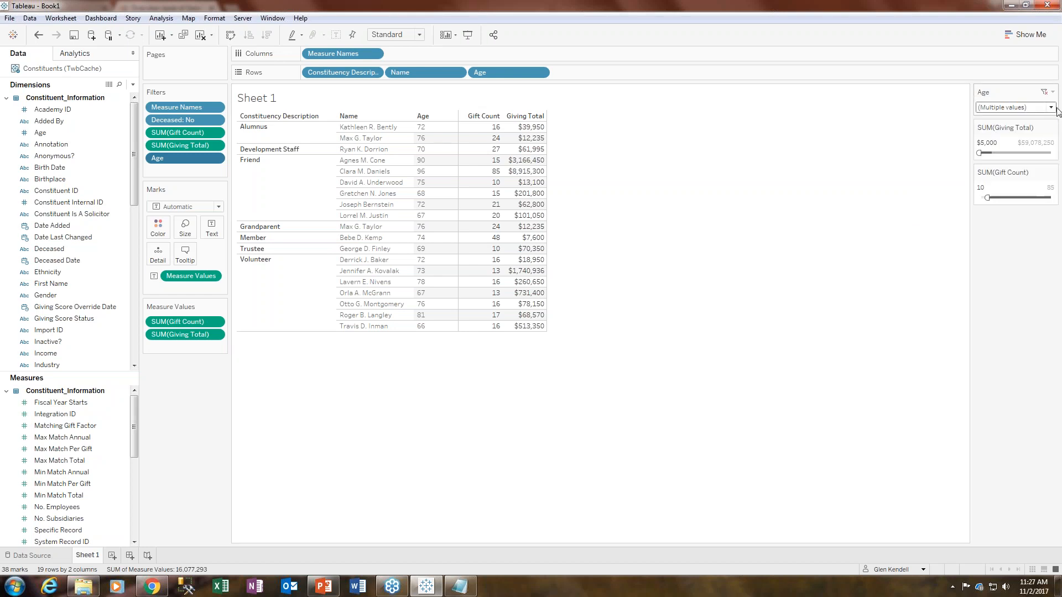
click(1053, 107)
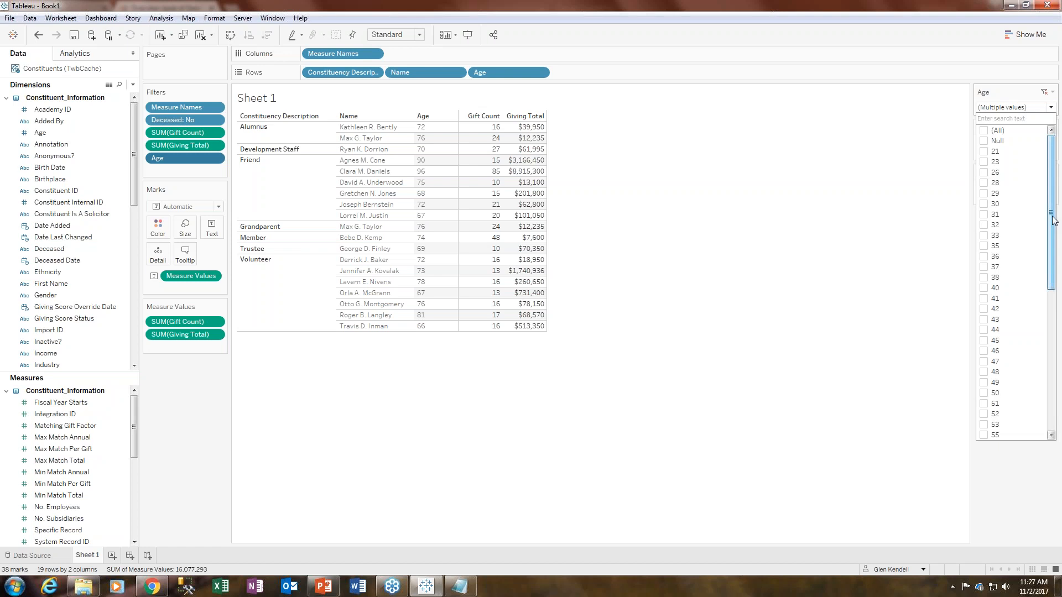
Review the selected and unselected values in the Age filter list, and close the list.
scroll(1043, 257, down, 4)
scroll(1043, 259, down, 5)
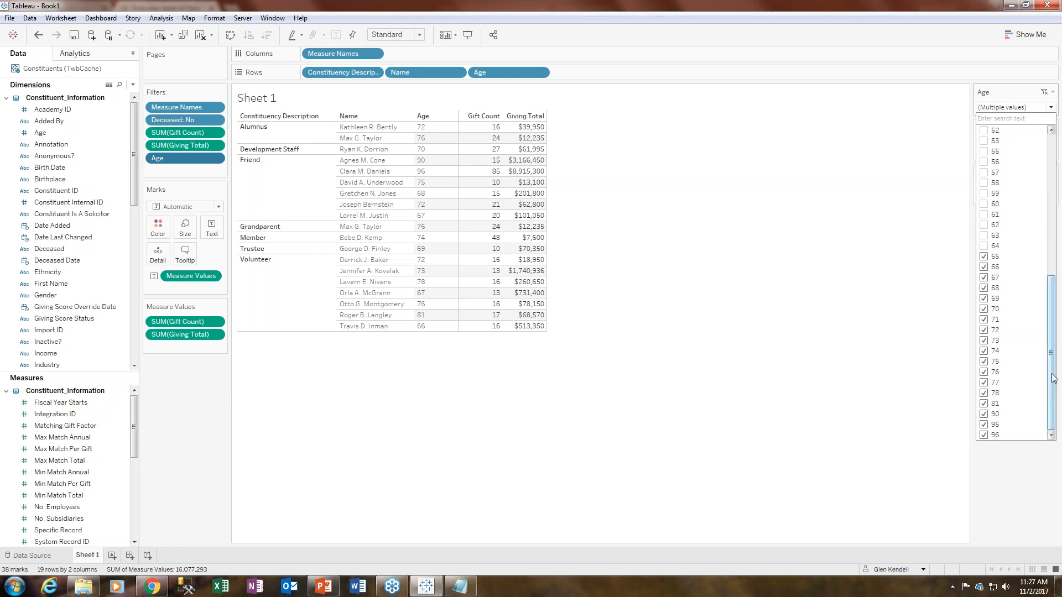
drag(1053, 378, 1052, 233)
click(927, 111)
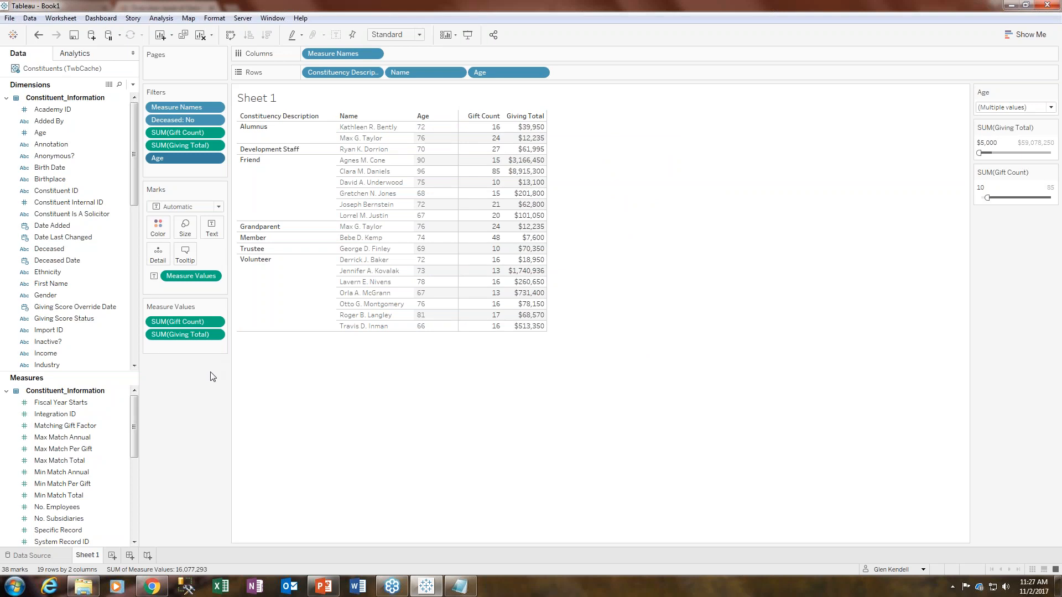
Convert the Age dimension to continuous and remove Age from both the filters and the rows.
right_click(59, 135)
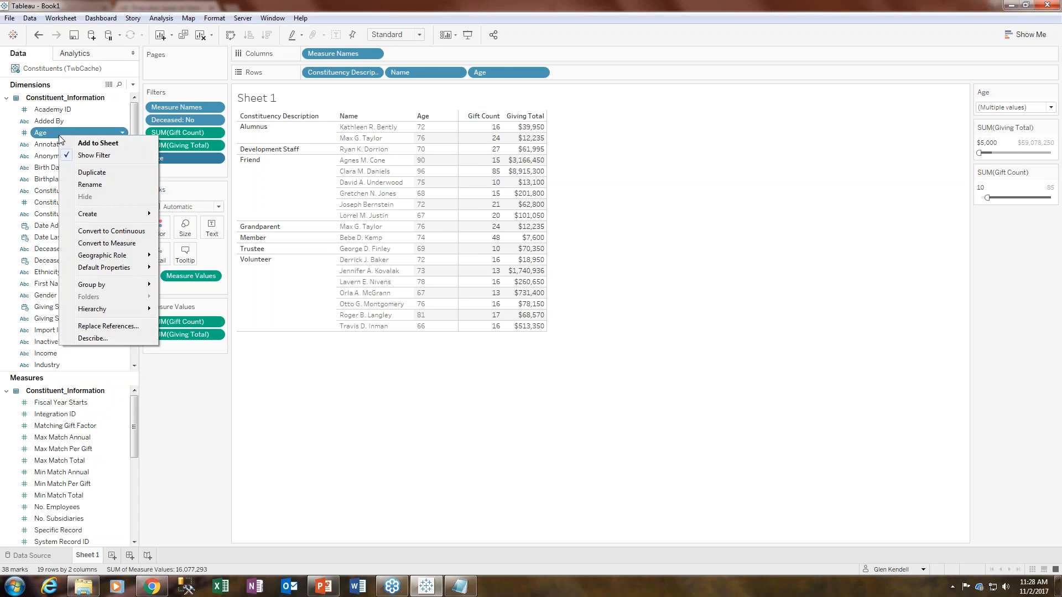
key(Escape)
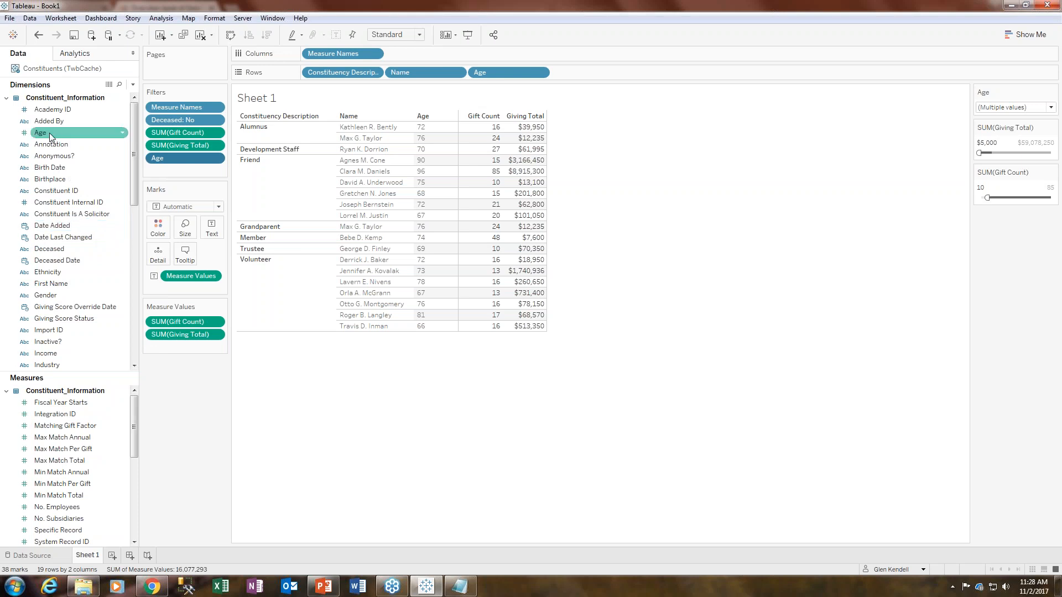
click(215, 159)
click(191, 360)
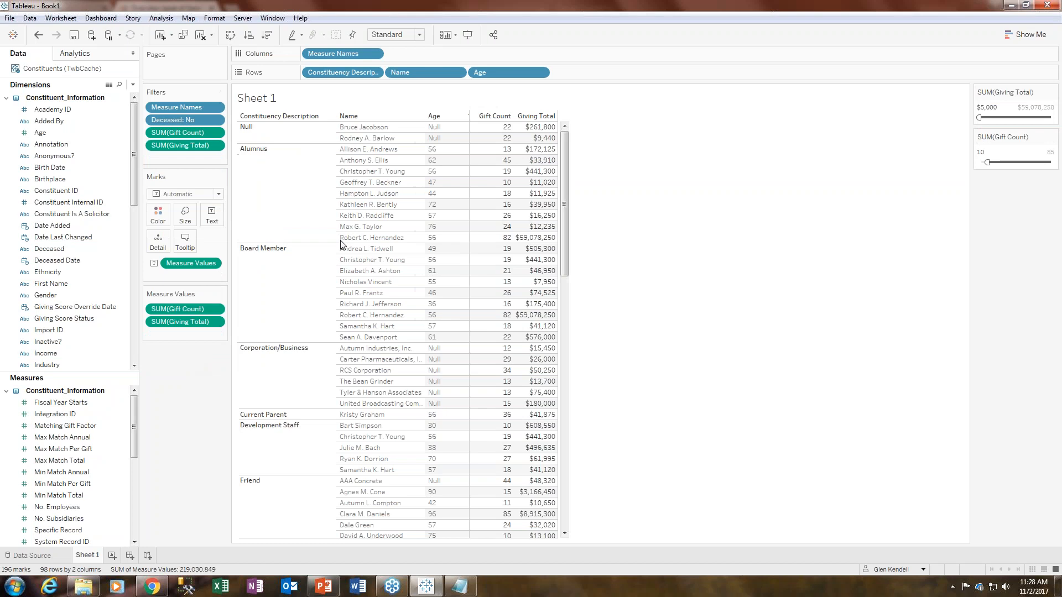
click(539, 72)
click(501, 274)
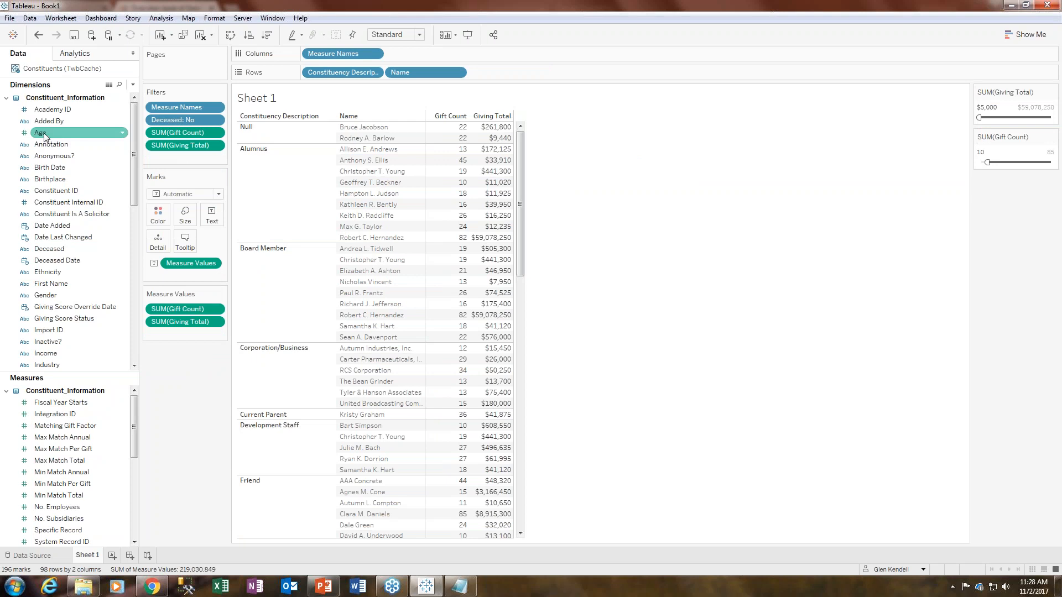
Try the continuous Age field in the rows after Name and in Measure Values, and undo both placements.
drag(57, 133, 519, 70)
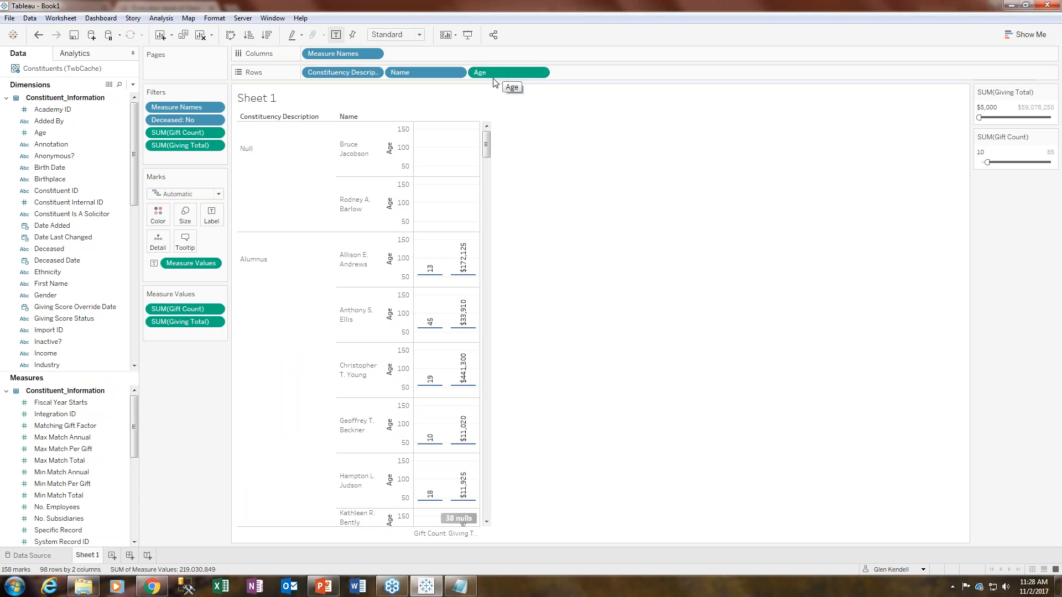
drag(513, 71, 192, 331)
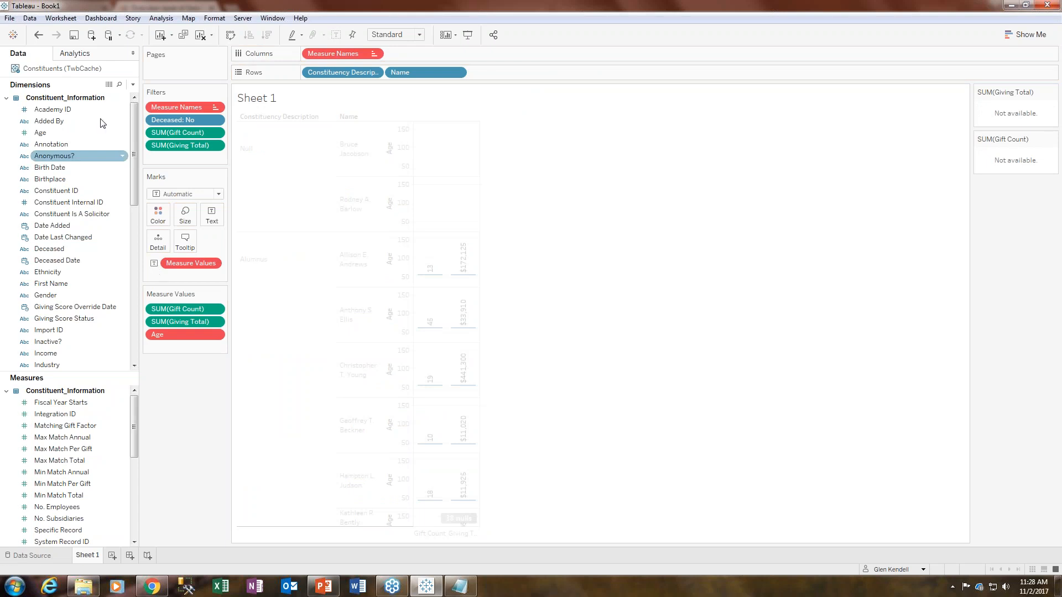
click(38, 34)
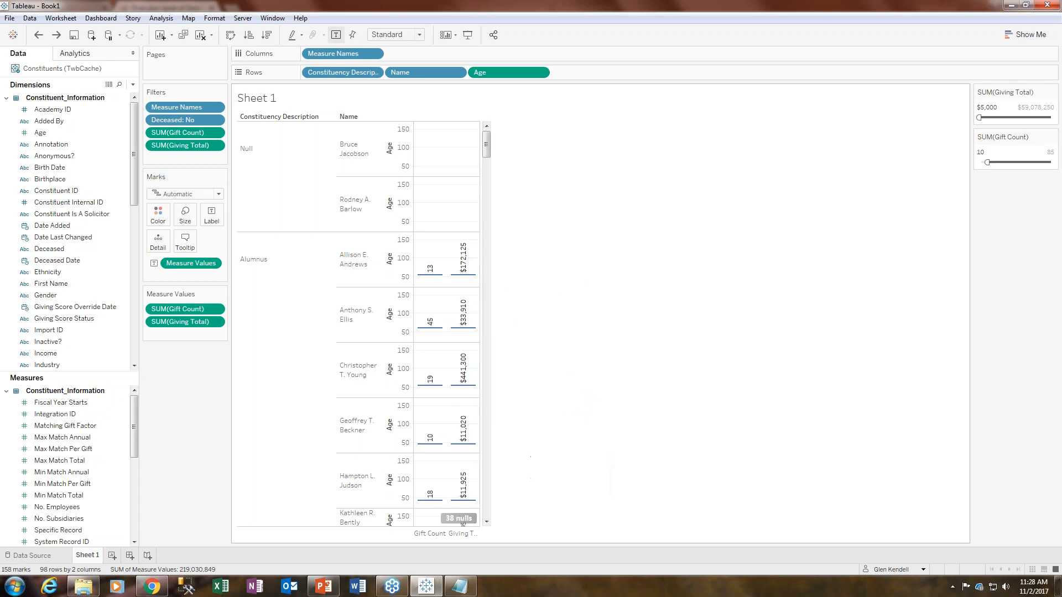
click(1032, 33)
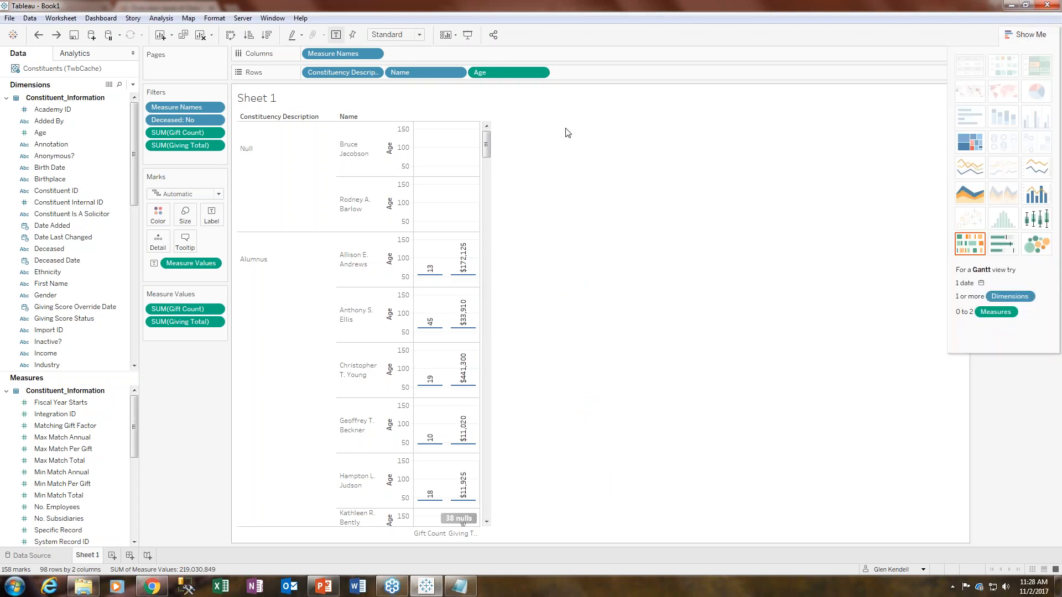
click(39, 35)
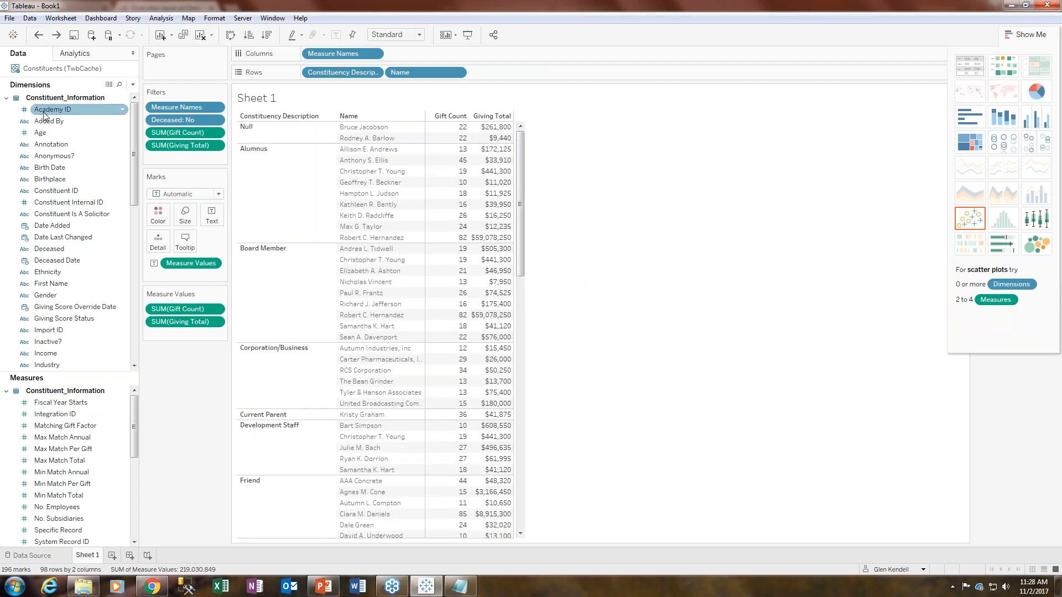
Convert the Age dimension back to discrete and turn it into a discrete measure.
right_click(43, 135)
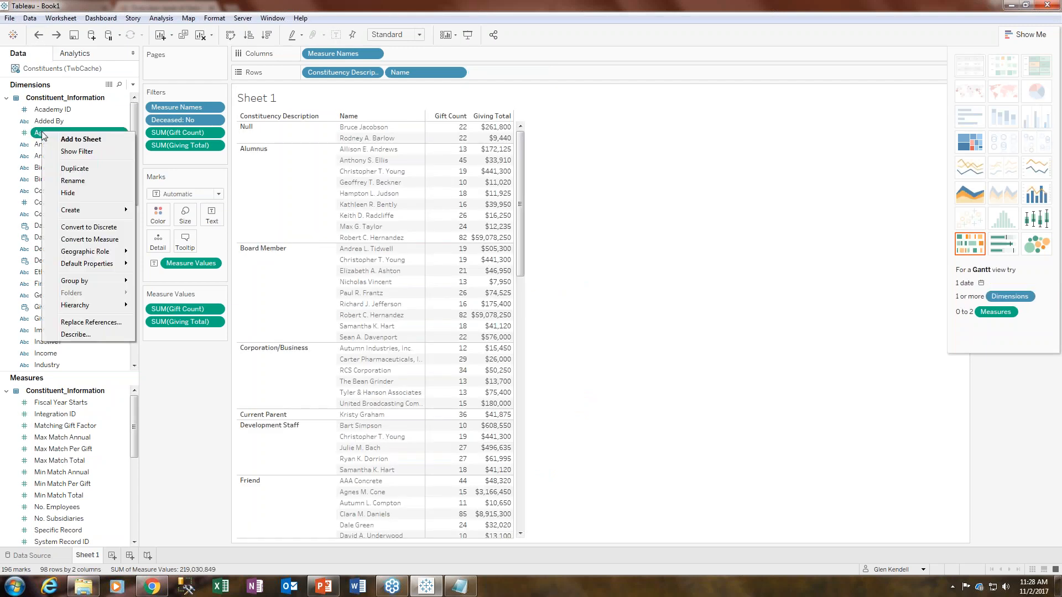
click(86, 227)
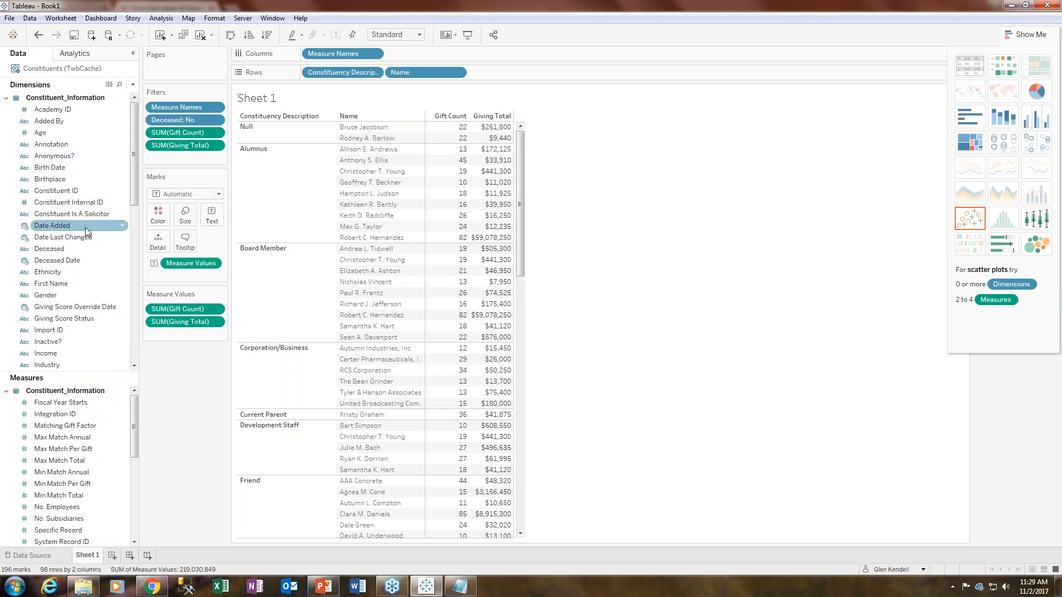
right_click(44, 135)
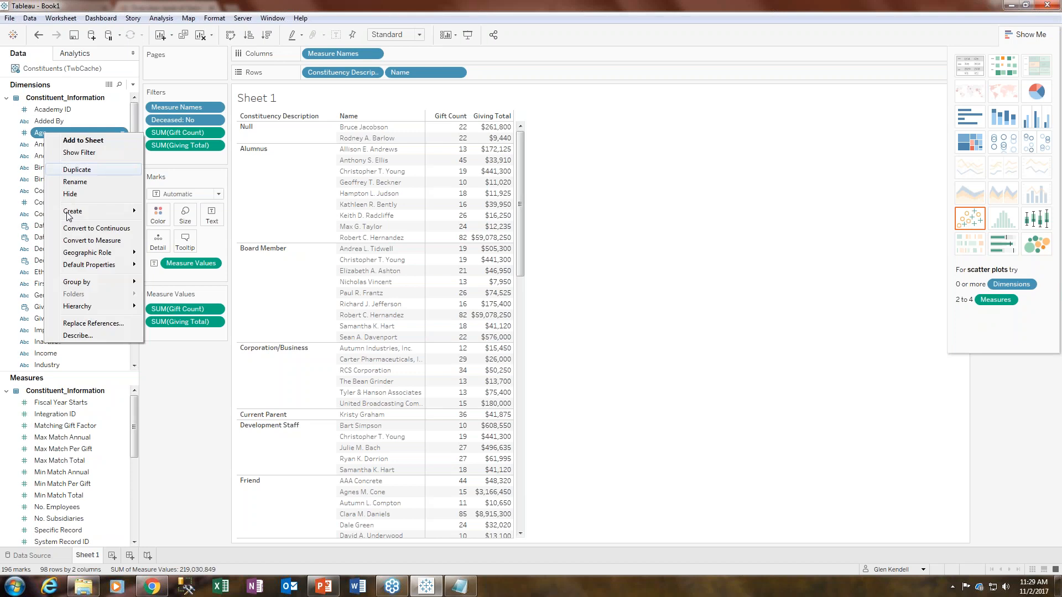
click(76, 242)
right_click(52, 402)
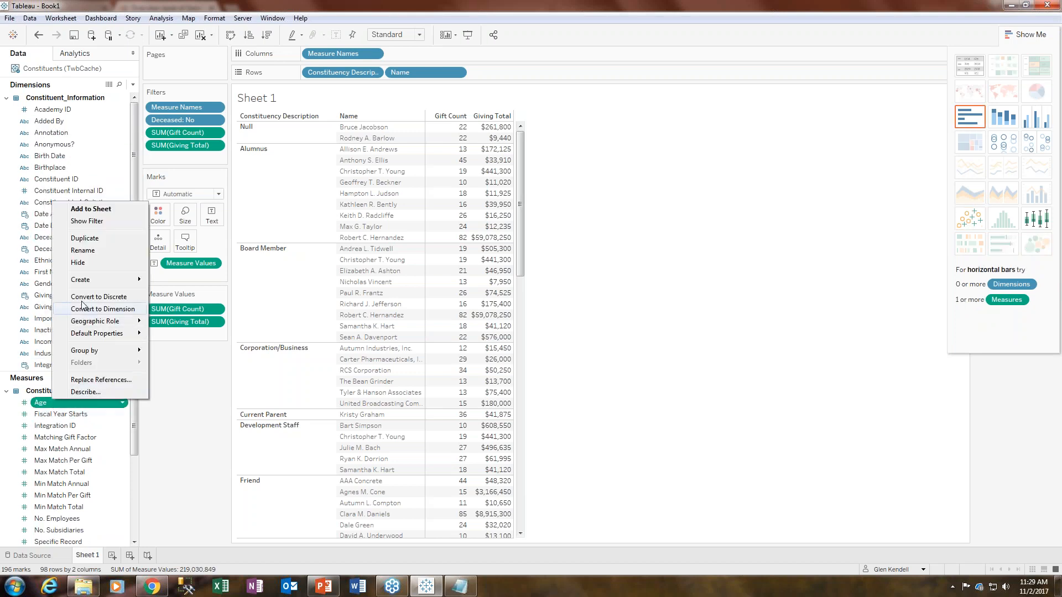
click(82, 296)
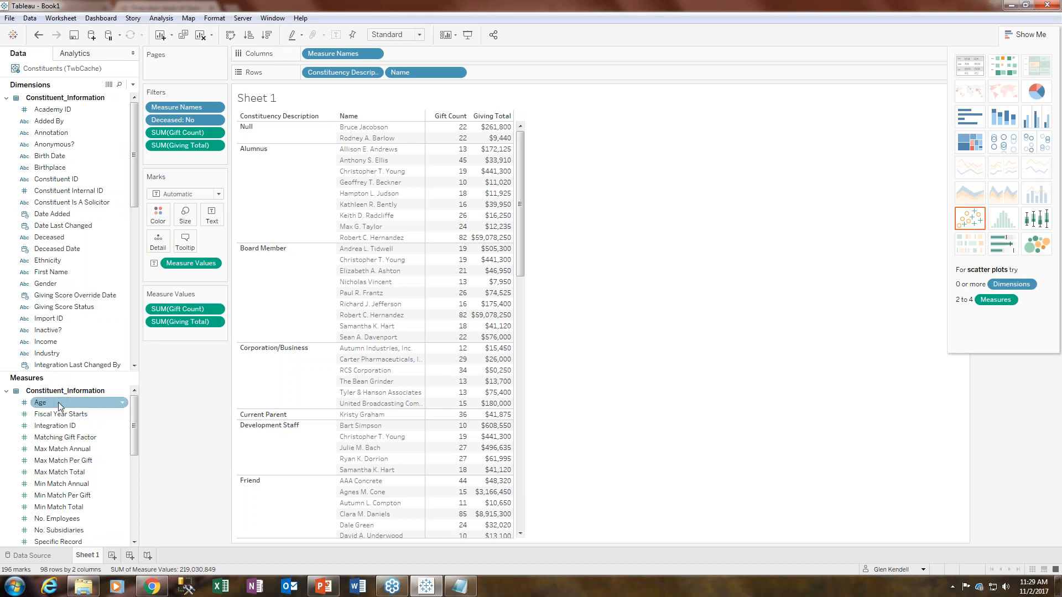
Add the Age measure to the rows after Name and aggregate it as an attribute instead of a sum.
drag(58, 402, 525, 74)
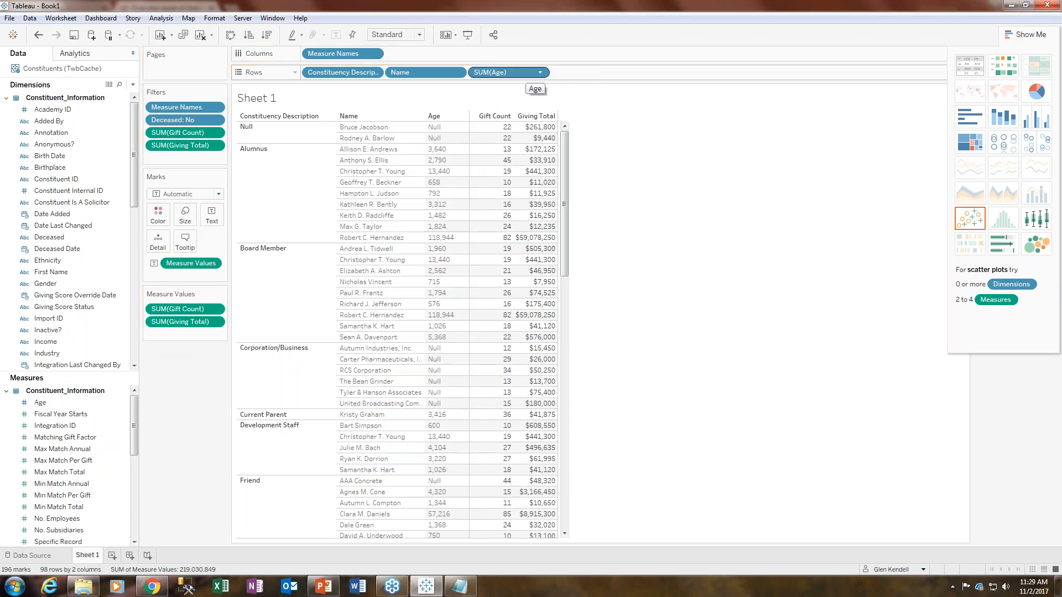
click(539, 72)
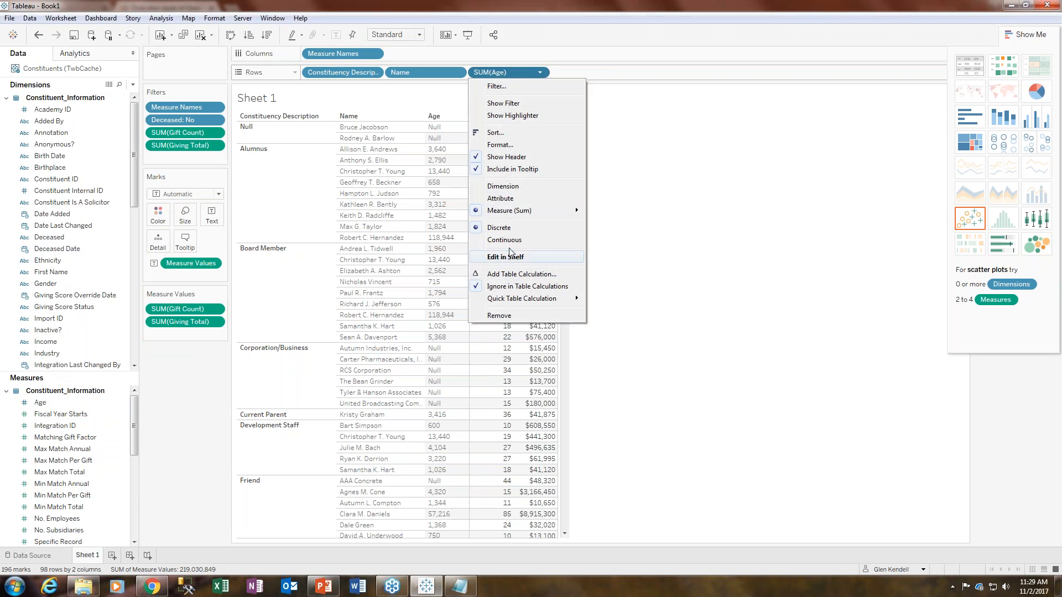
click(500, 199)
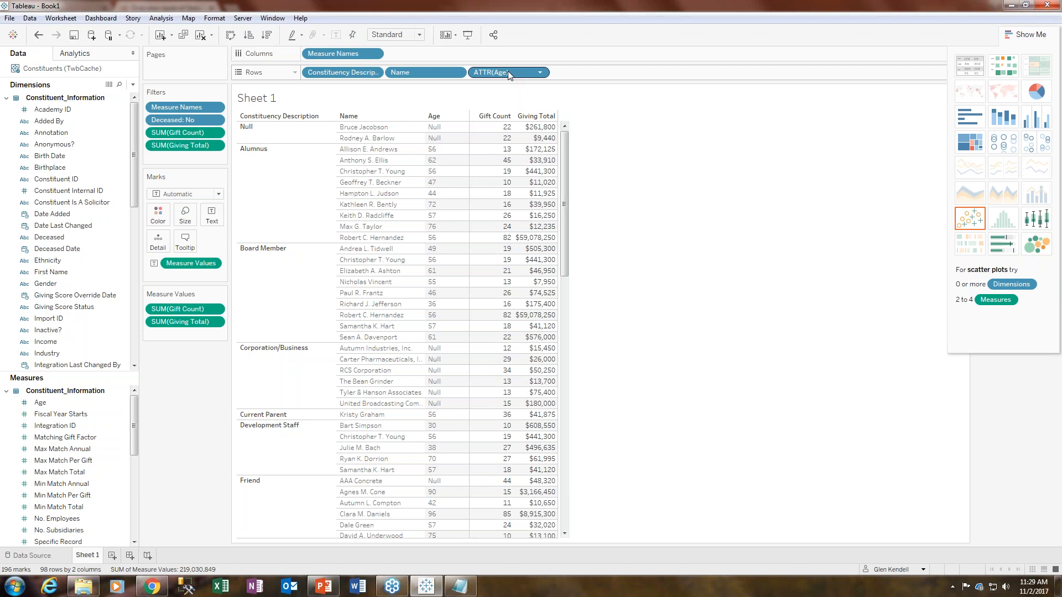
click(1019, 35)
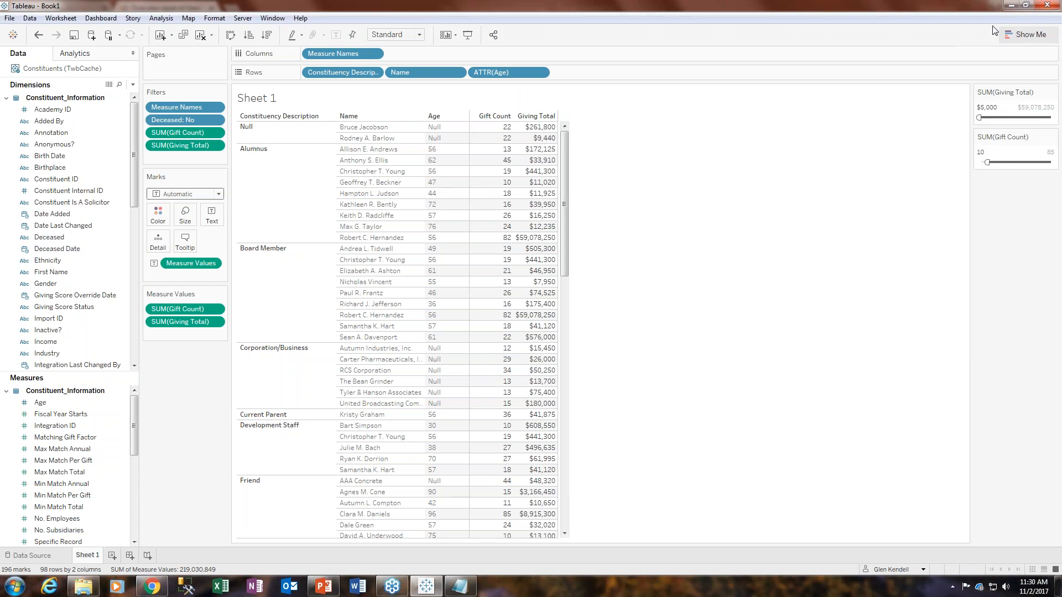
Undo the Age changes back to the table with ATTR(Age) in Measure Values, no Age filter and a $5,000 Giving Total minimum.
click(38, 35)
click(39, 36)
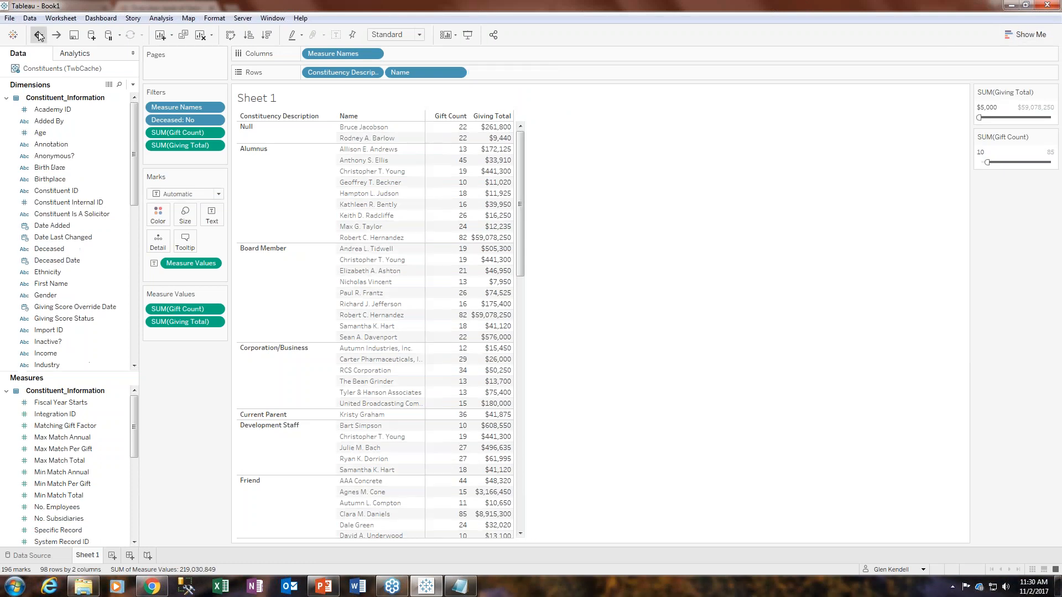
click(39, 36)
click(39, 35)
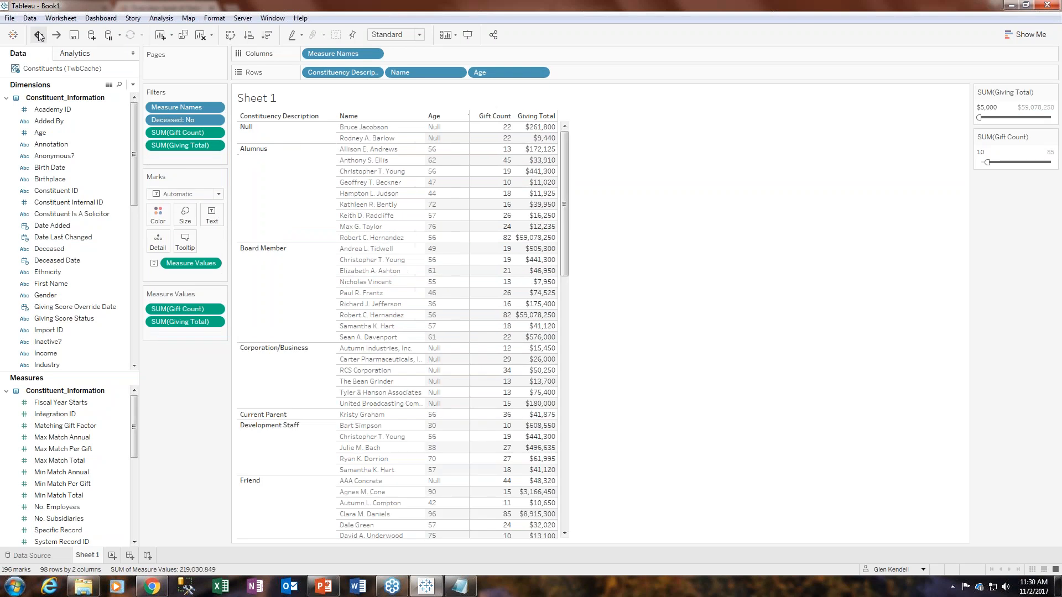
click(38, 36)
click(38, 36)
click(38, 36)
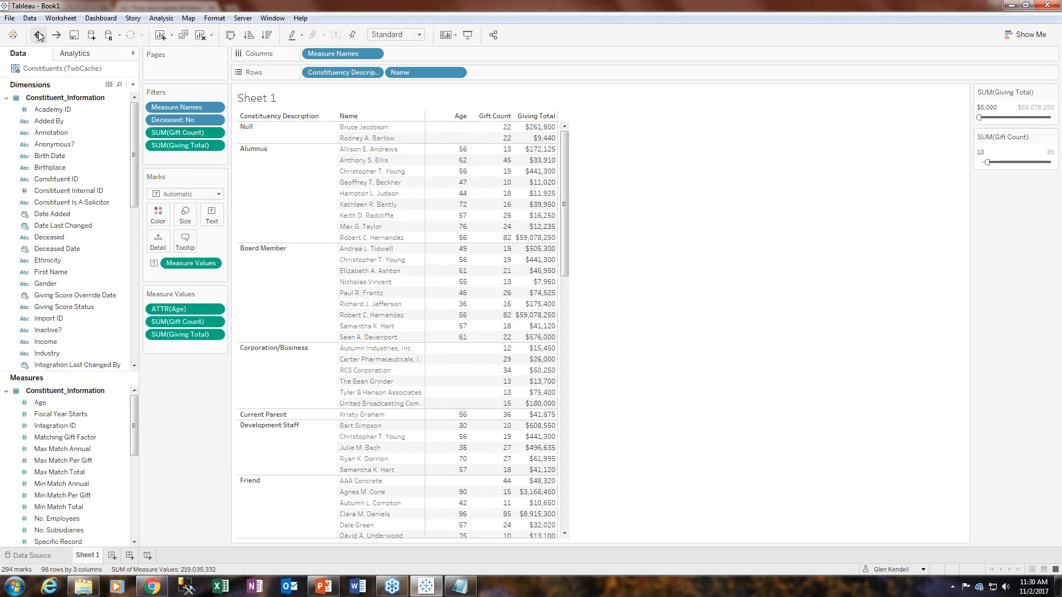
click(38, 35)
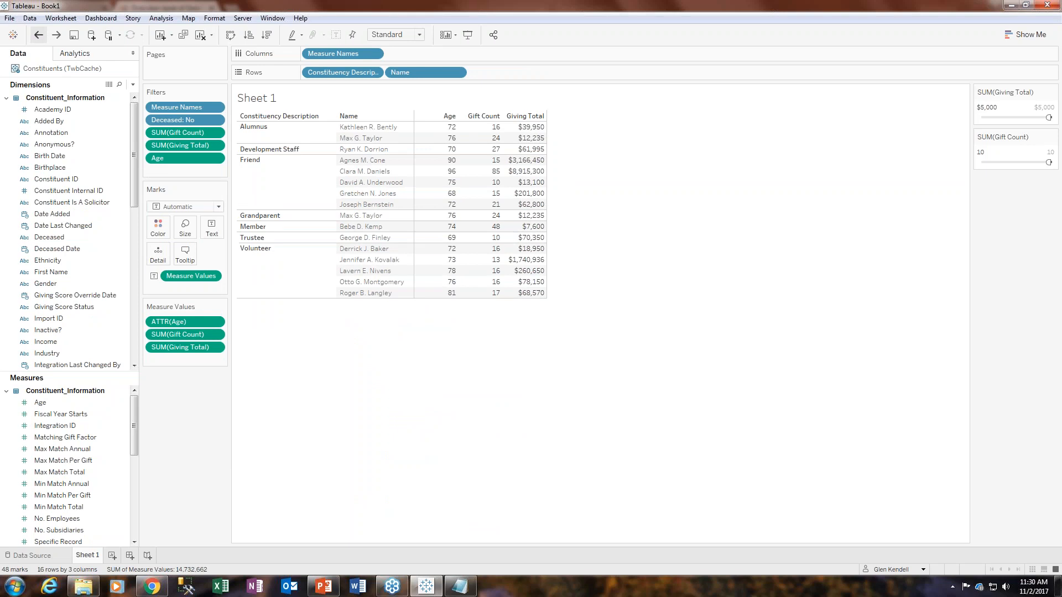
click(38, 35)
click(38, 35)
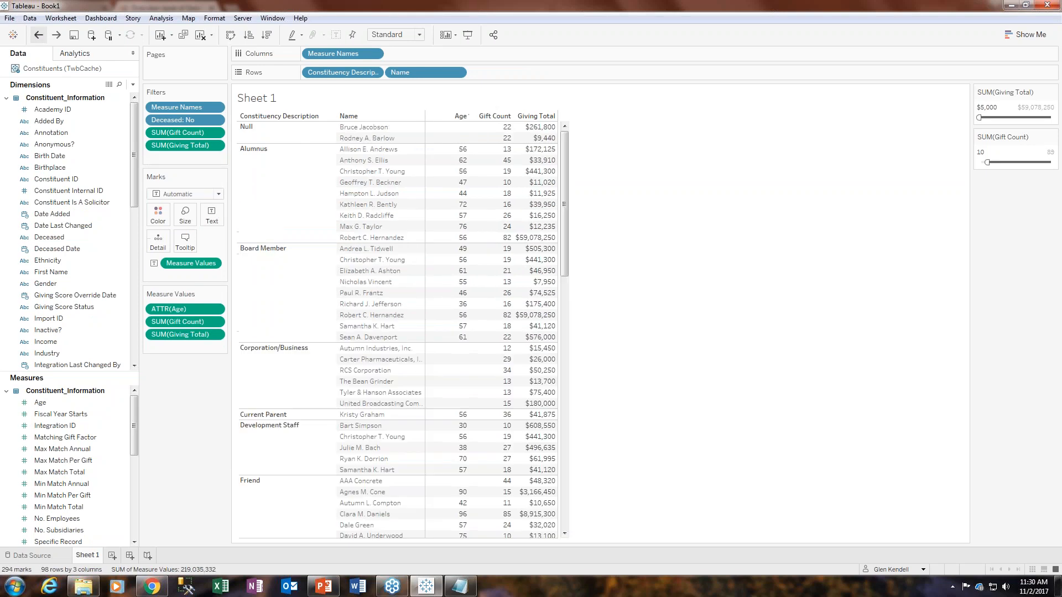
click(38, 35)
click(38, 35)
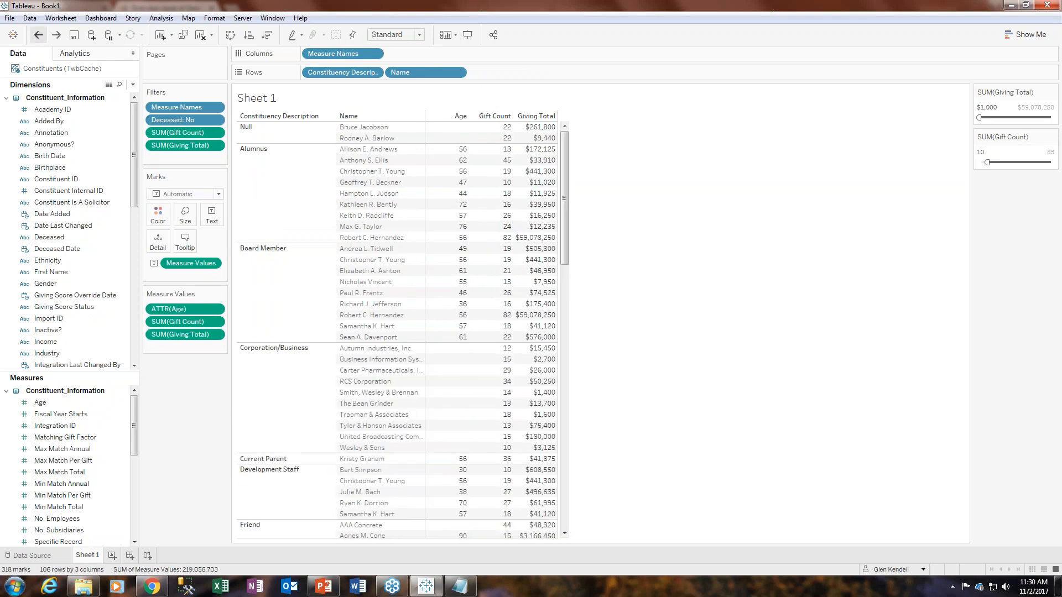
click(56, 35)
click(56, 35)
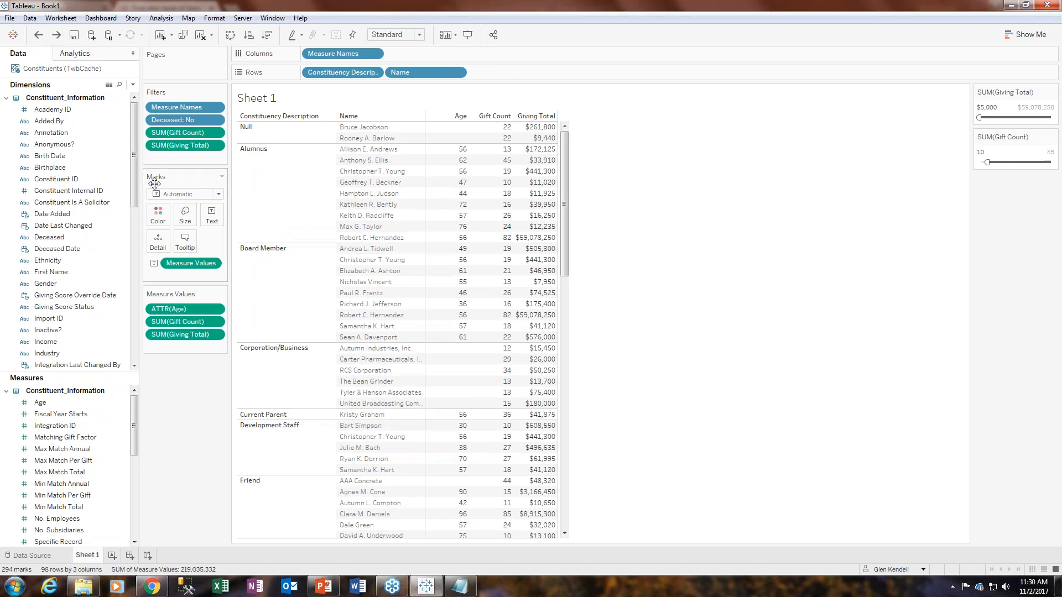
Filter the table on all values of Age with a range from 65 to 96.
drag(174, 306, 181, 153)
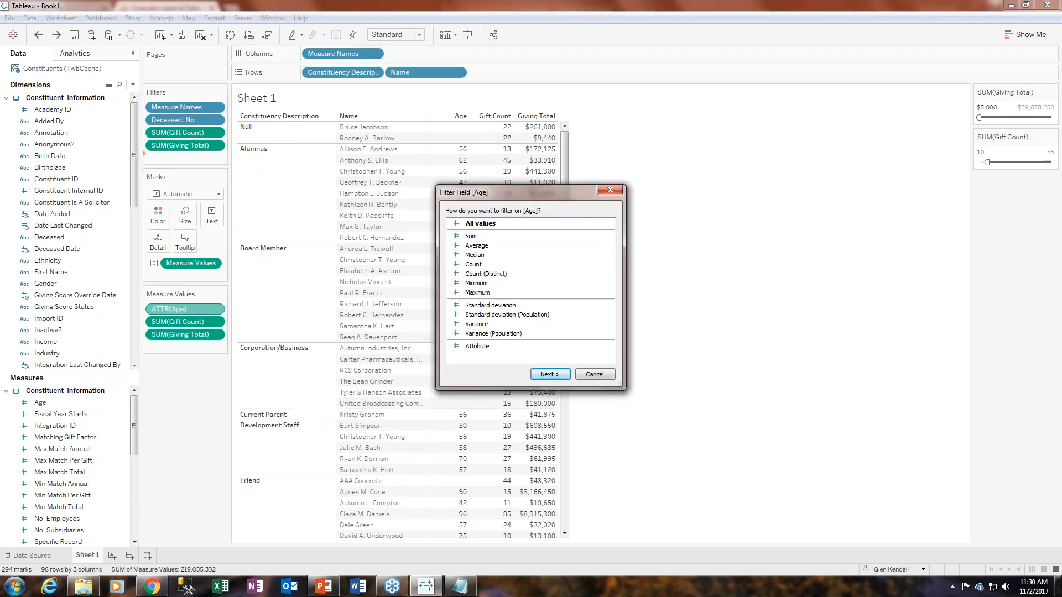
click(549, 374)
double_click(469, 291)
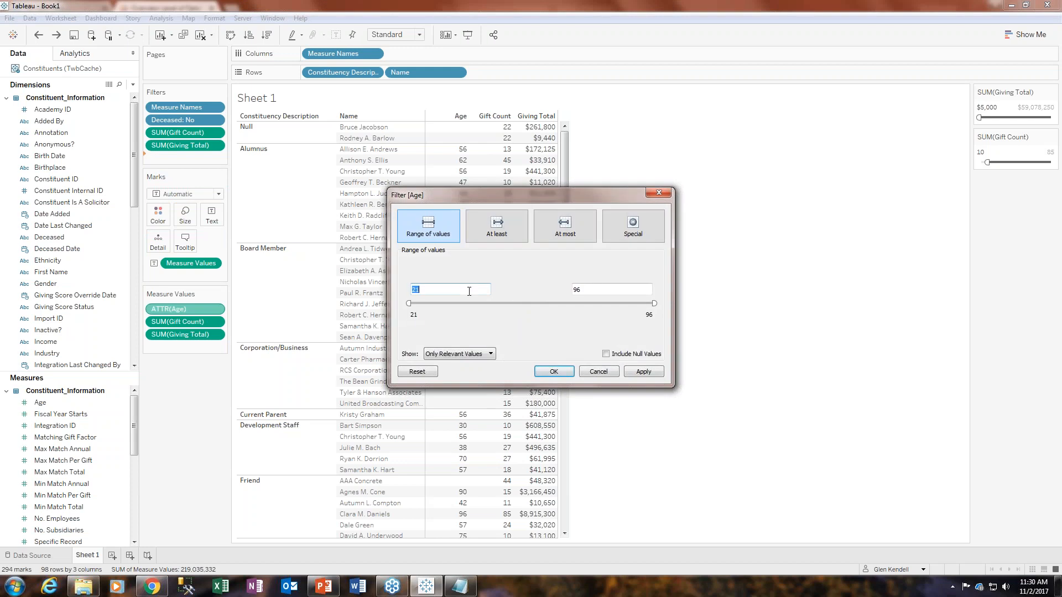
click(573, 379)
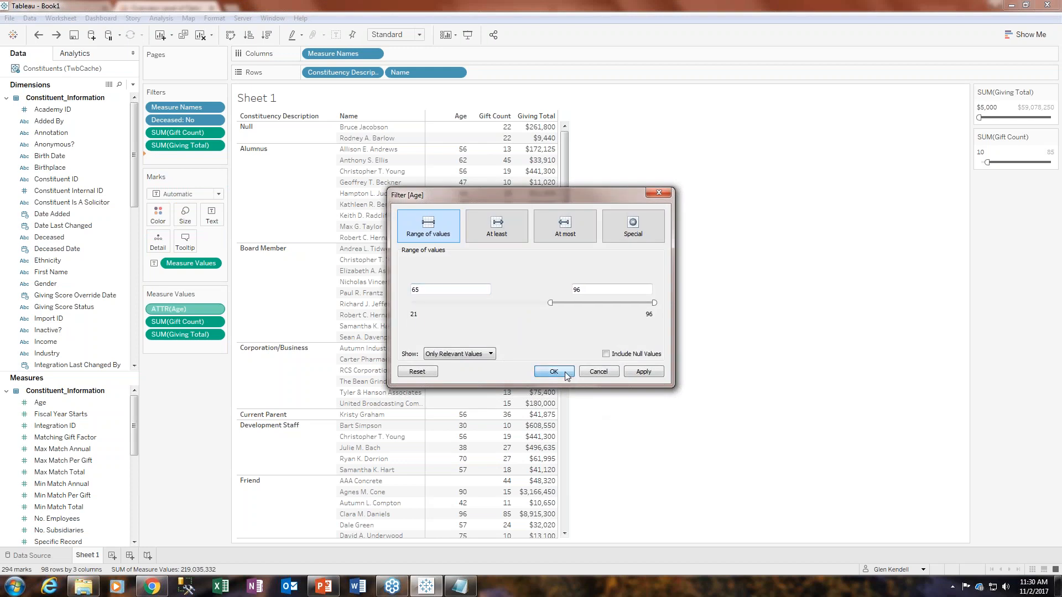
click(553, 372)
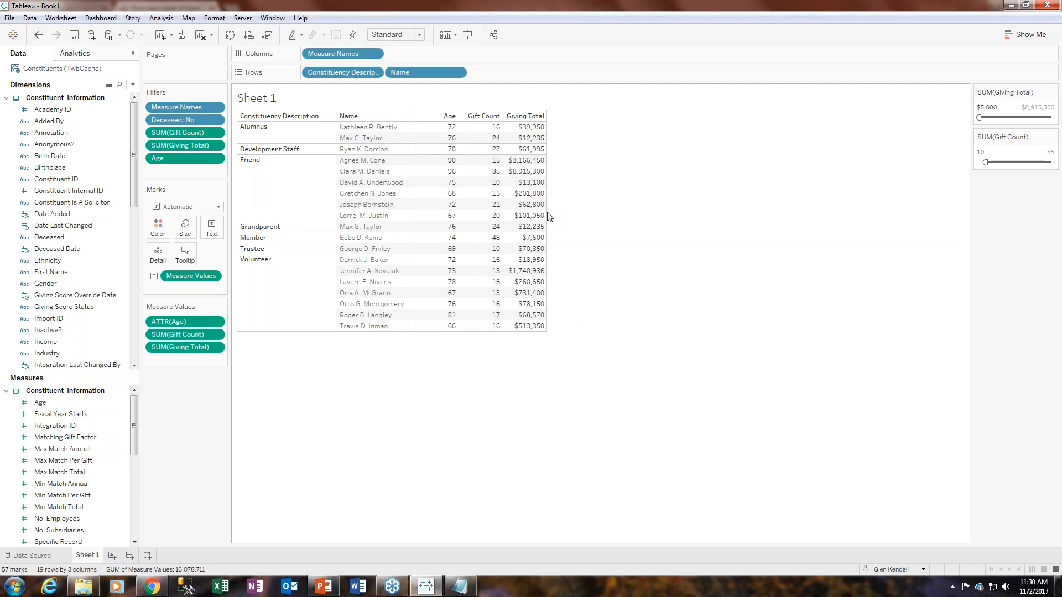
Widen the Age, Gift Count and Giving Total columns, and slightly widen the Constituency Description column.
drag(547, 216, 754, 207)
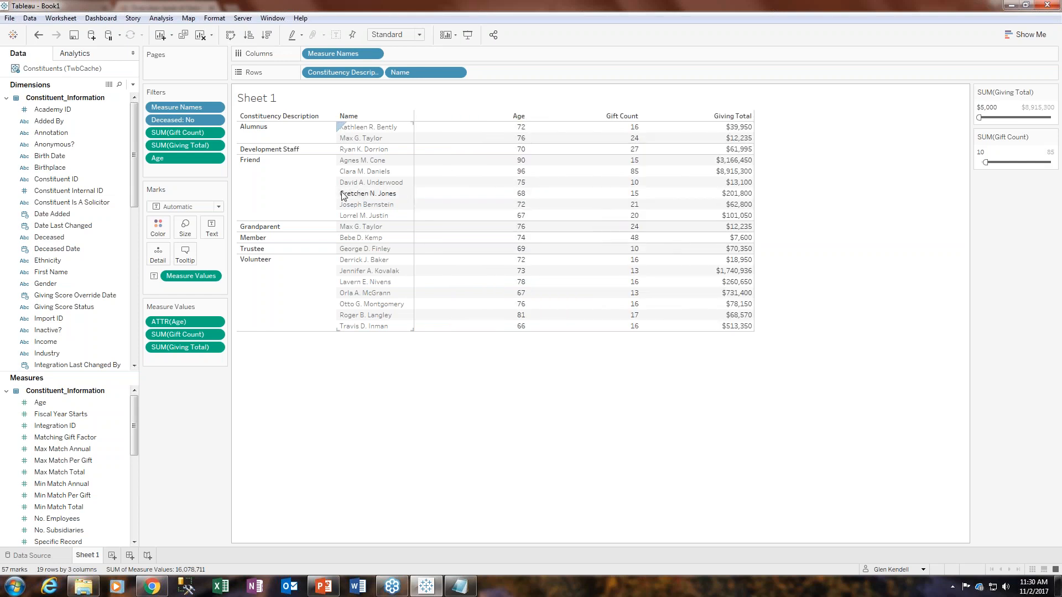
drag(338, 194, 345, 194)
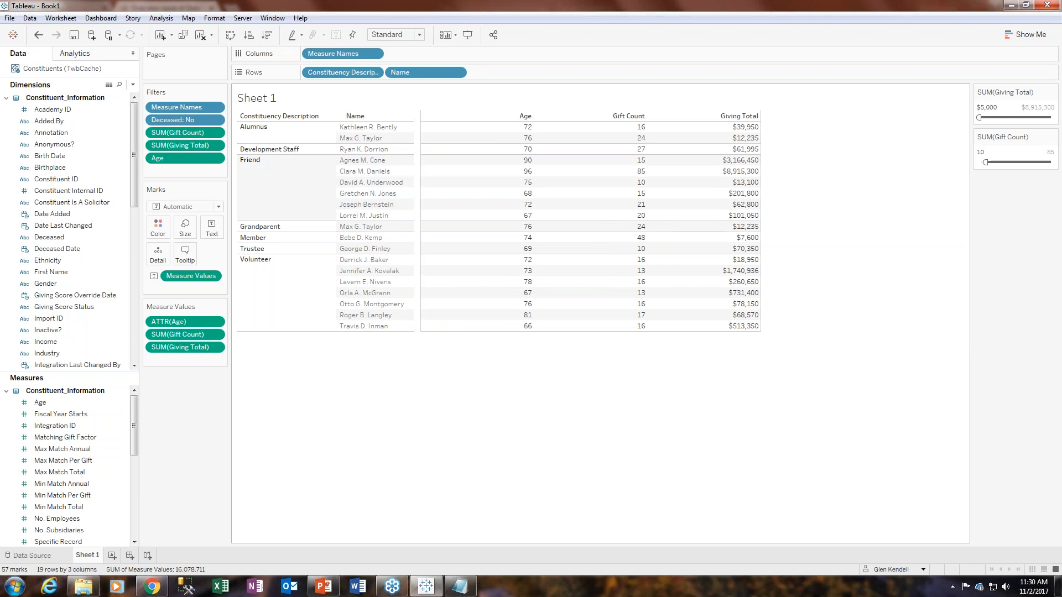
Set the font size of the whole worksheet to 12 pt.
right_click(483, 182)
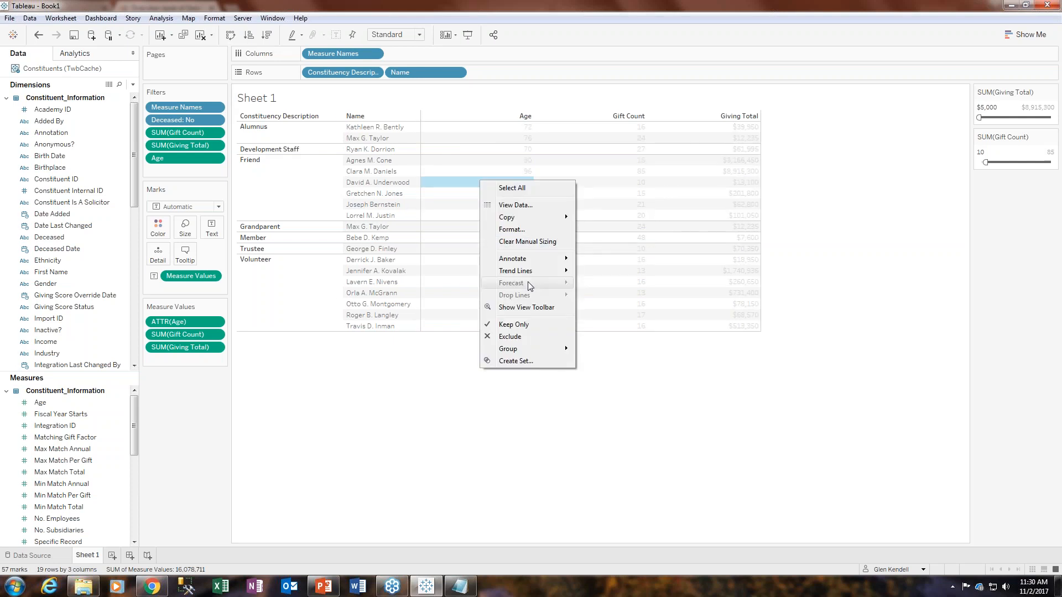
click(512, 229)
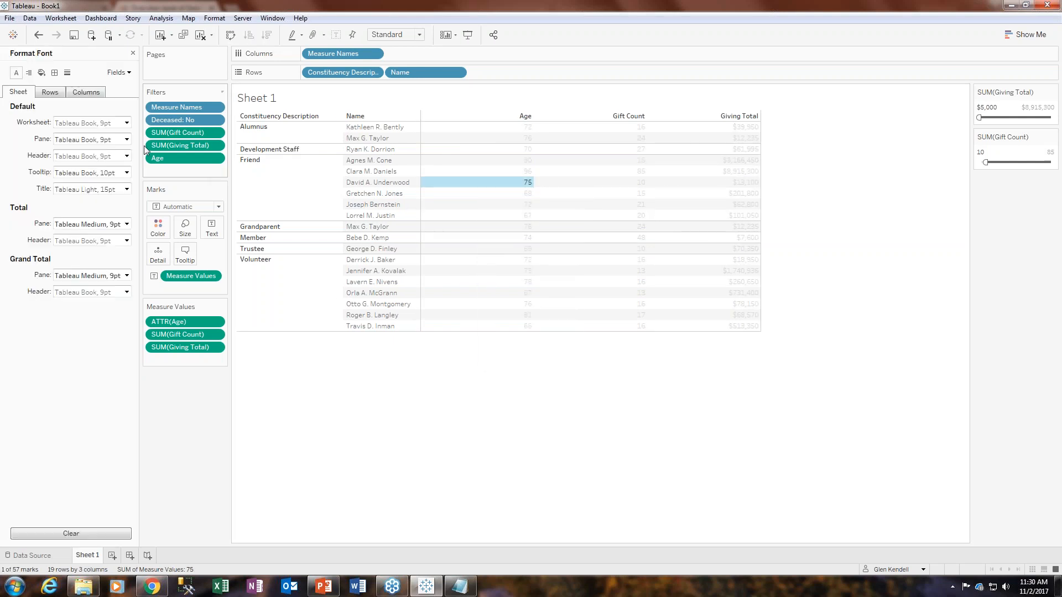
click(127, 123)
click(82, 154)
click(66, 207)
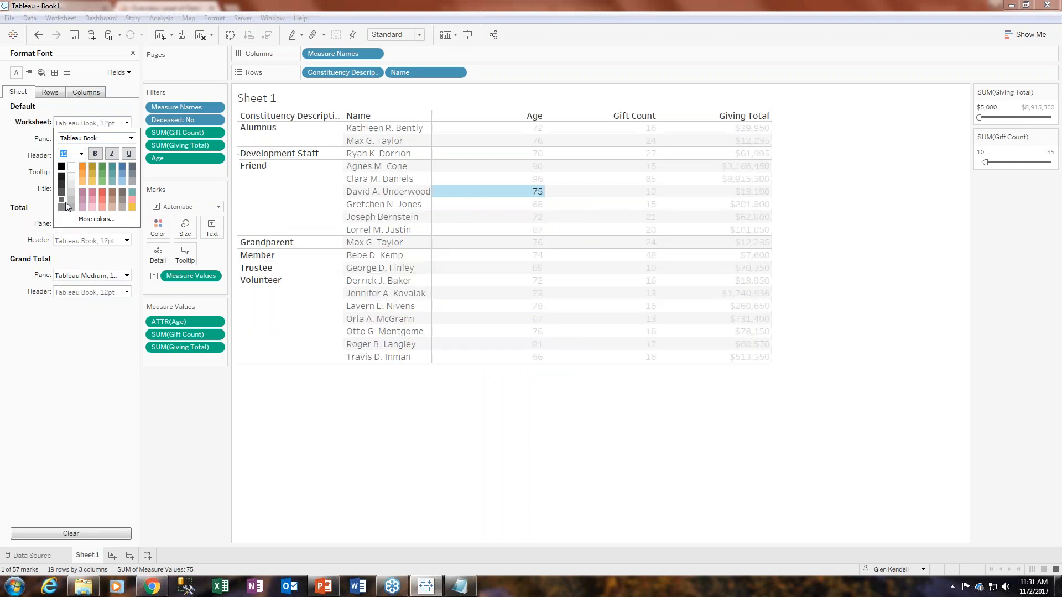
click(341, 416)
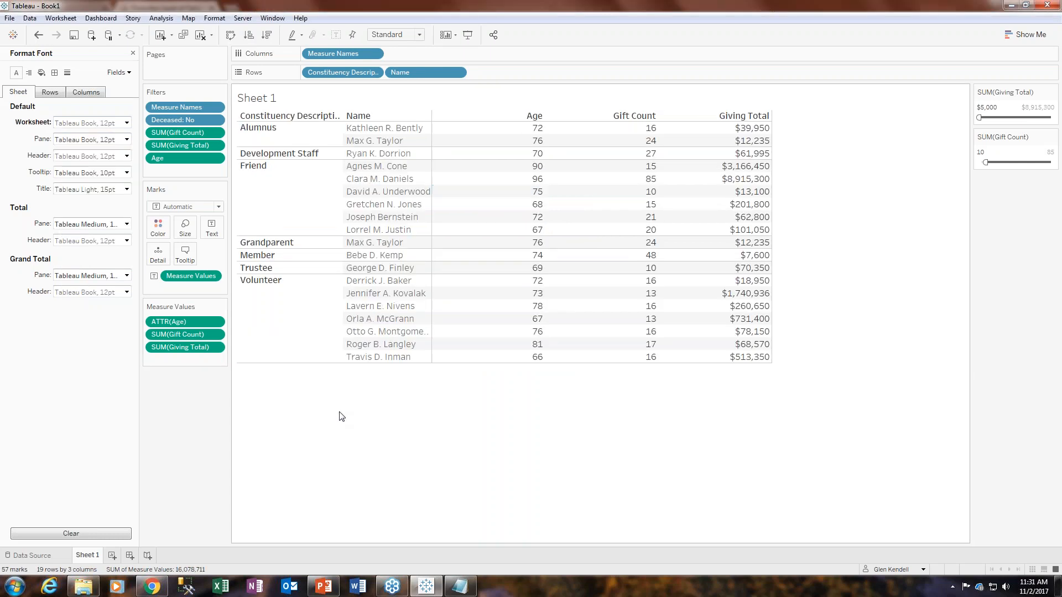
Shade the row banding of both the pane and the header in the same light green.
click(42, 74)
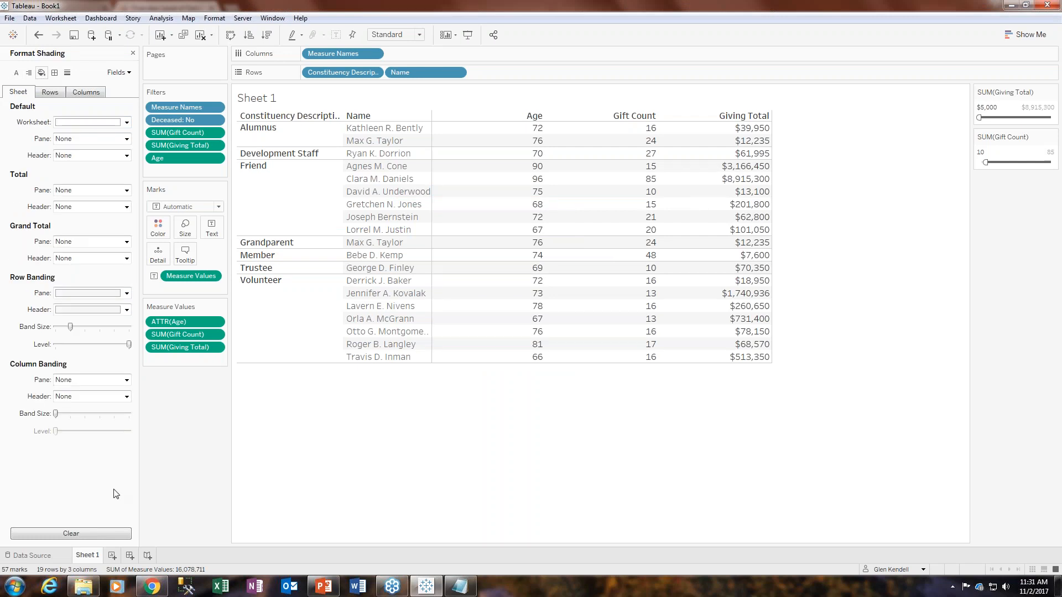
click(126, 294)
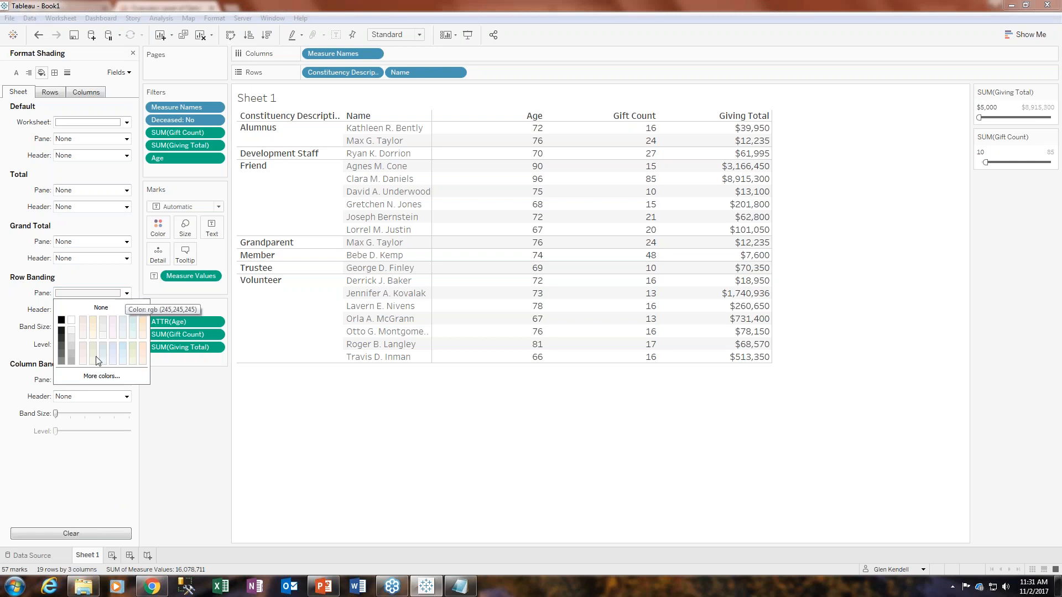
click(133, 364)
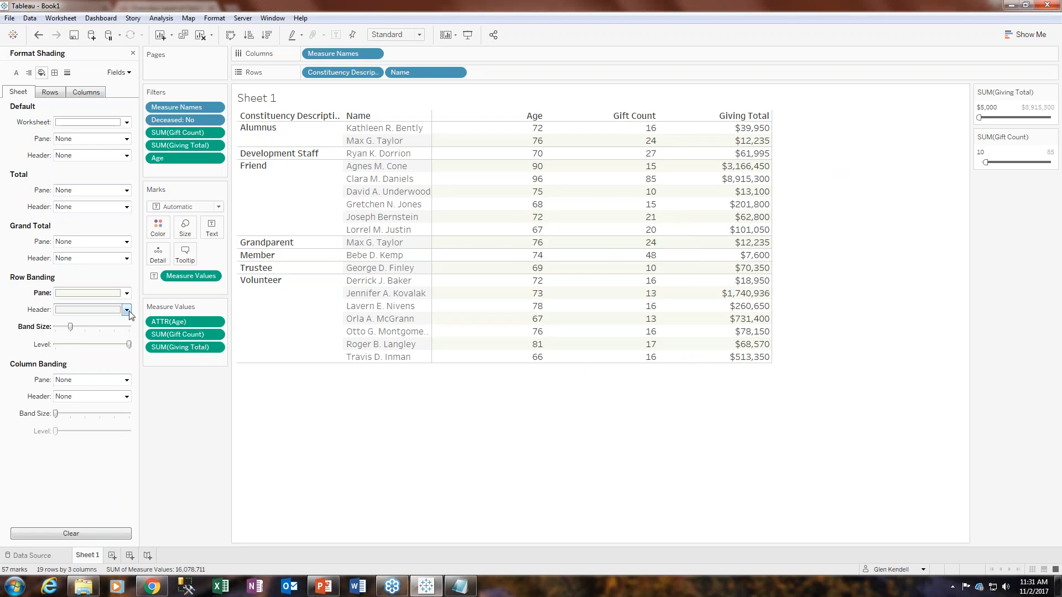
click(128, 309)
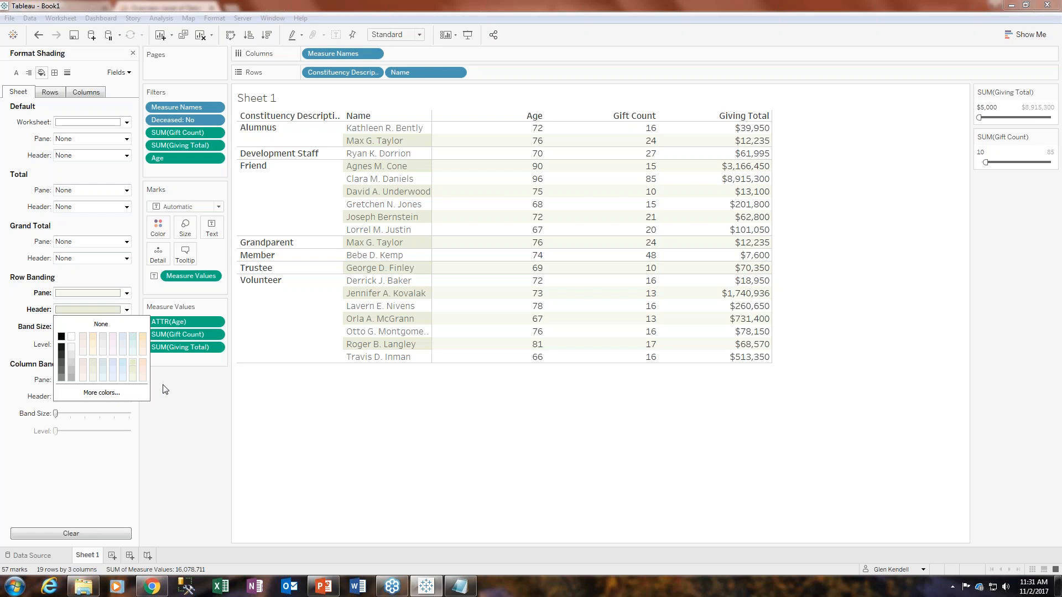
click(132, 366)
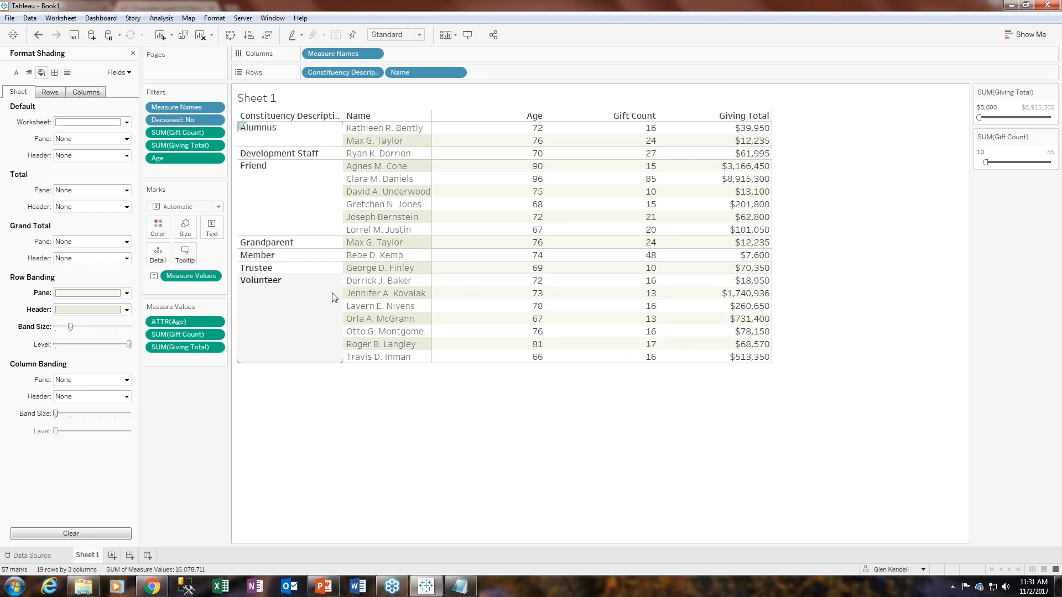
click(126, 310)
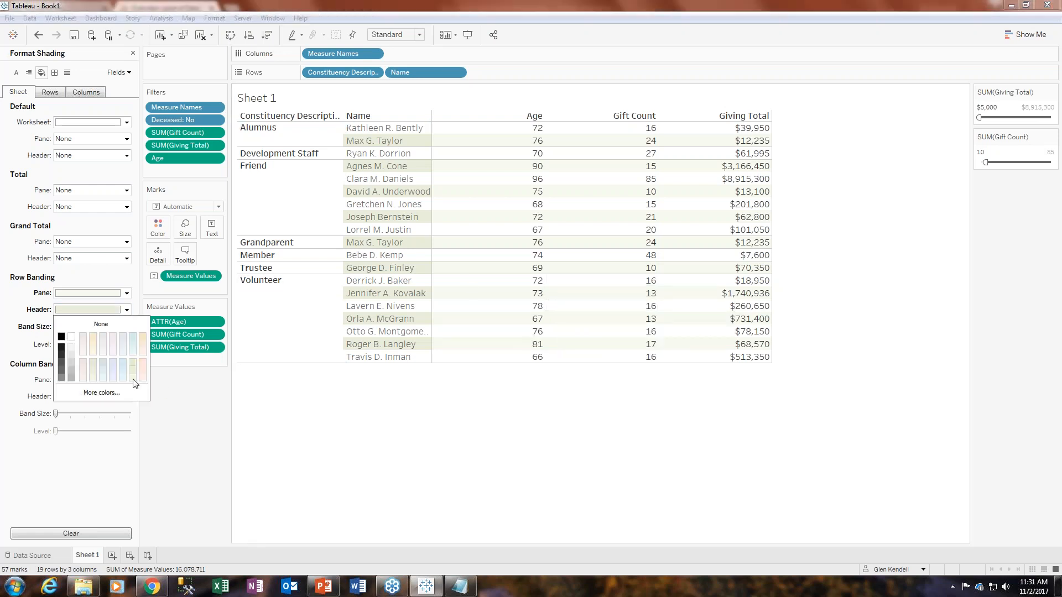
click(288, 398)
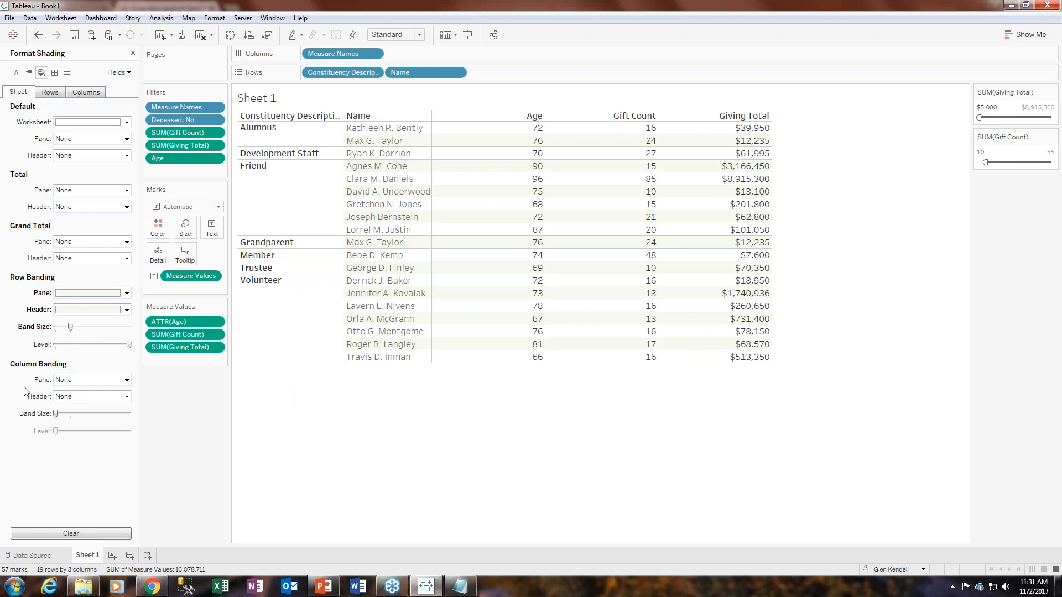
Try larger row band sizes up to the maximum and return the banding to alternating single rows.
click(87, 327)
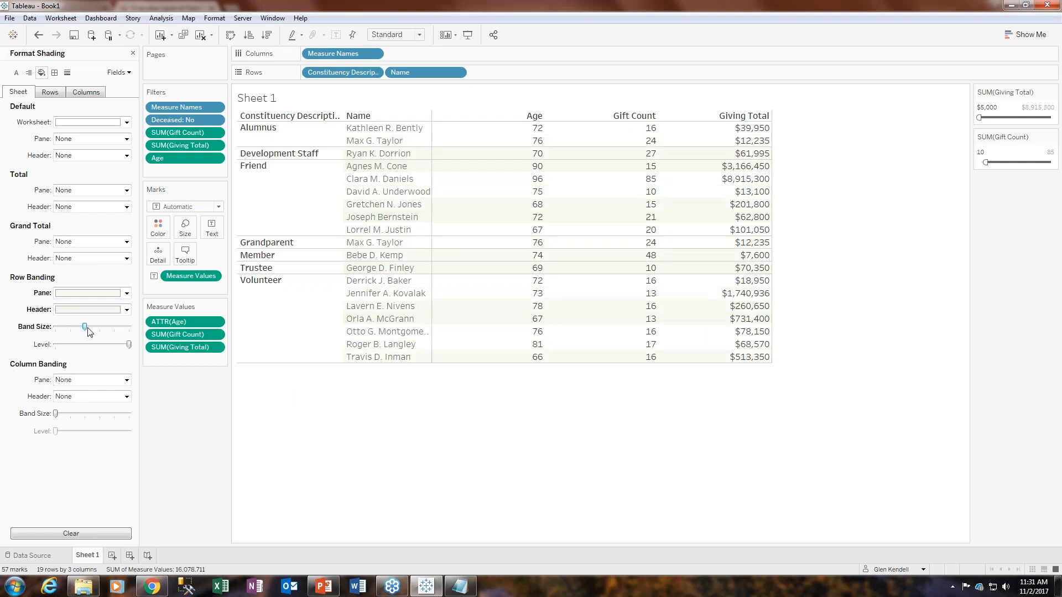
click(76, 328)
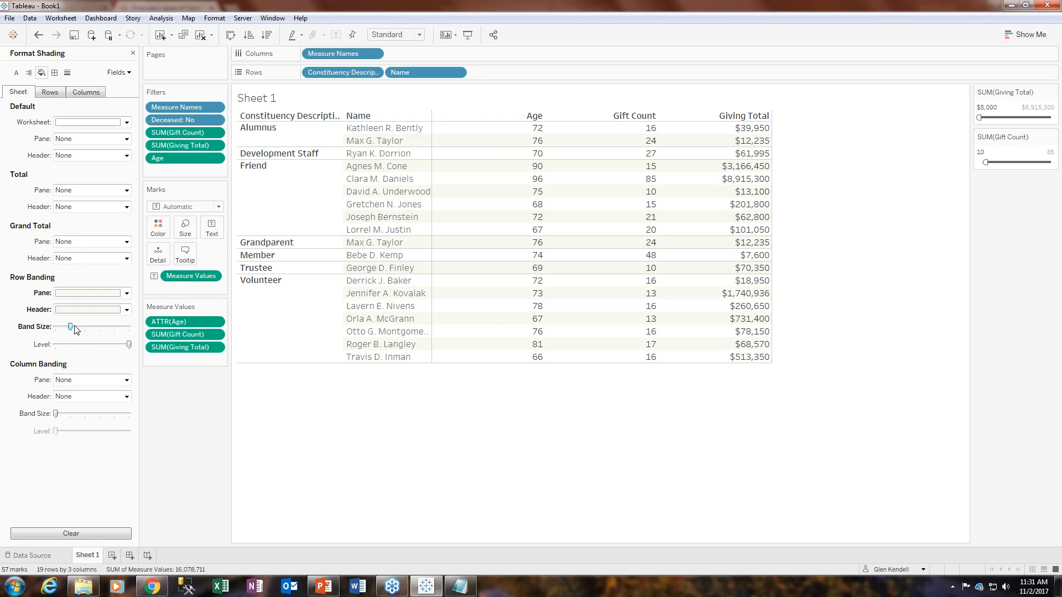
click(87, 329)
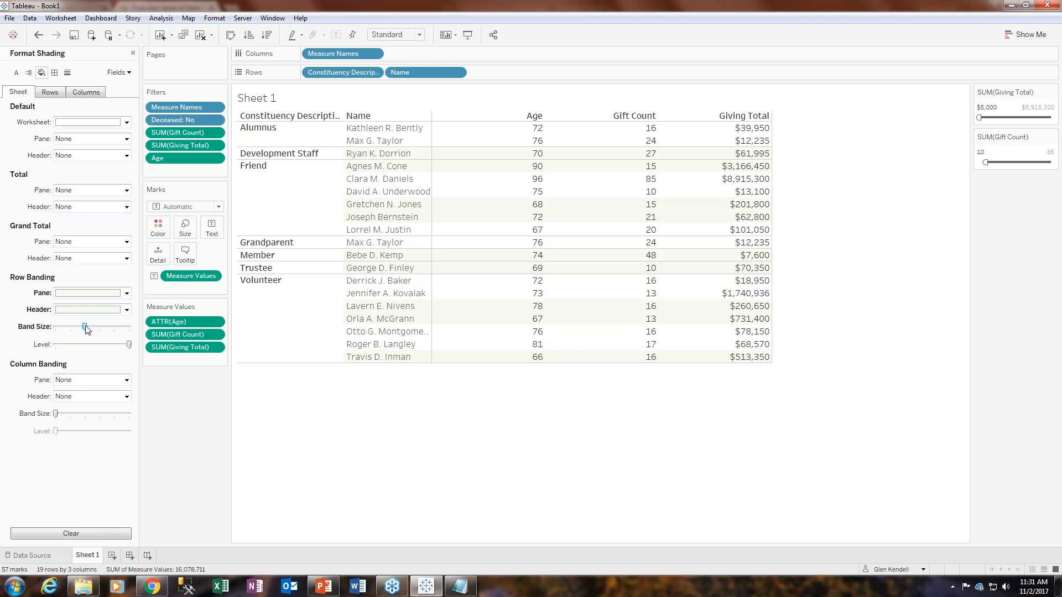
click(101, 329)
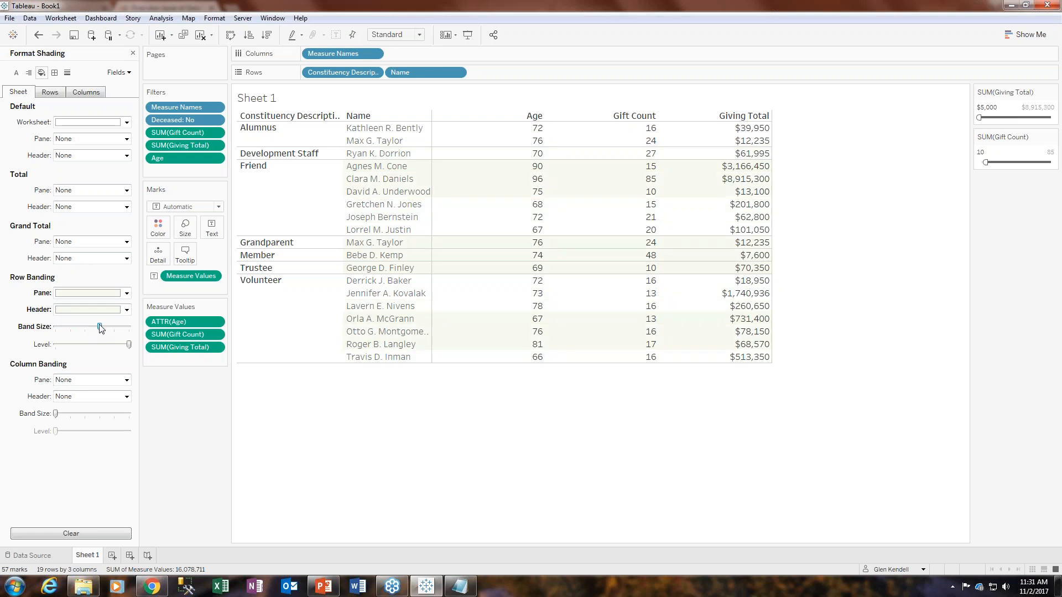
click(118, 327)
click(129, 329)
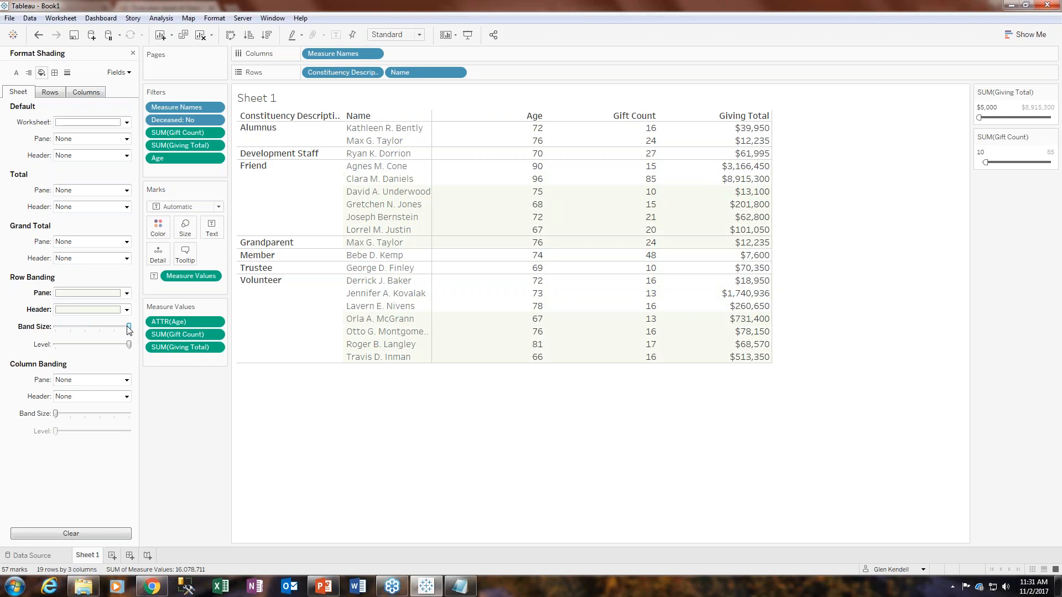
click(75, 329)
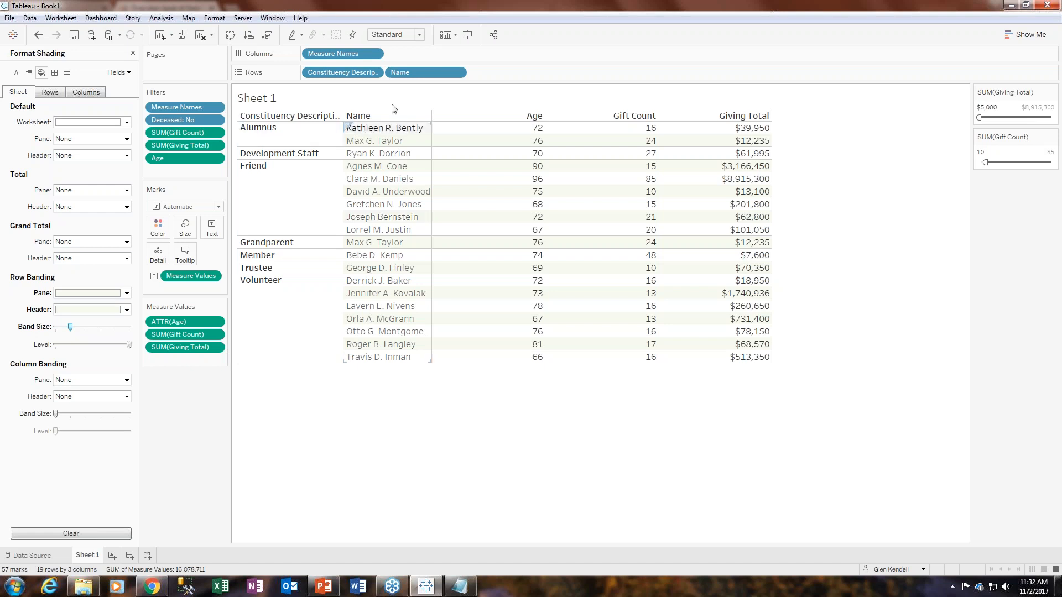
Shade the Constituency Description header cells light green.
click(373, 72)
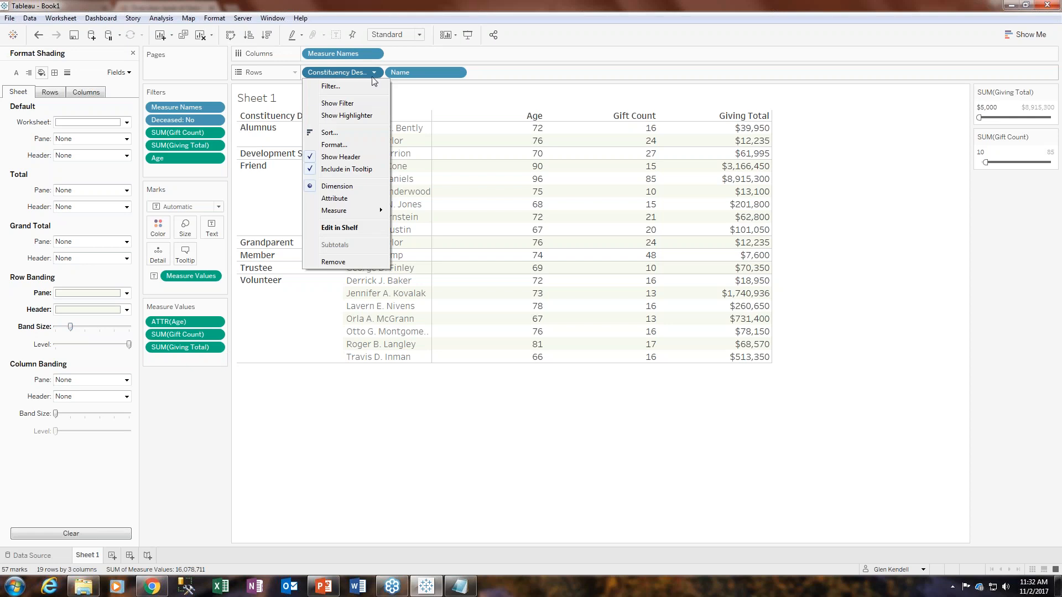
click(333, 145)
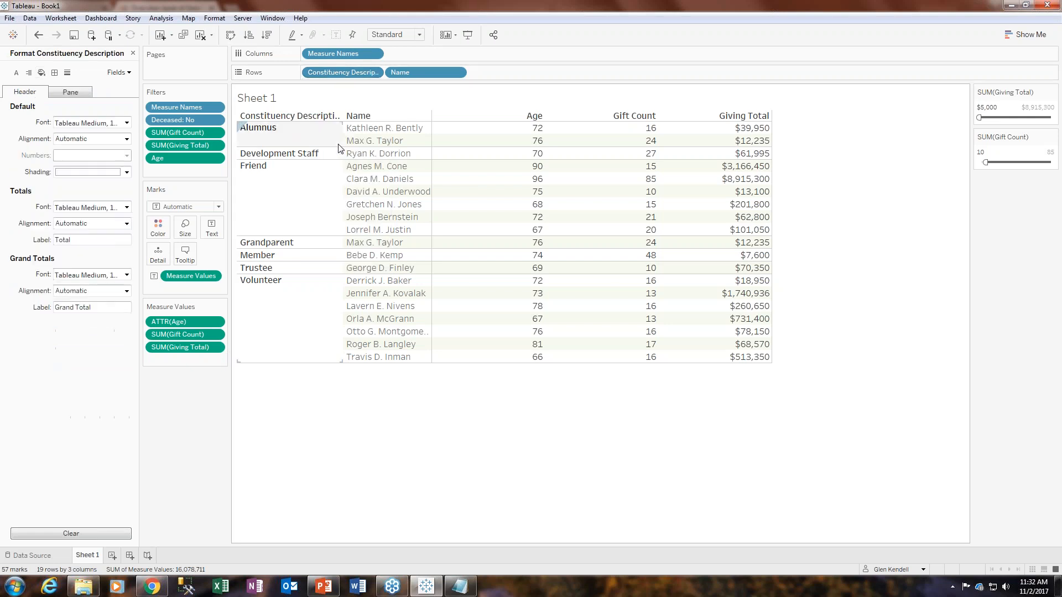
click(127, 172)
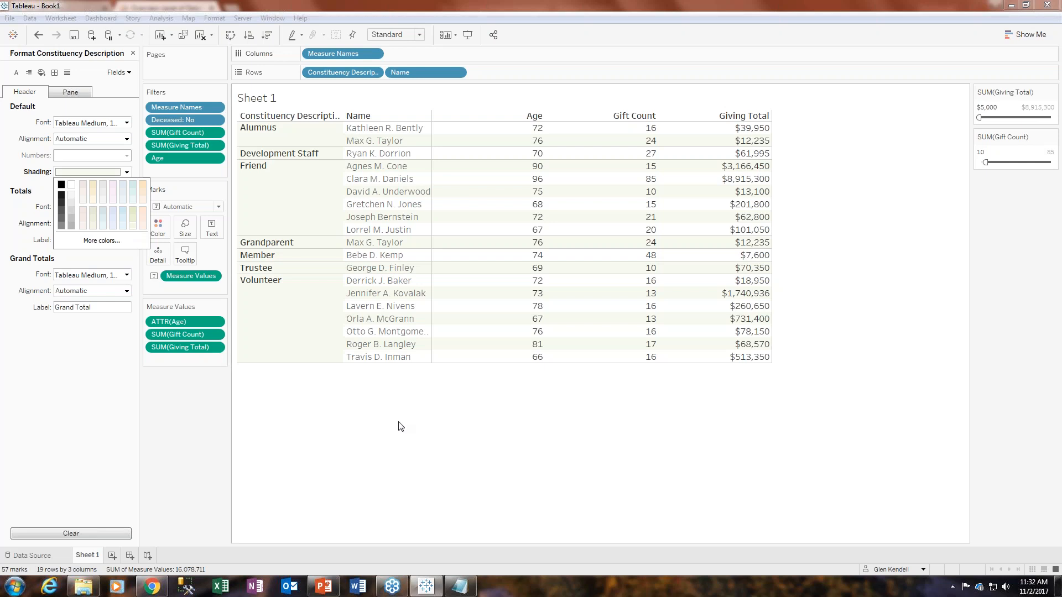
click(327, 451)
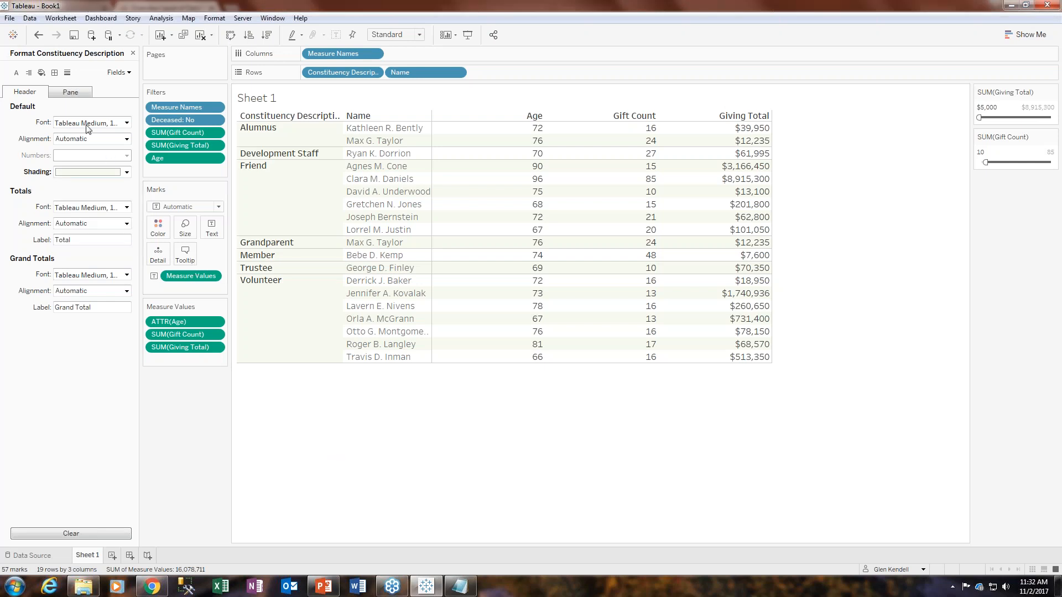
Try a different row band size again and undo the shading of the Constituency Description header.
click(69, 94)
click(41, 73)
click(85, 327)
drag(86, 329, 70, 328)
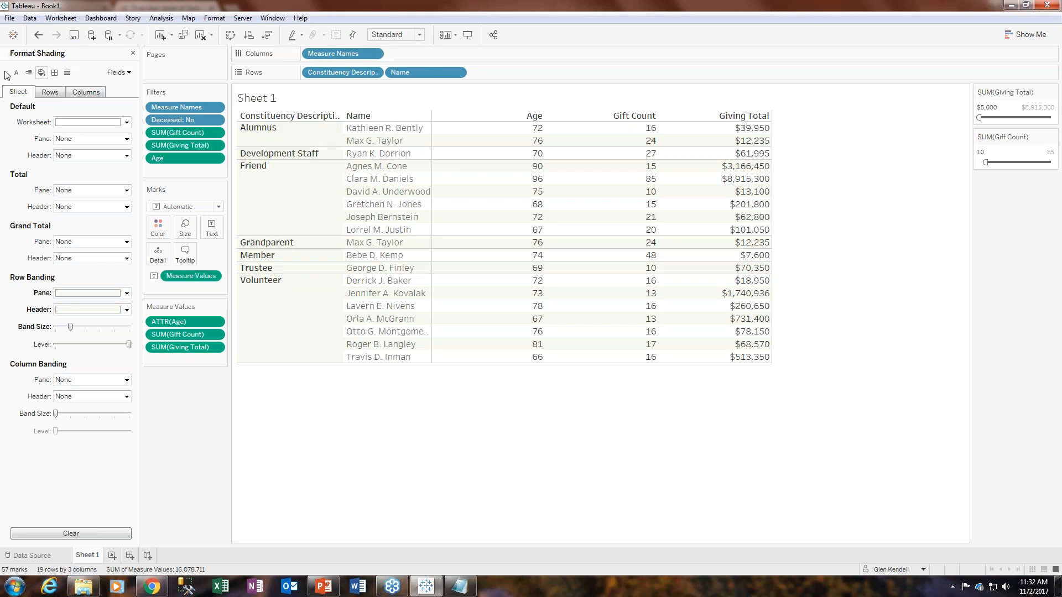
click(37, 37)
click(37, 36)
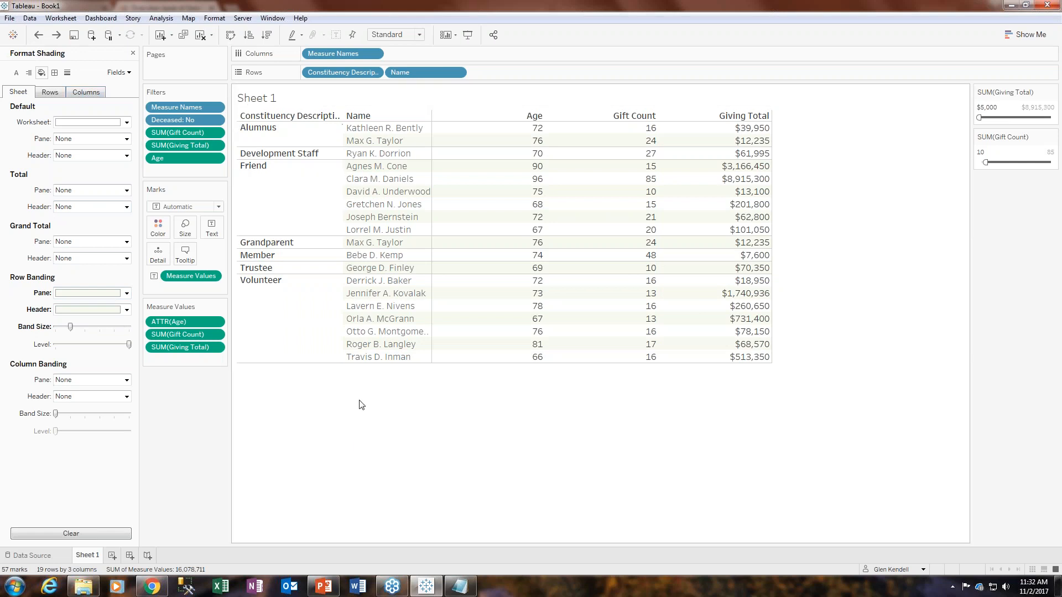
Rename the worksheet as Planned Giving Prospect Report.
right_click(95, 555)
click(159, 449)
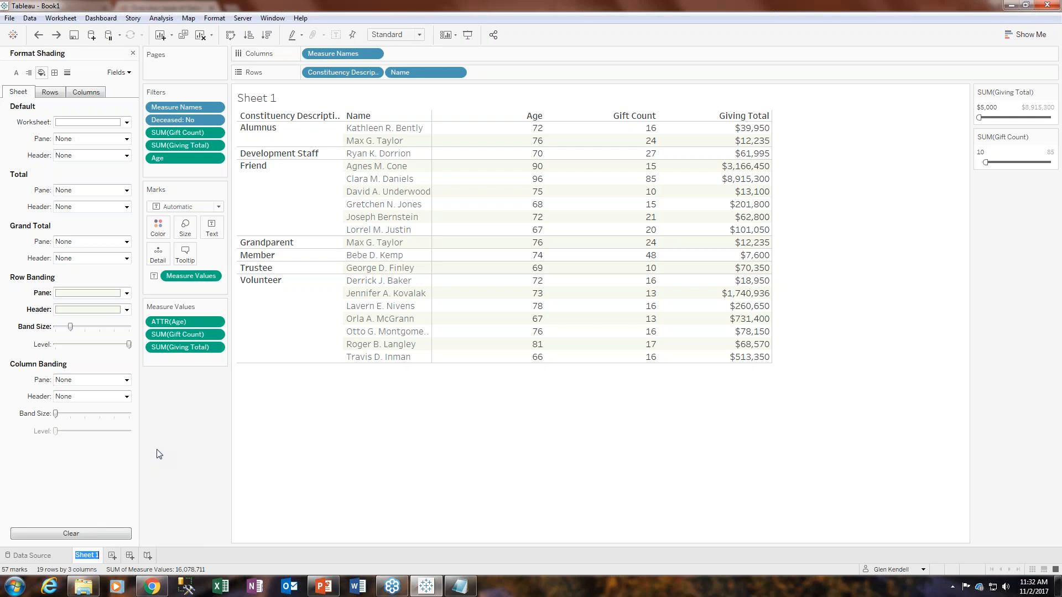
text(Planned )
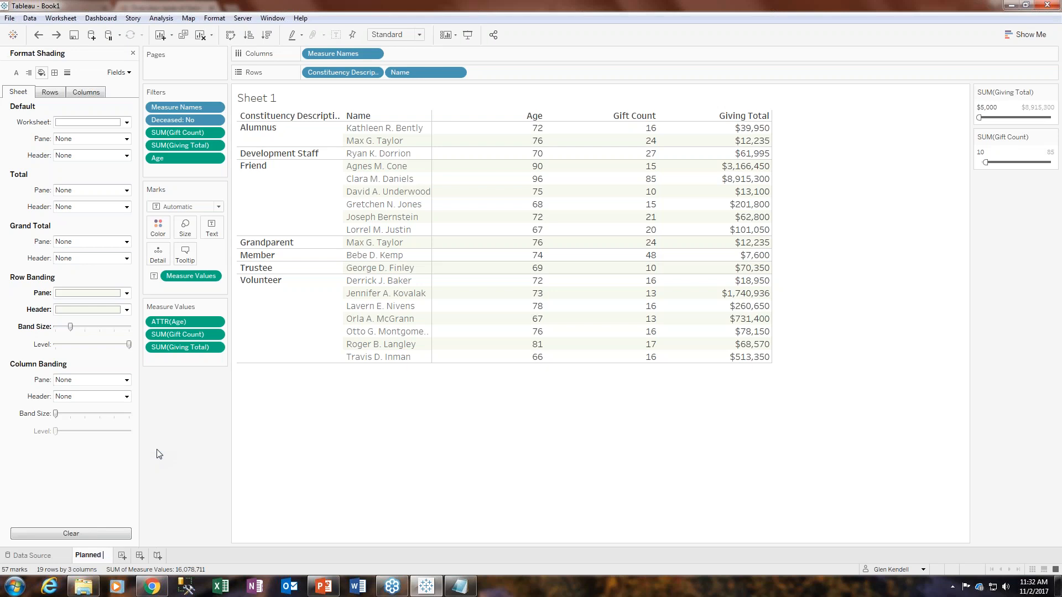
text(Giving Pro)
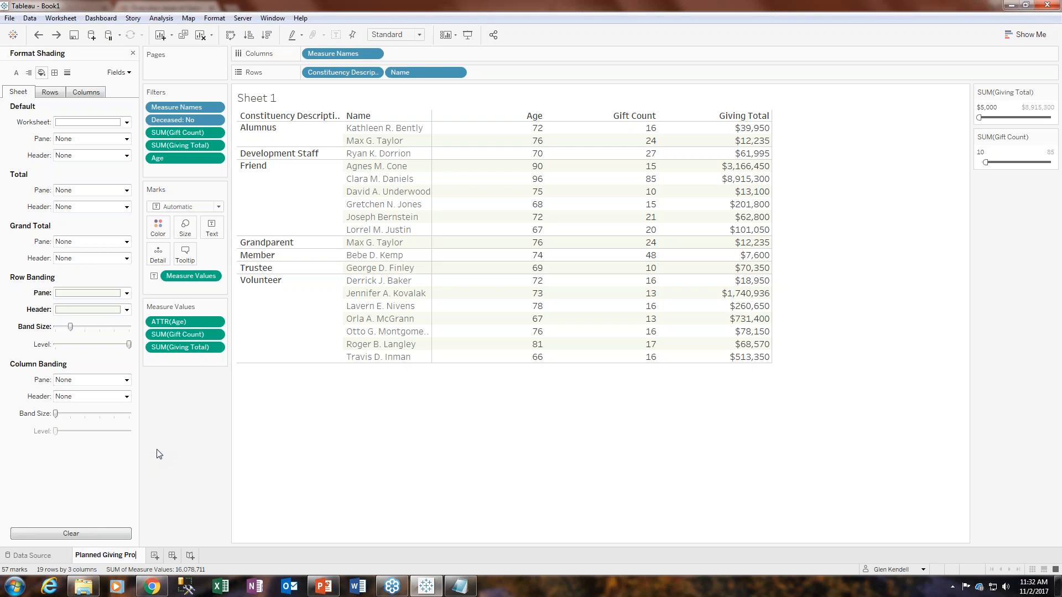
text(spect Report)
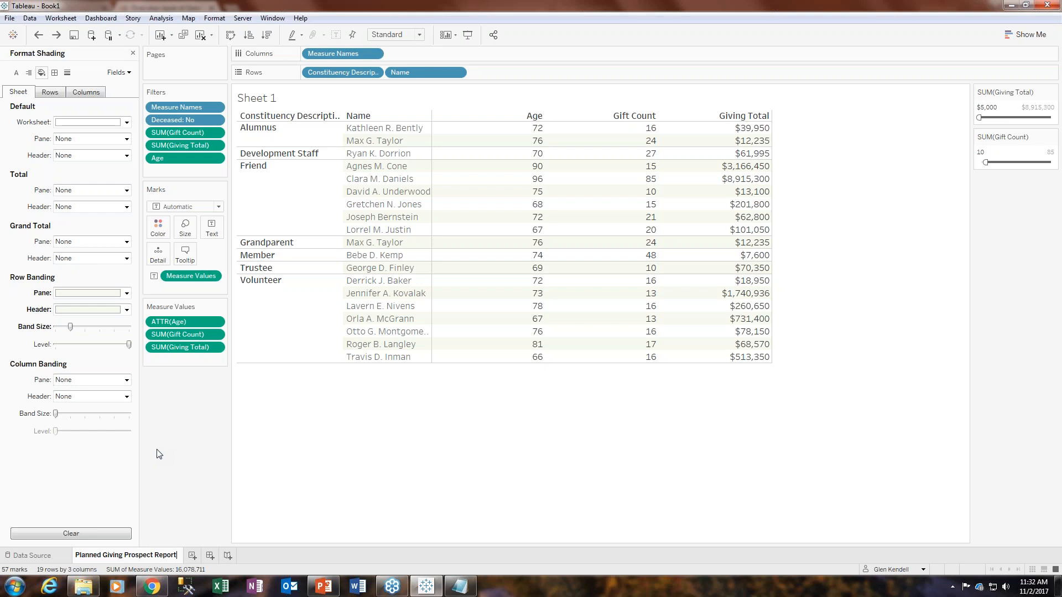
key(Return)
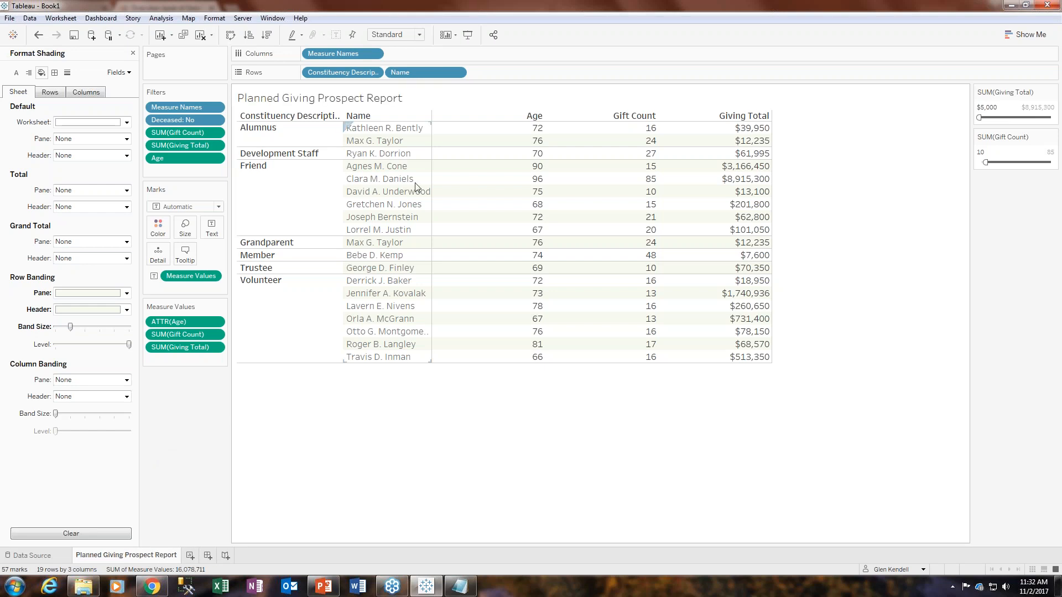
Format the sheet title as 24 pt, bold, orange and centered.
right_click(383, 97)
click(415, 103)
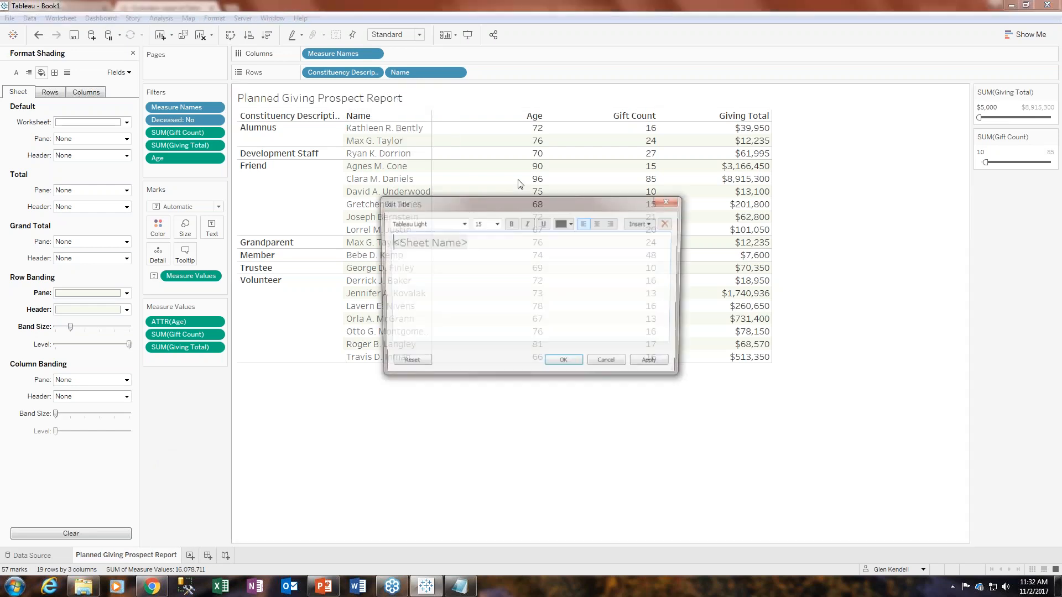
key(ctrl+a)
click(496, 224)
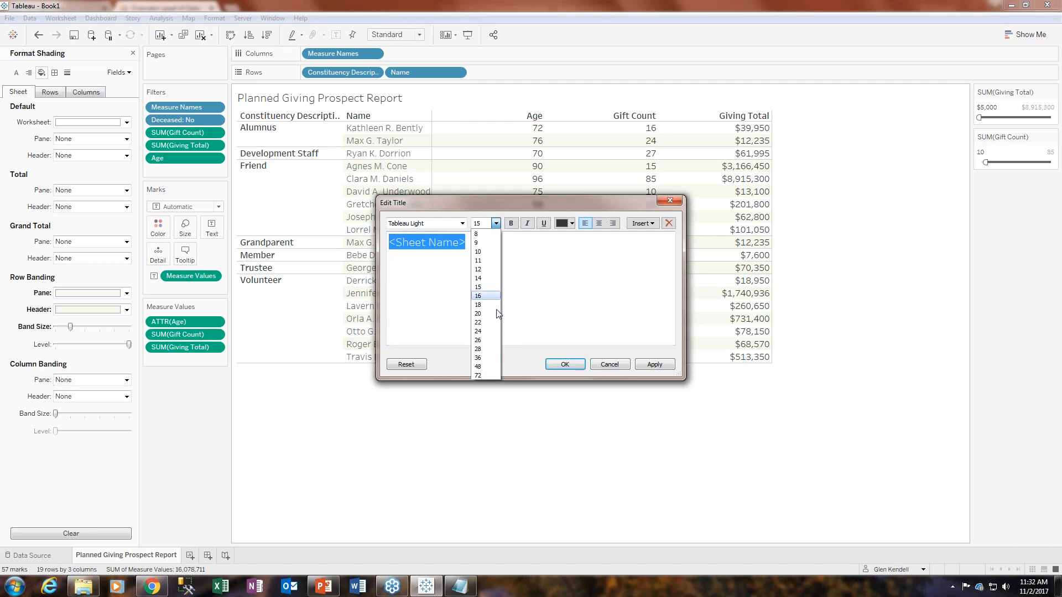
click(479, 331)
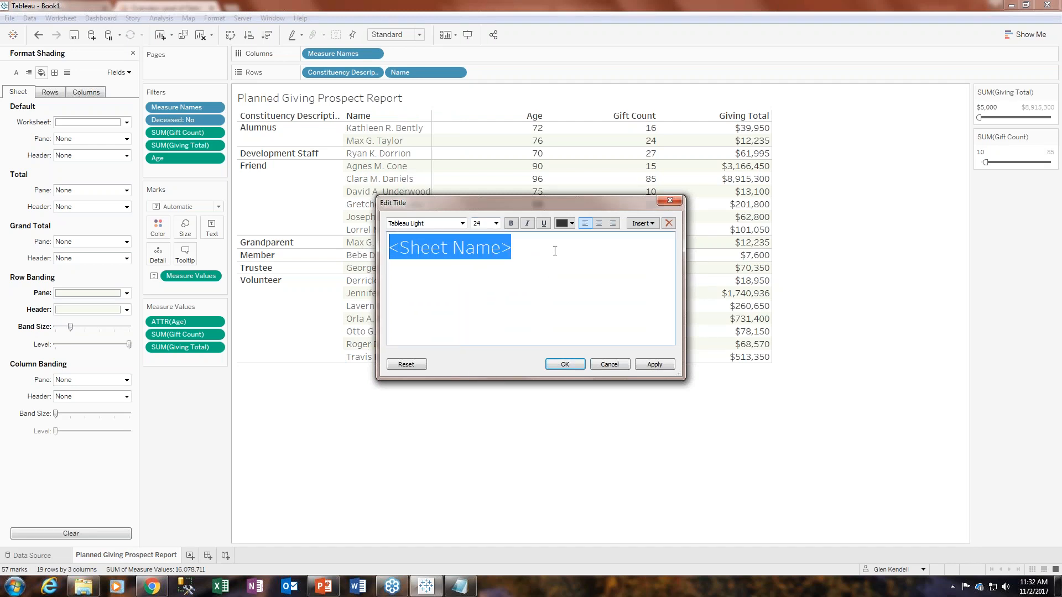
click(572, 223)
click(584, 235)
click(598, 224)
click(511, 224)
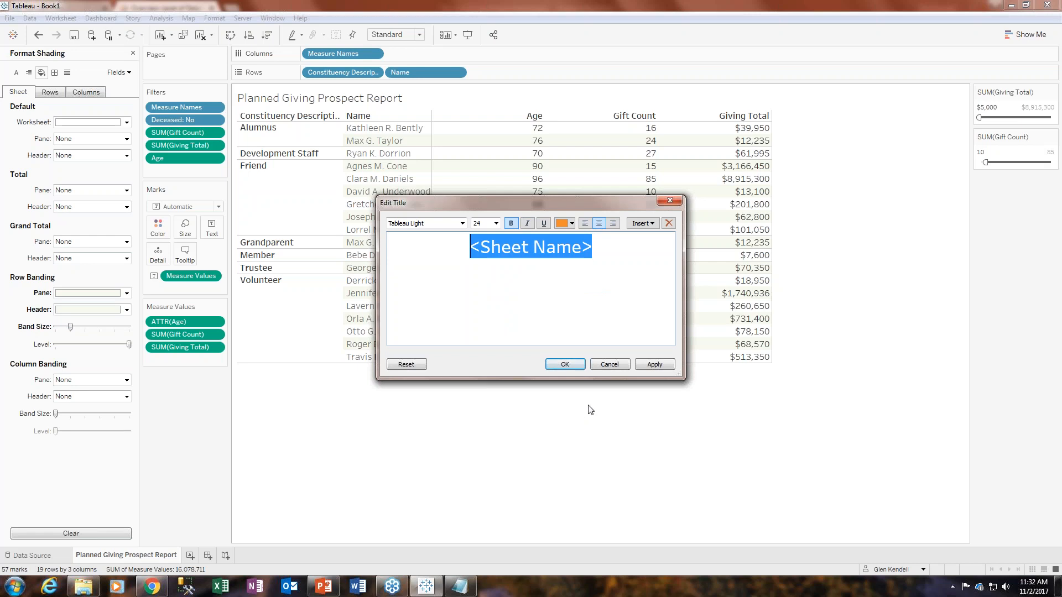
click(564, 365)
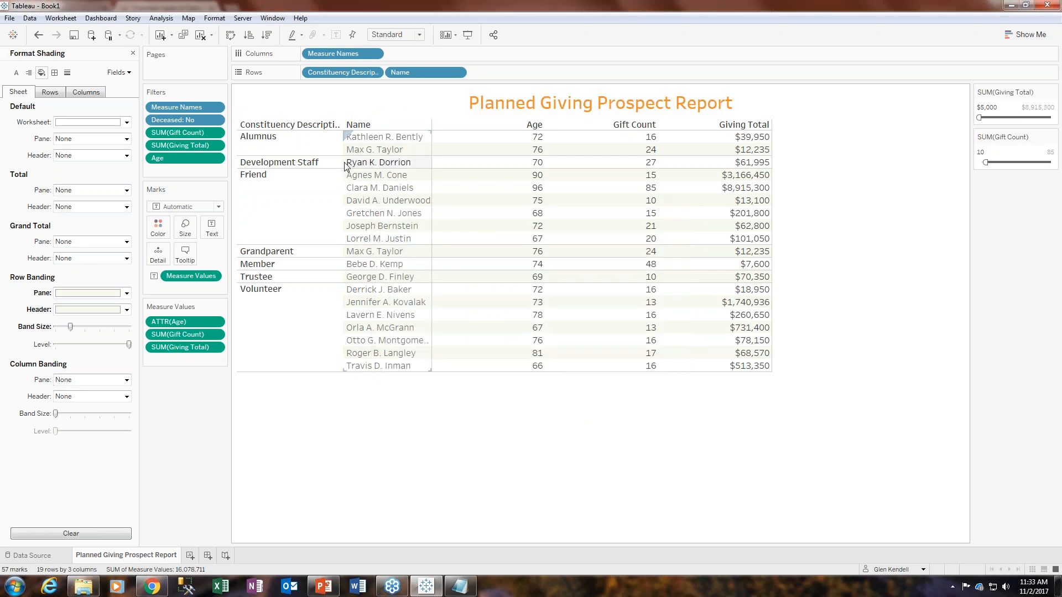
Widen the Constituency Description column to show its full heading and slightly narrow the Age, Gift Count and Giving Total columns.
mouse_move(342, 161)
mouse_down()
mouse_move(372, 158)
mouse_move(360, 161)
mouse_up()
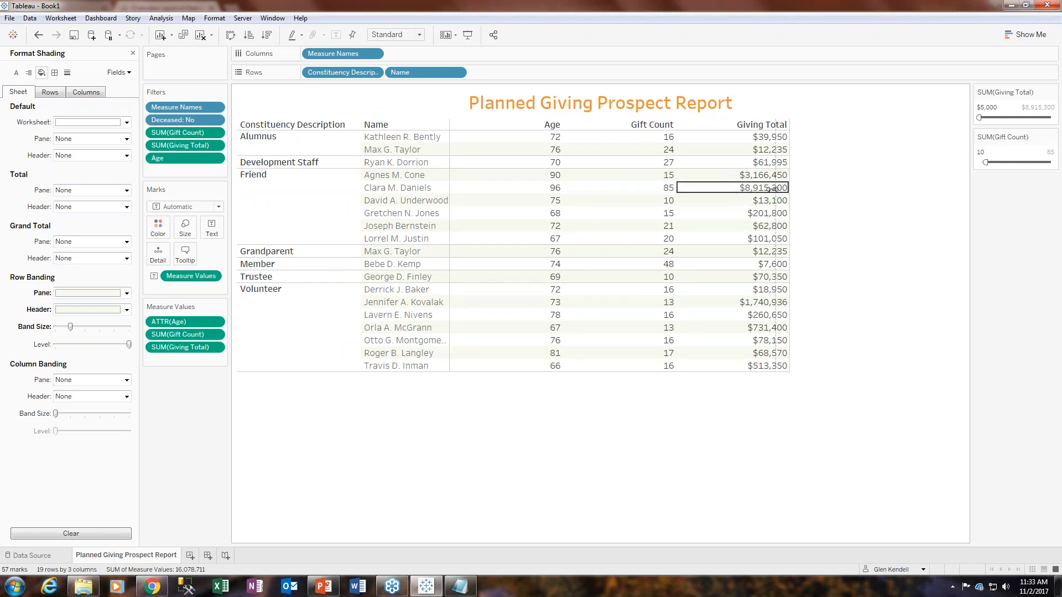
drag(789, 188, 784, 191)
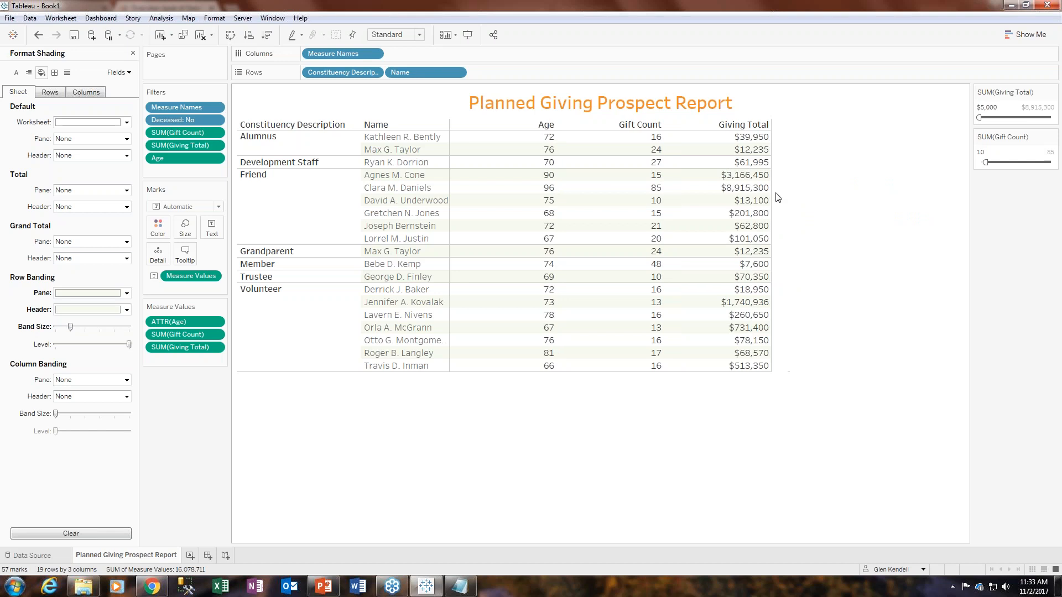
Close the shading format settings and sort the Name field in ascending order by the sum of Gift Count.
click(132, 53)
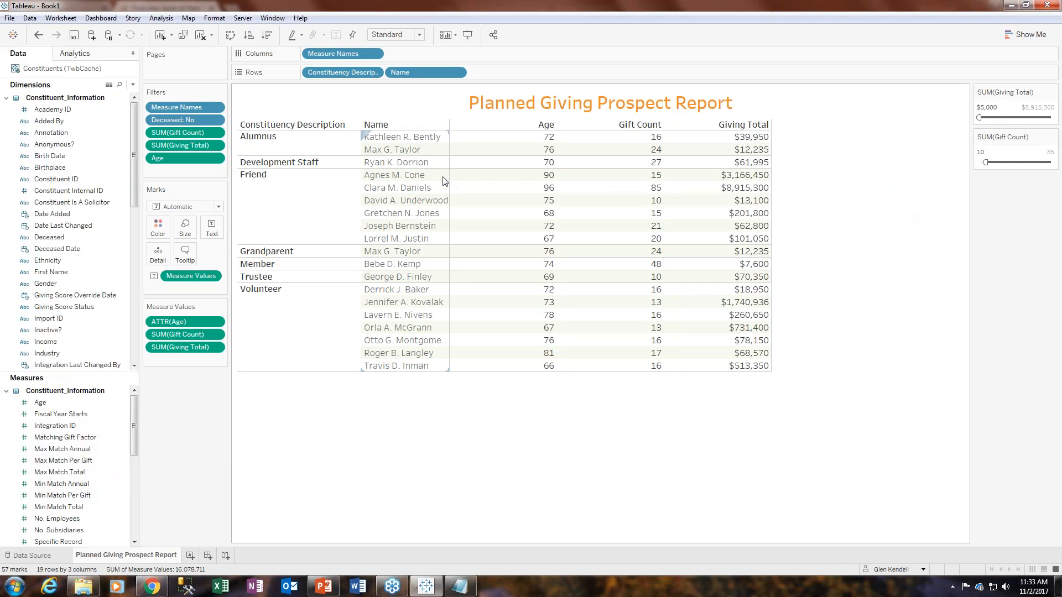
click(457, 73)
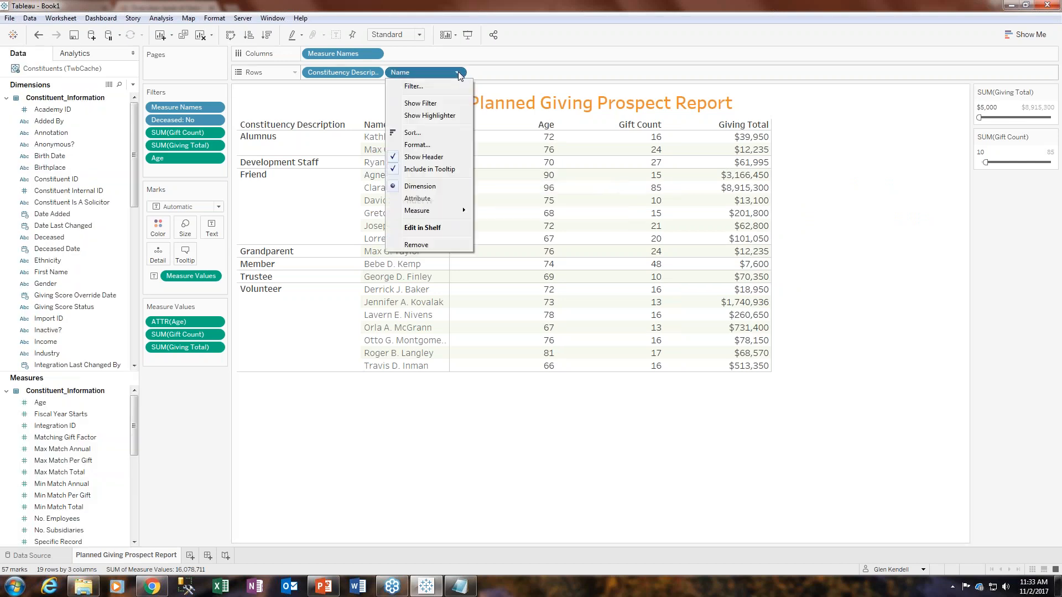
click(412, 132)
drag(414, 161, 241, 115)
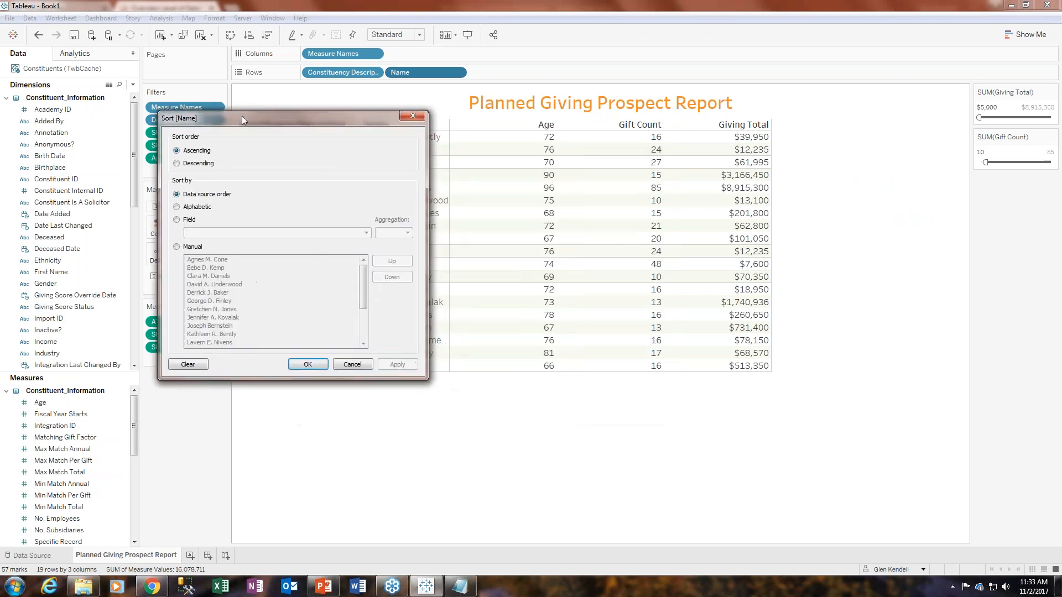
click(255, 216)
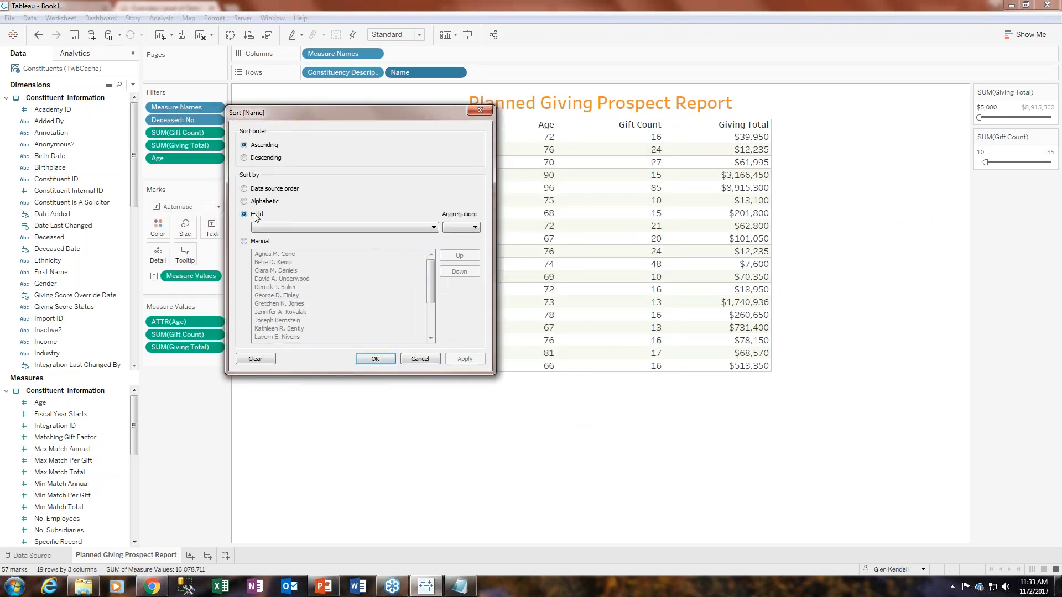
click(285, 227)
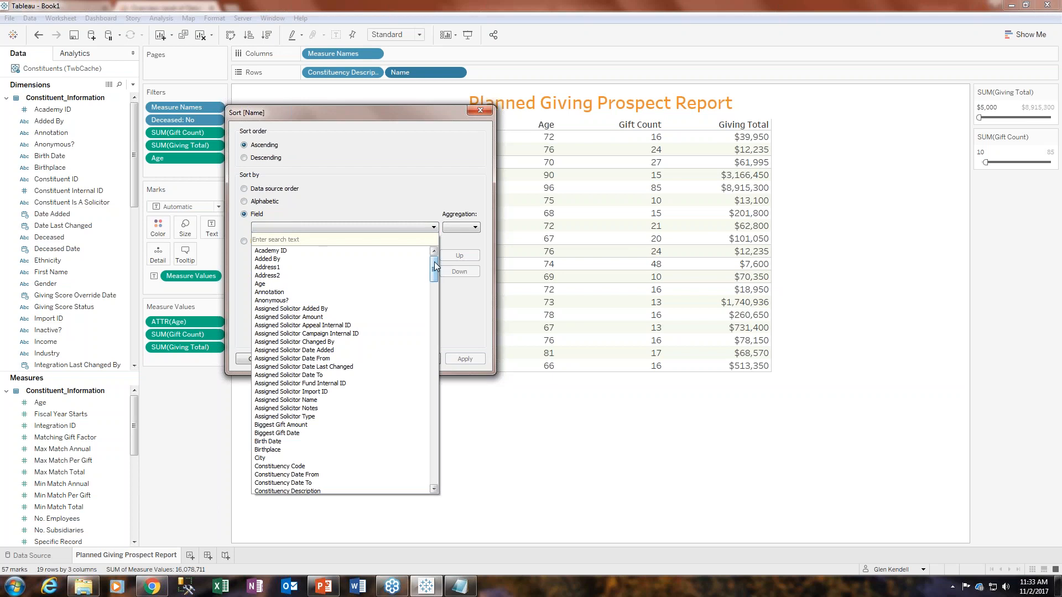
drag(434, 265, 432, 313)
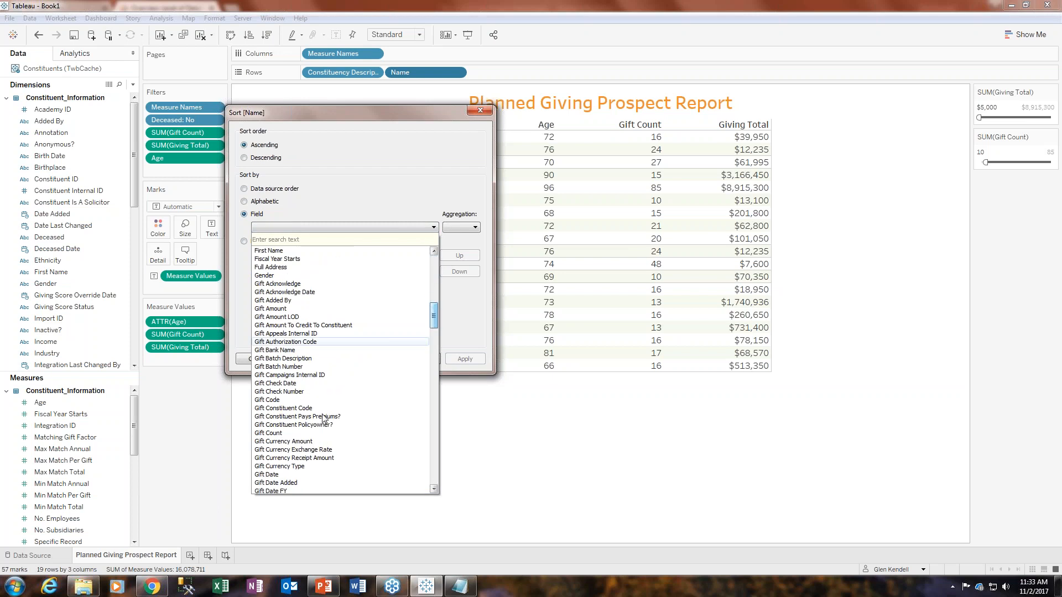
click(313, 433)
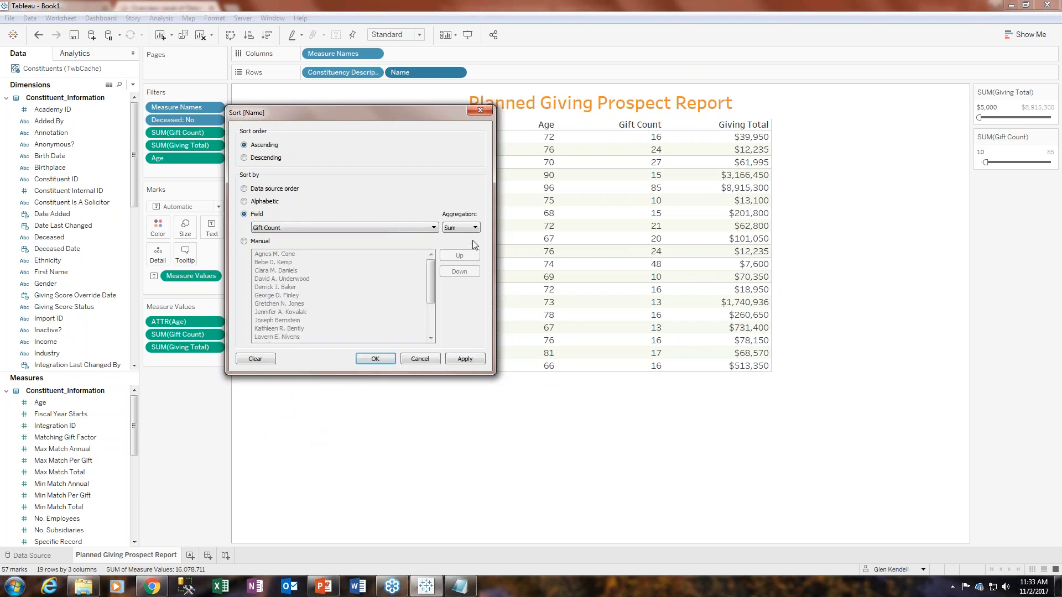
click(464, 359)
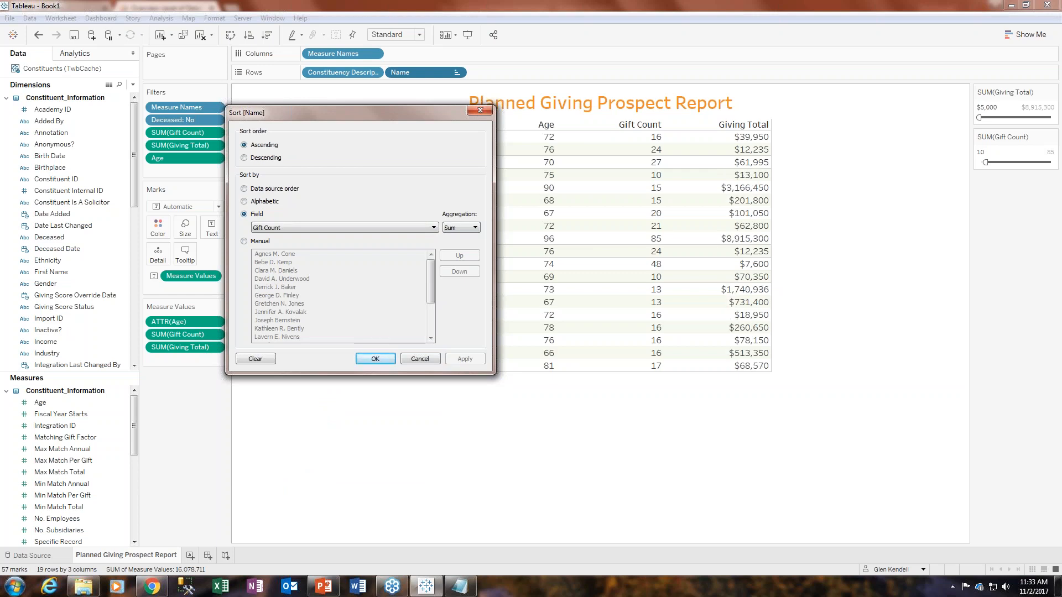
click(375, 359)
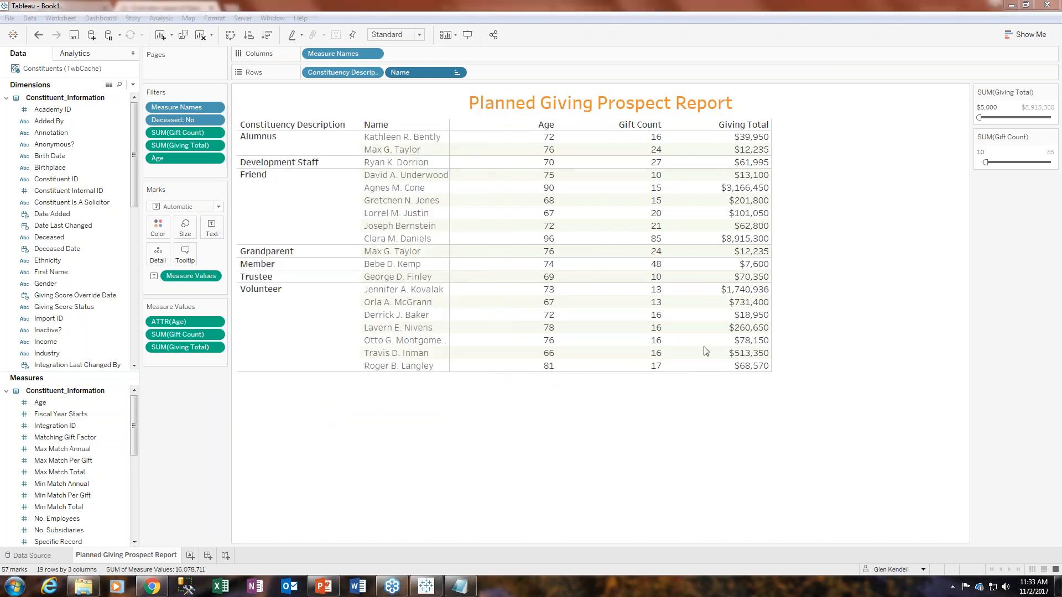
click(260, 295)
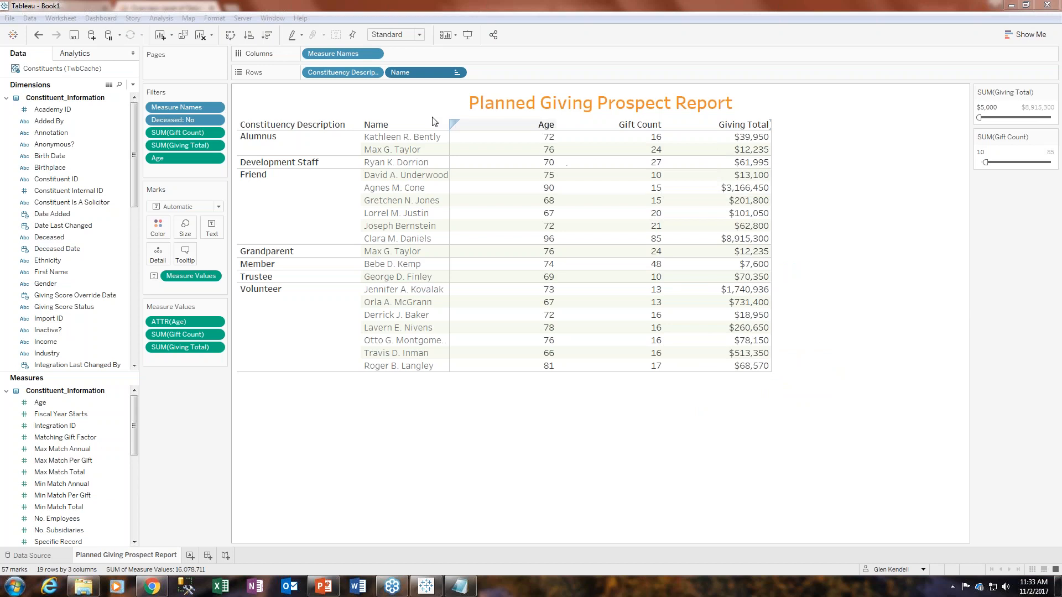
Change the Name field's sort by Gift Count to descending order.
click(456, 73)
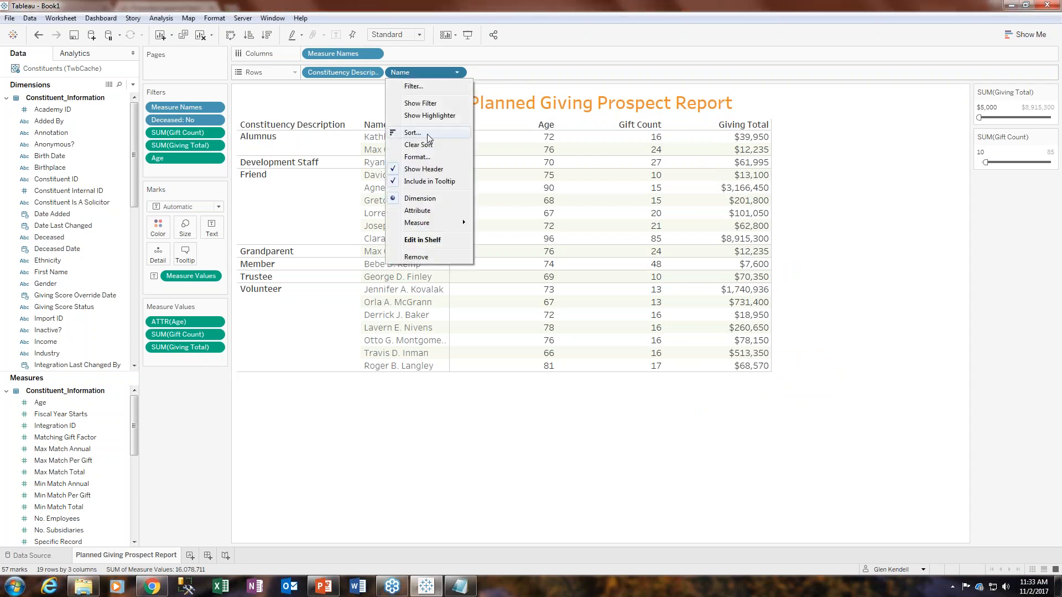
click(429, 134)
click(435, 205)
click(541, 409)
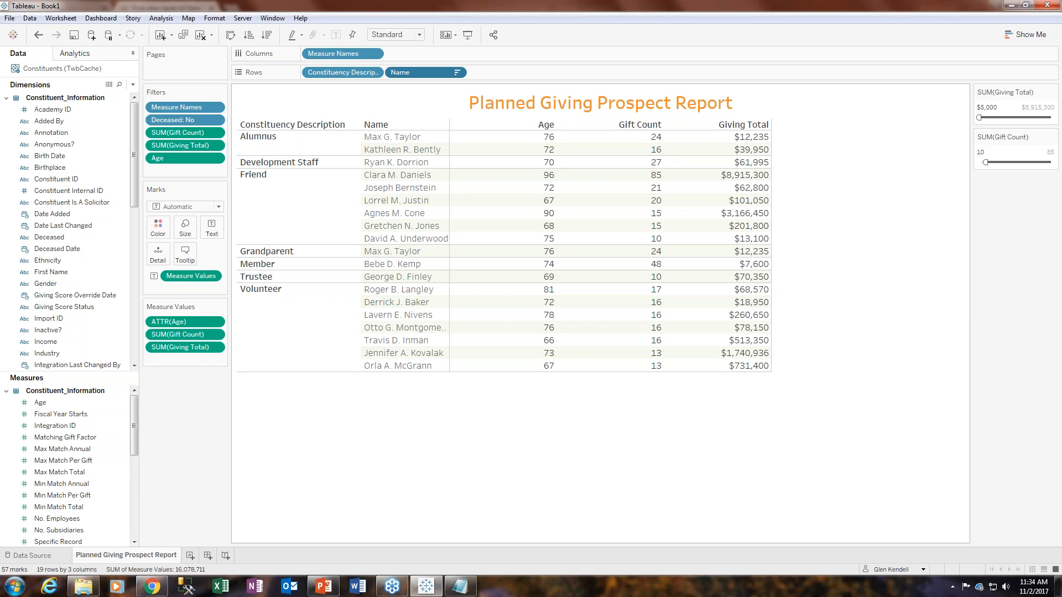
Display the Age filter control beside the report and set the minimum age of its range to 30.
click(215, 159)
click(181, 188)
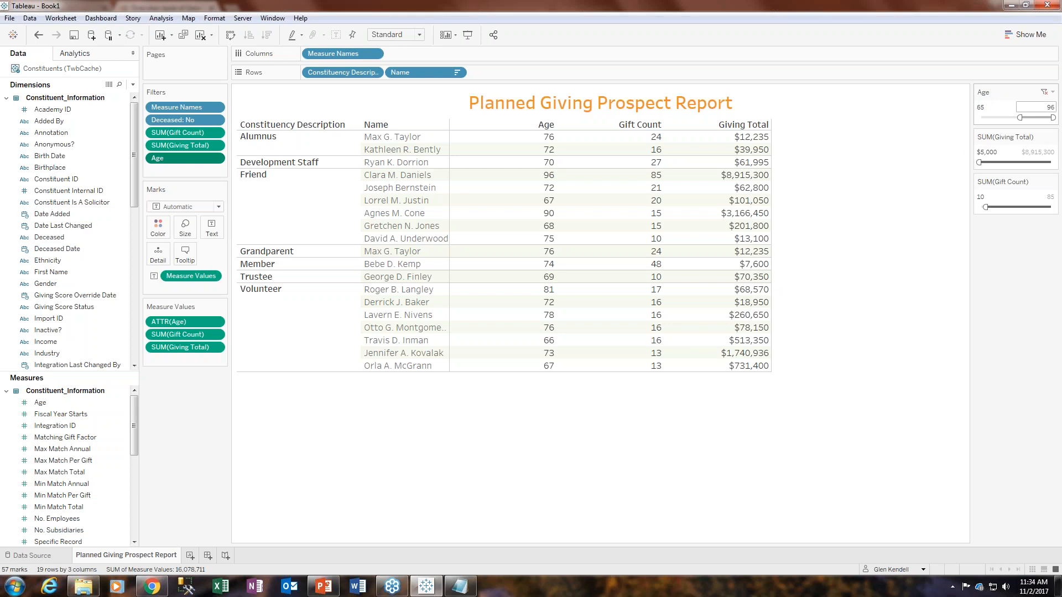
click(215, 159)
click(206, 175)
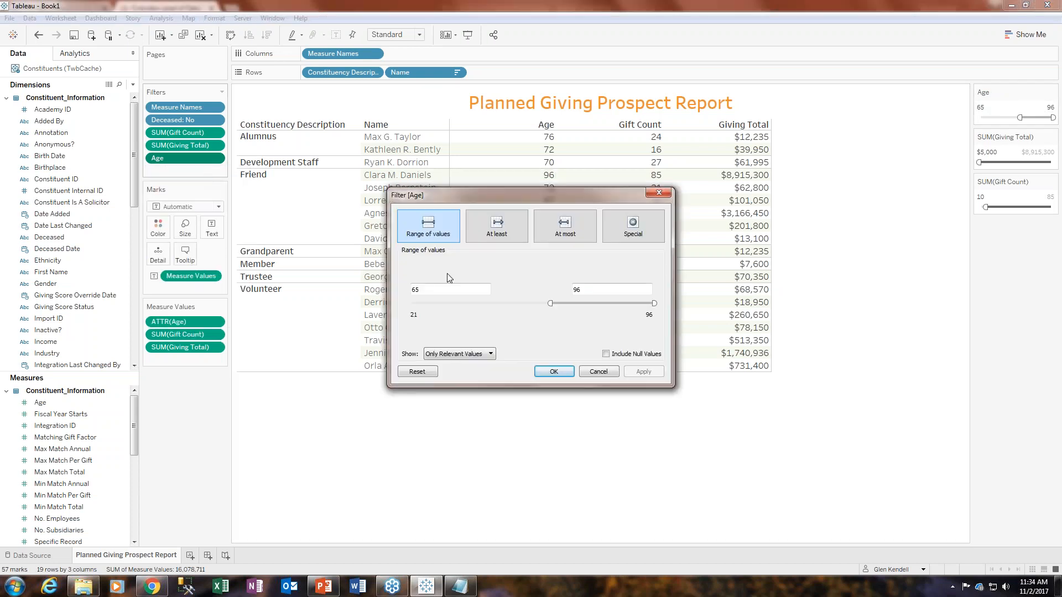
double_click(433, 286)
text(40)
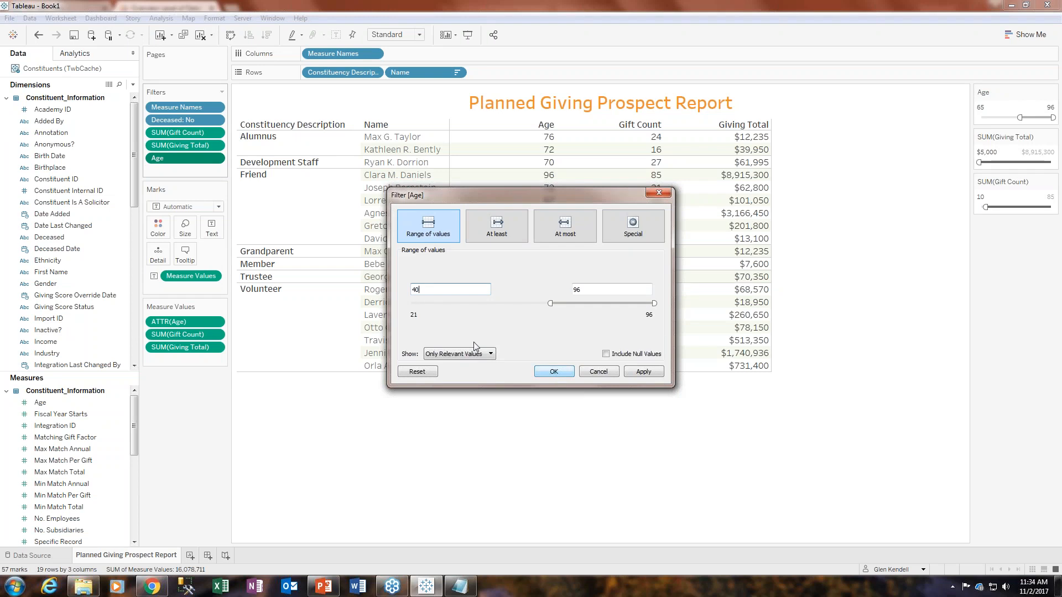
double_click(440, 292)
text(30)
click(543, 374)
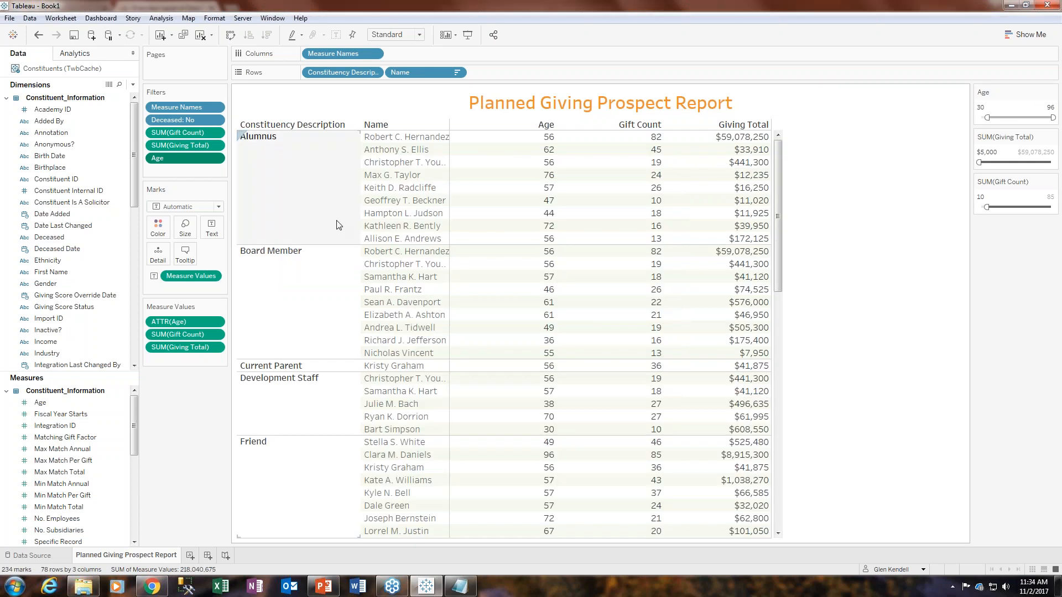
Edit the Gift Count filter so its minimum is at least 1.
click(216, 135)
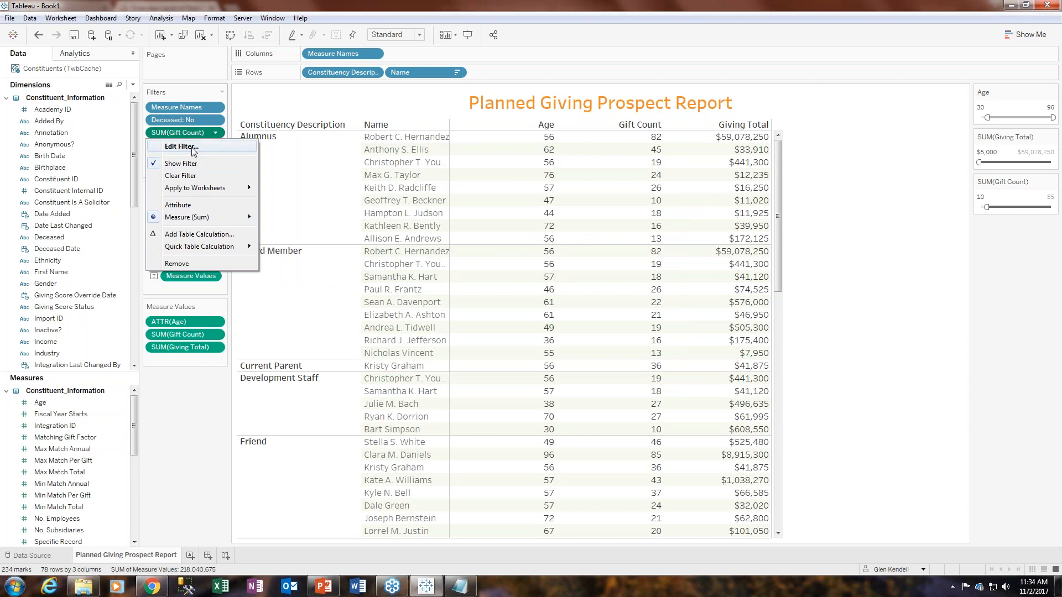
click(346, 203)
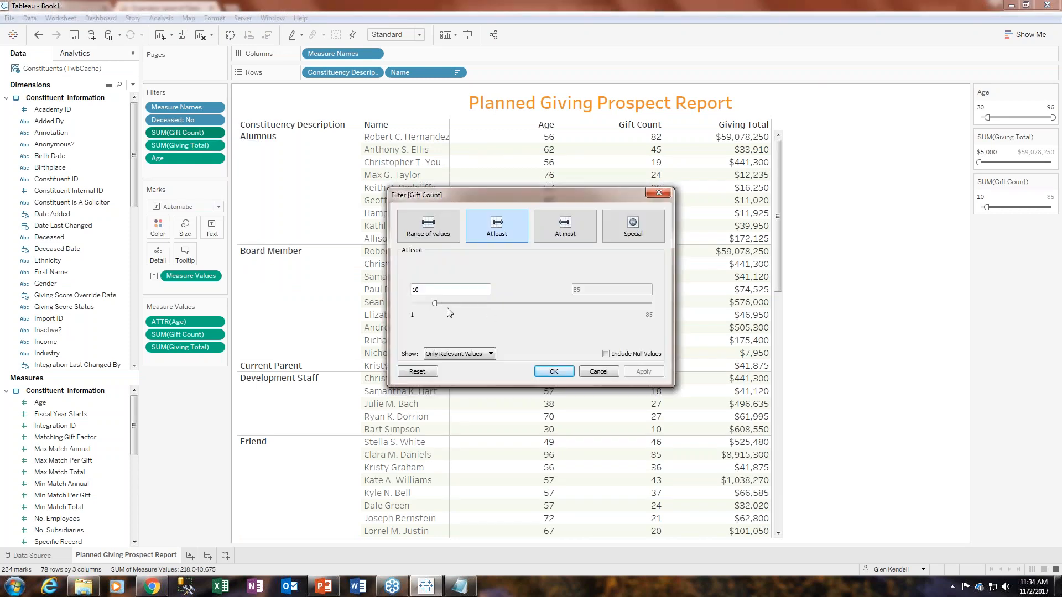
double_click(426, 288)
text(1)
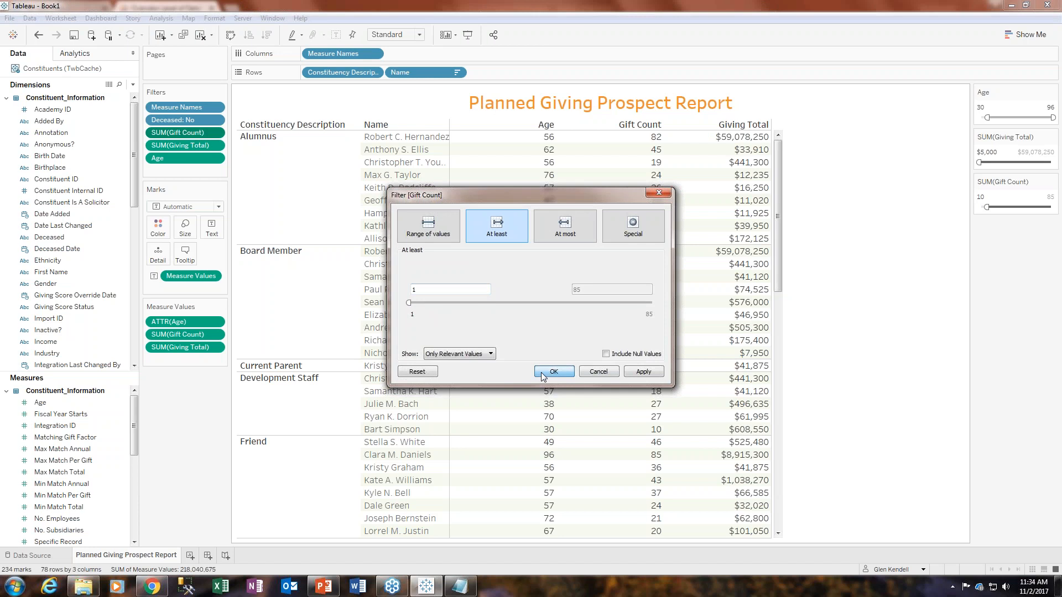
click(553, 371)
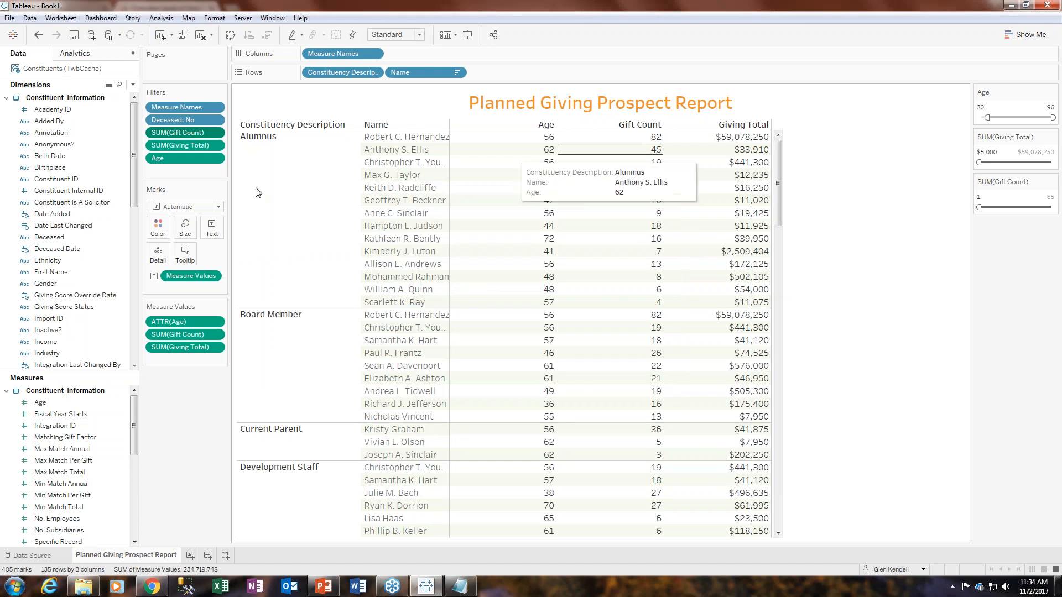
Edit the Giving Total filter so its minimum is at least $50.
click(215, 146)
click(195, 164)
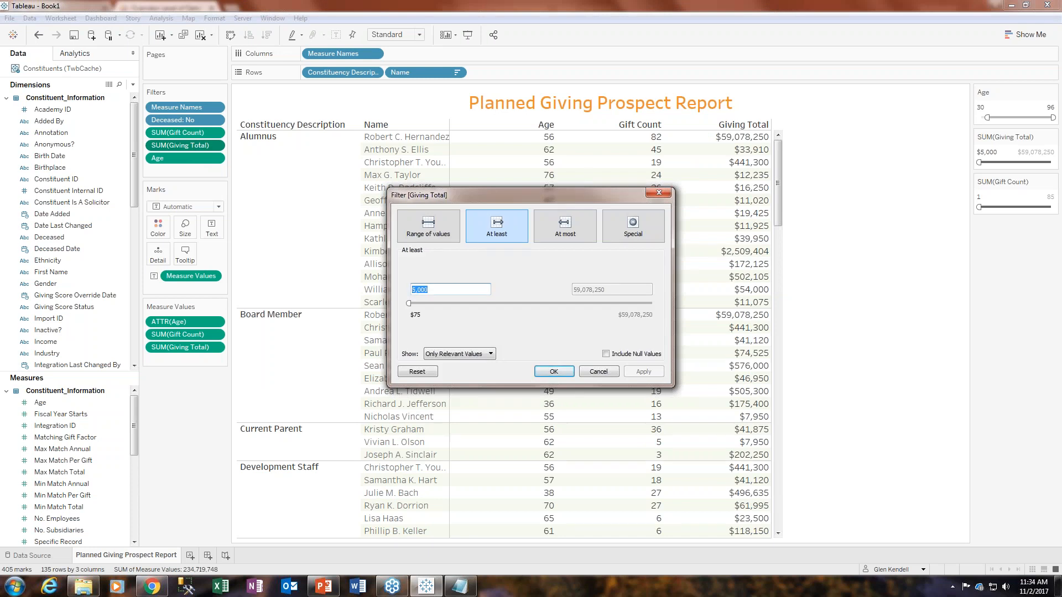
text(50)
click(549, 372)
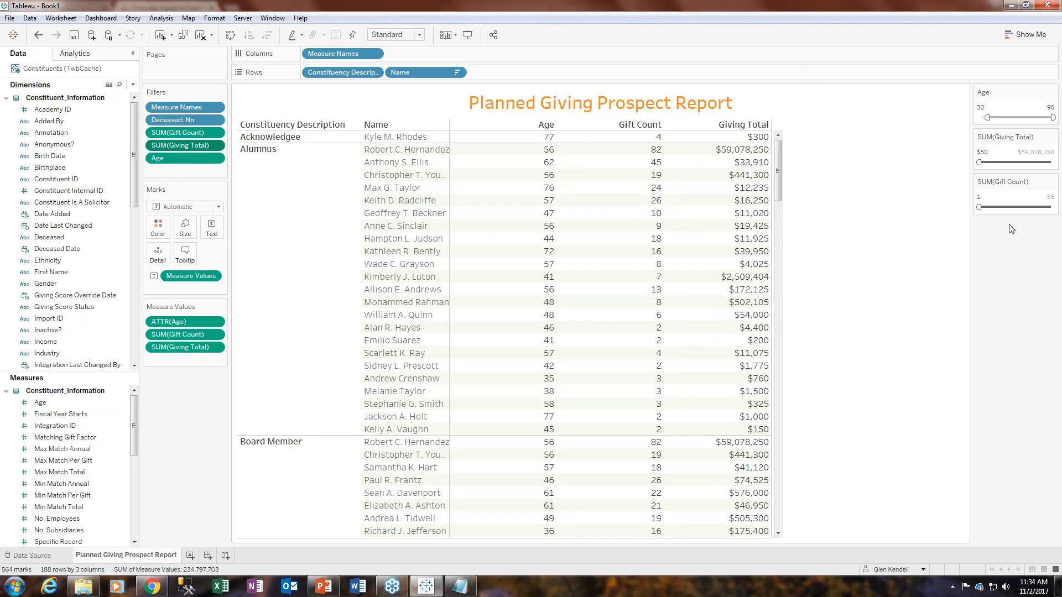
Set the minimum of the displayed Gift Count filter control to 5.
click(990, 199)
text(5)
key(Return)
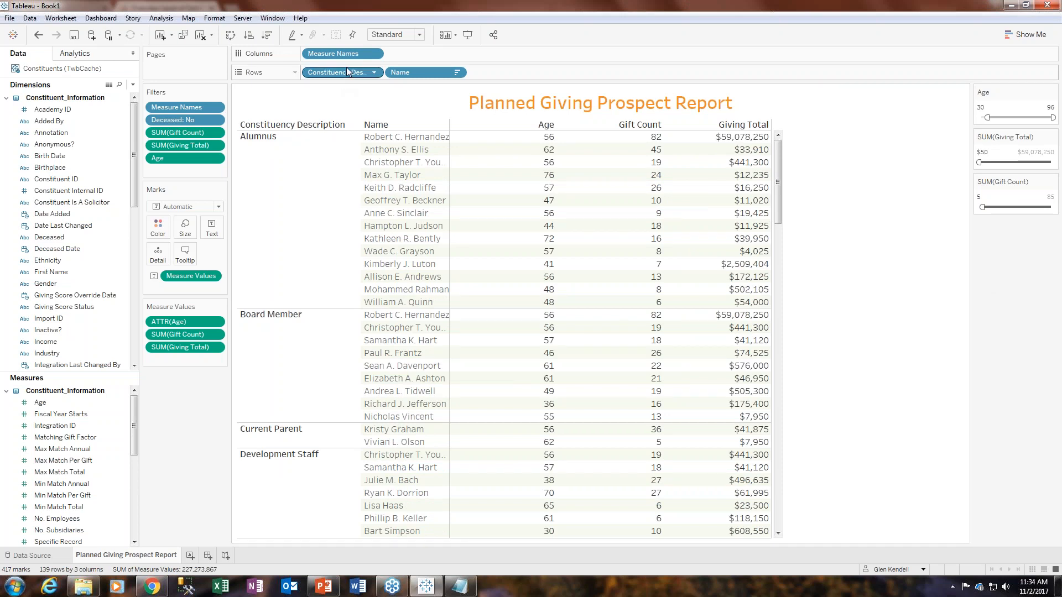
Move Constituency Description from the rows to the filters in place of the Deceased filter, with all values selected.
drag(346, 70, 188, 122)
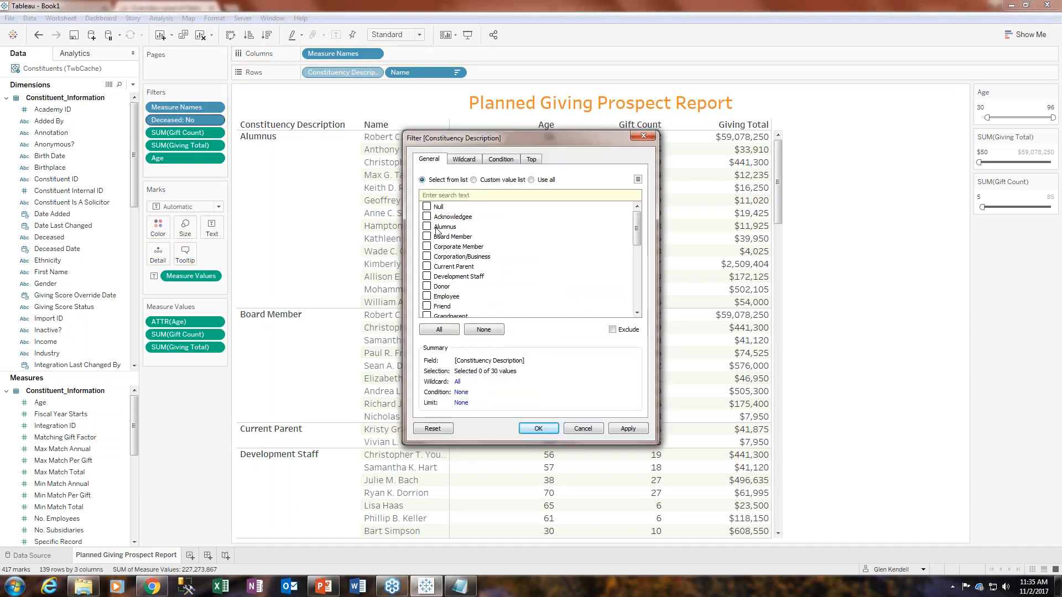
click(445, 331)
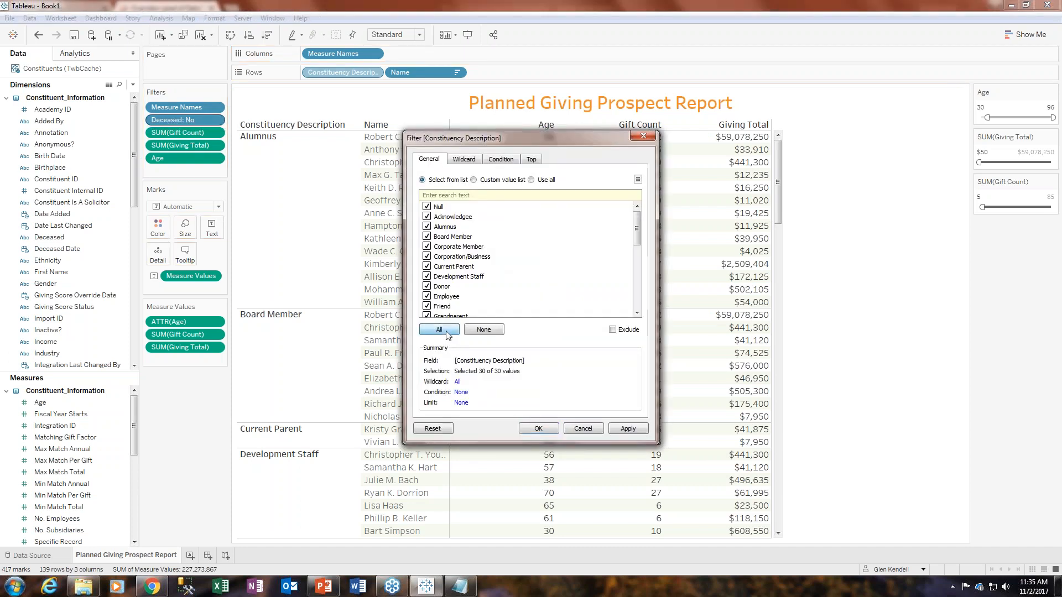
click(537, 431)
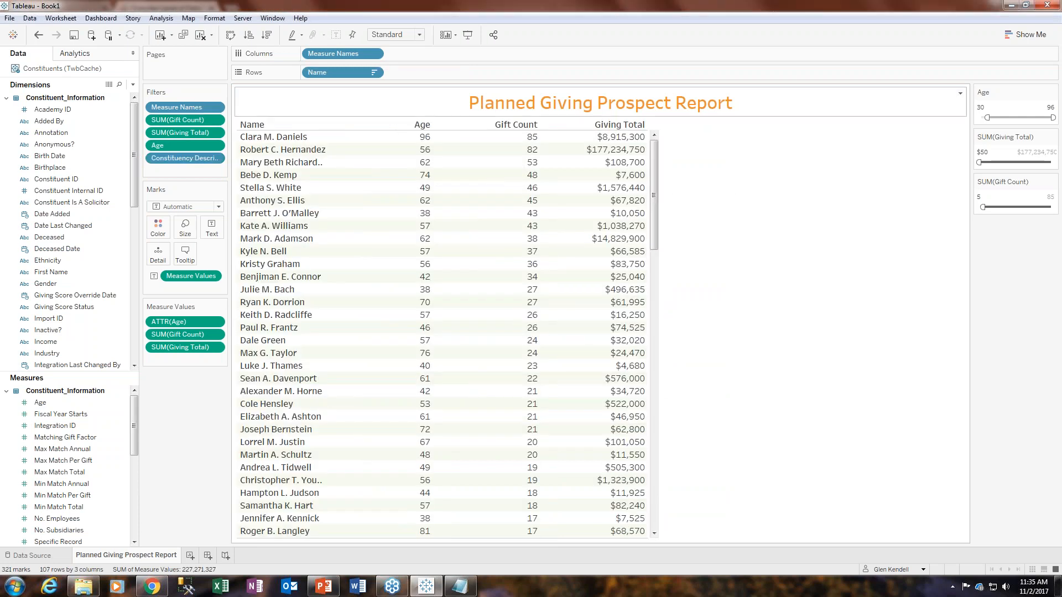
Display the Constituency Description filter control beside the report as a multiple values dropdown.
click(215, 158)
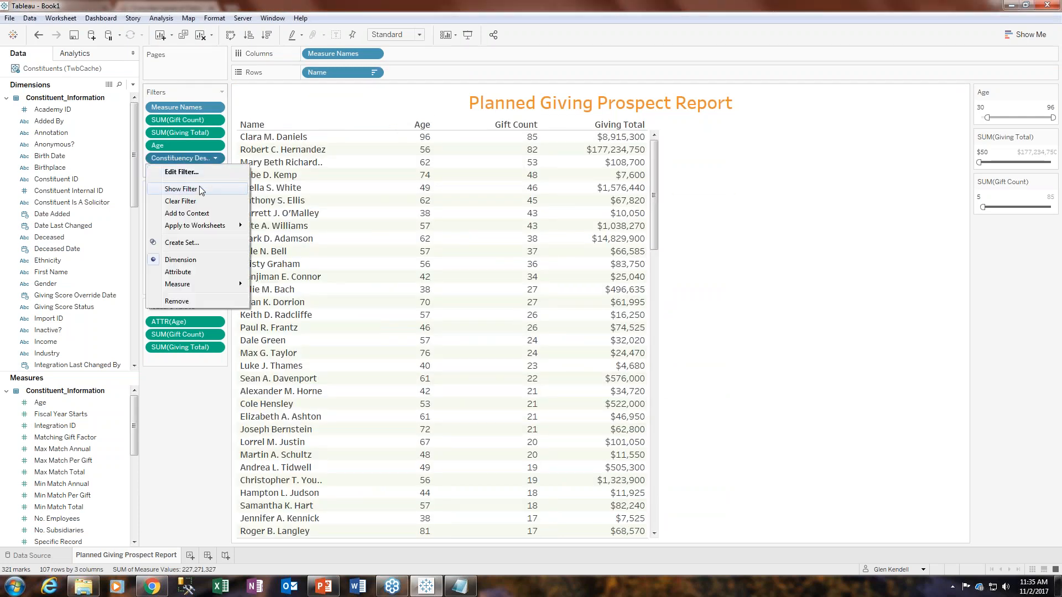
click(199, 189)
click(1052, 92)
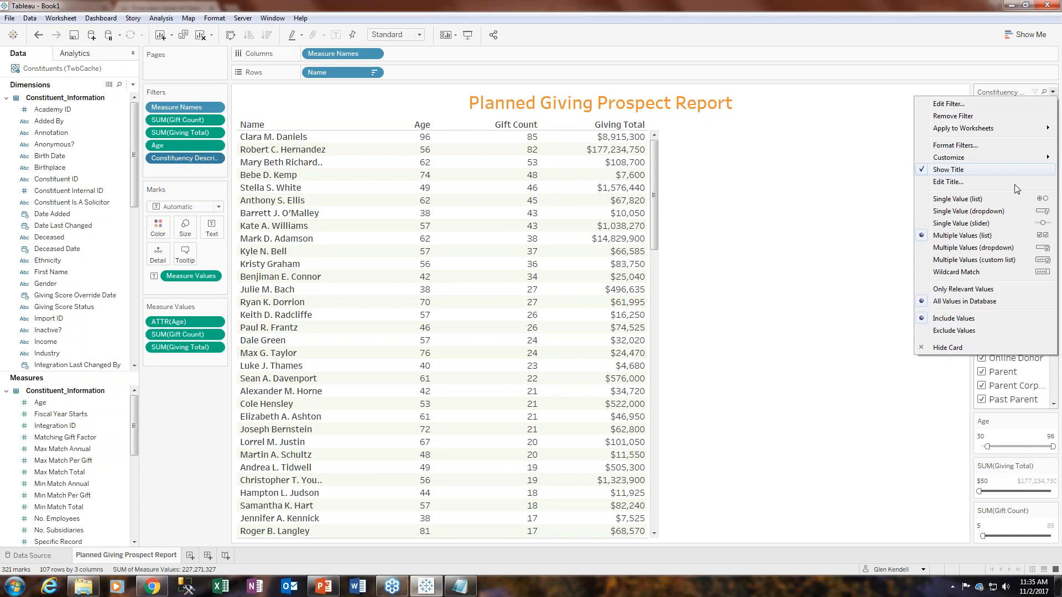
click(988, 248)
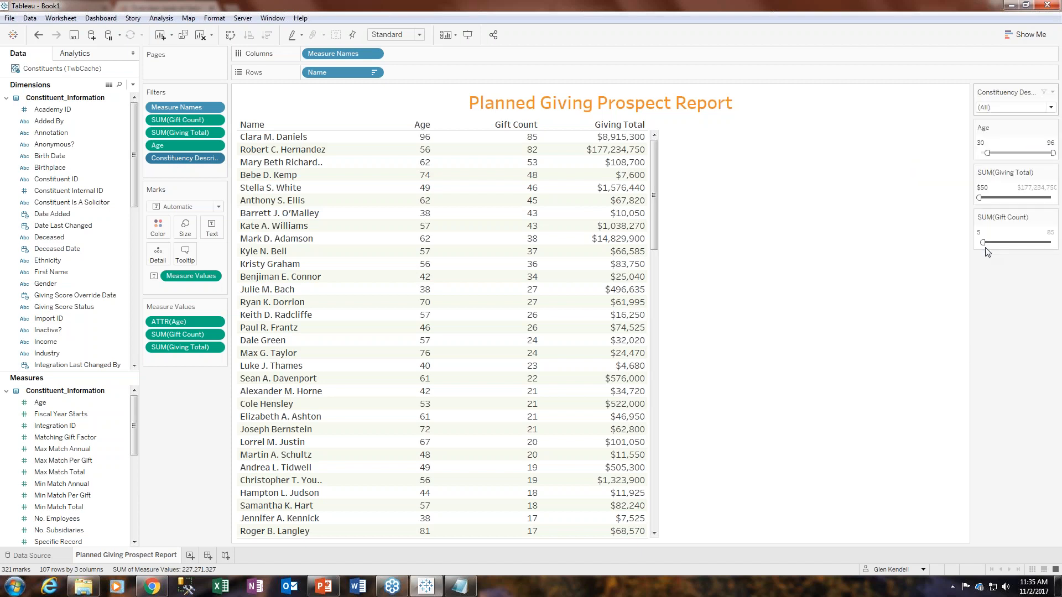
Limit the Constituency Description filter to only Board Member and Corporate Member.
click(1016, 107)
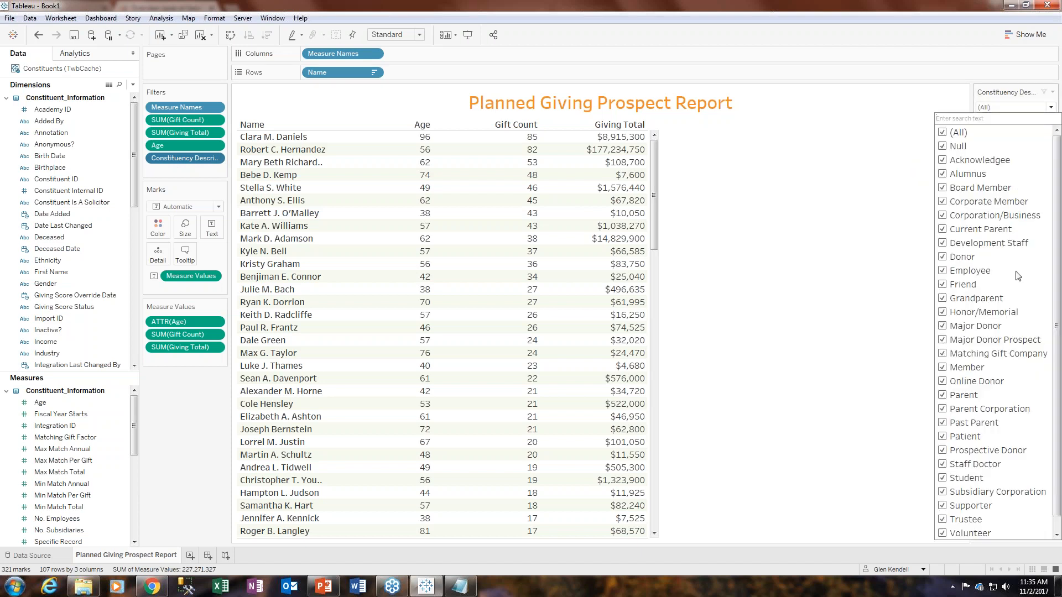
click(942, 132)
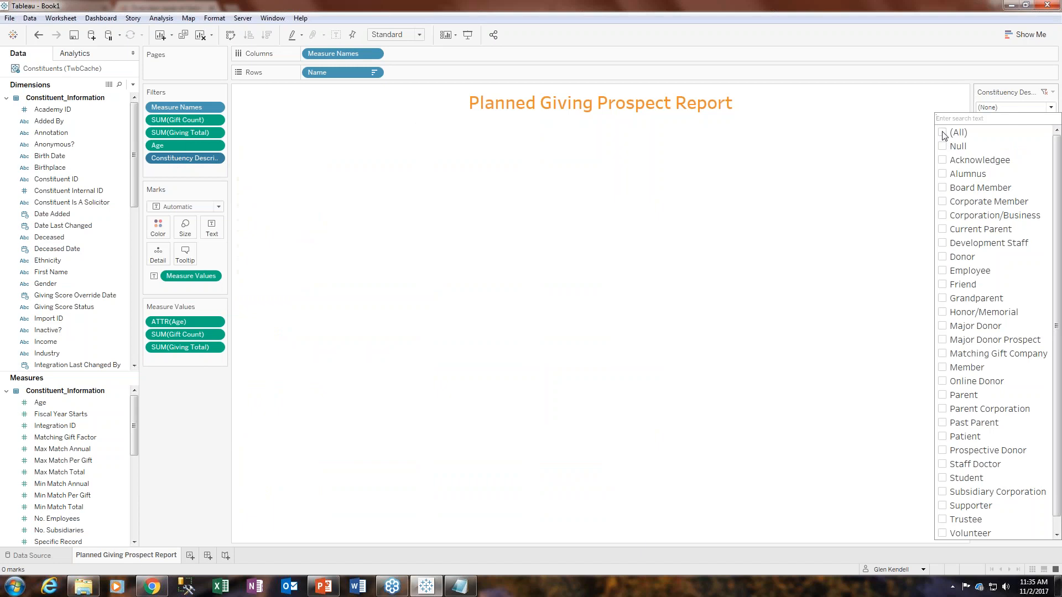
click(943, 202)
click(944, 202)
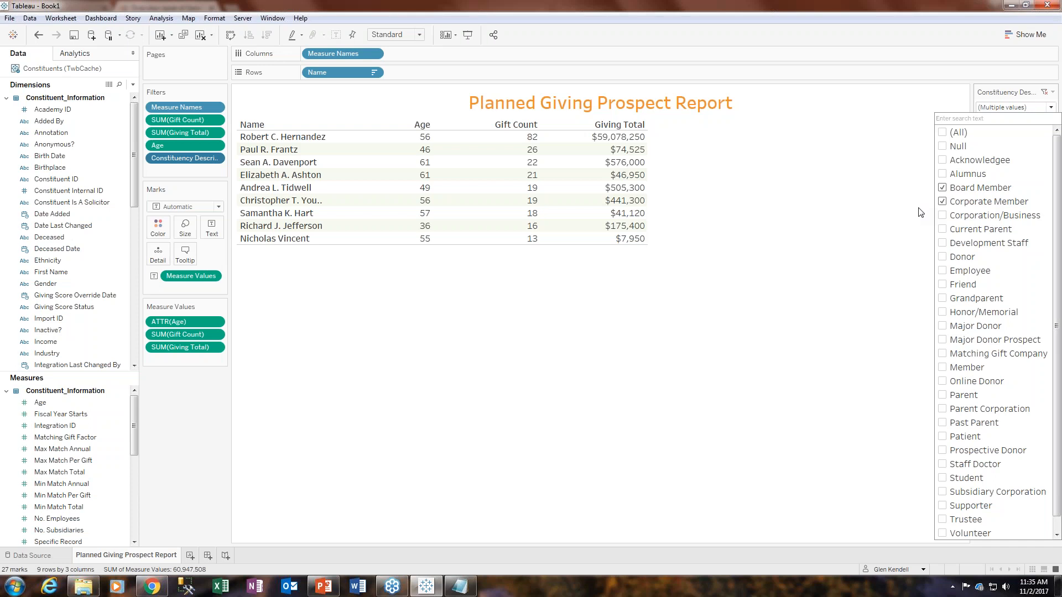
click(887, 243)
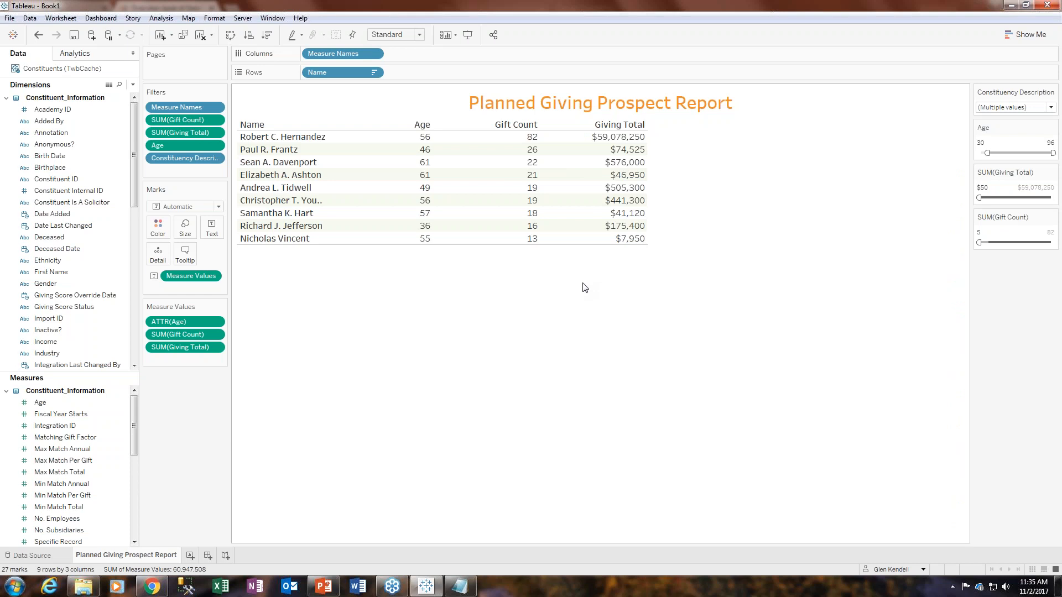
Collapse the Constituent_Information group in the list of measures.
click(6, 391)
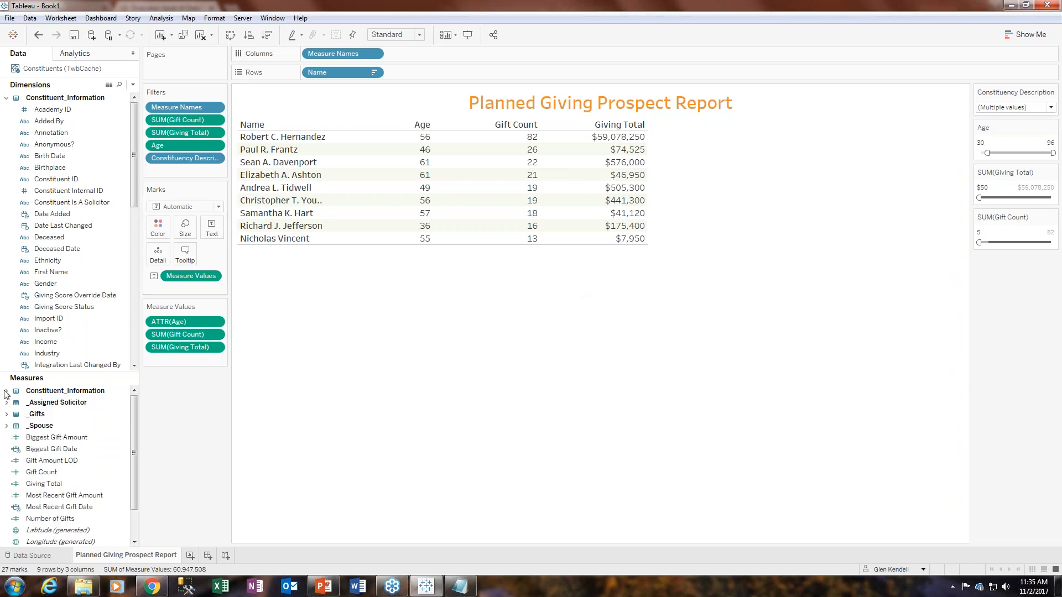
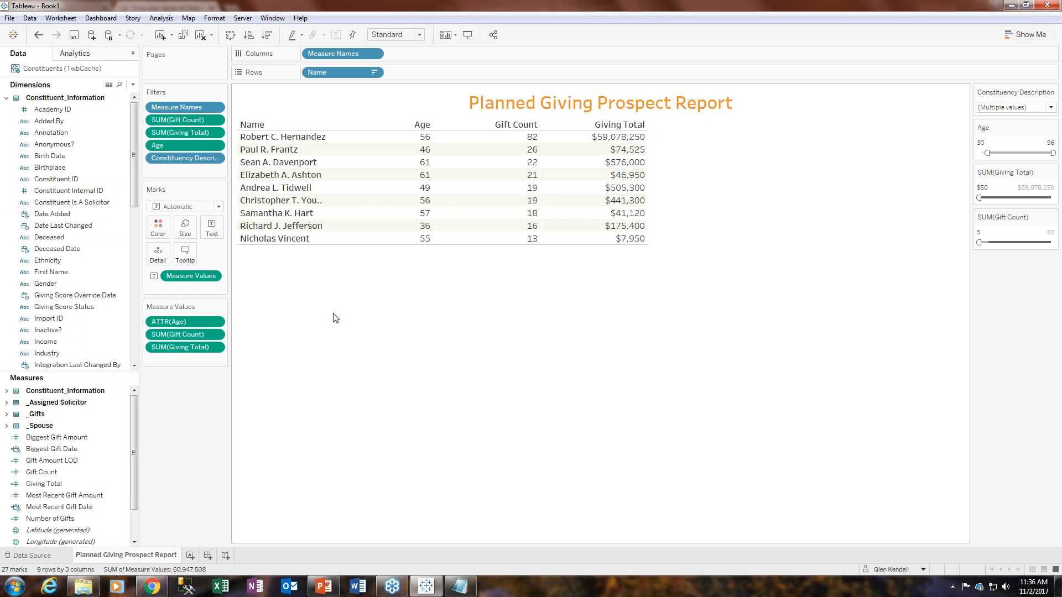
click(123, 462)
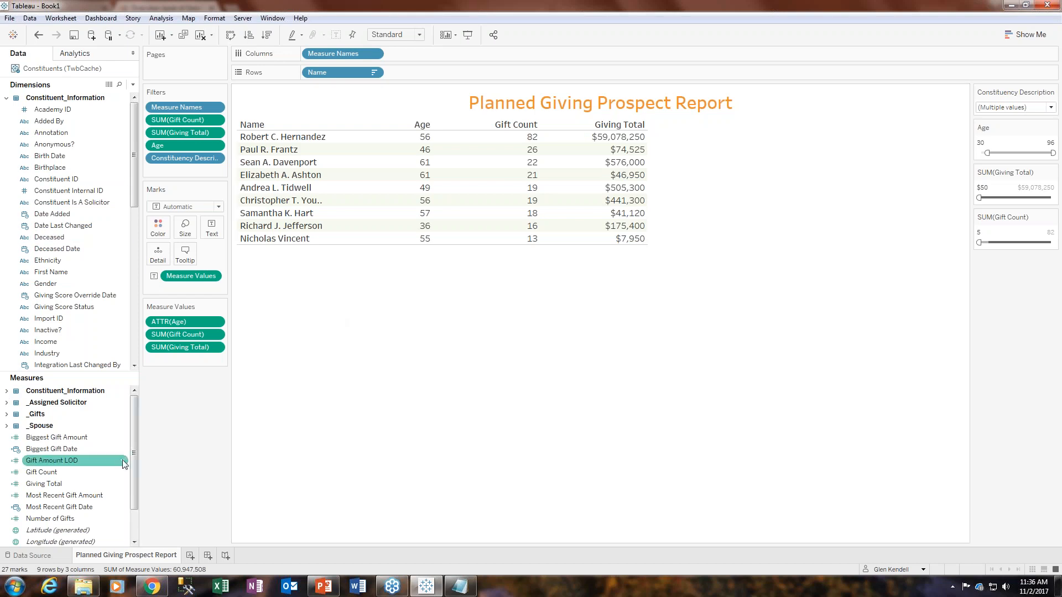
click(52, 450)
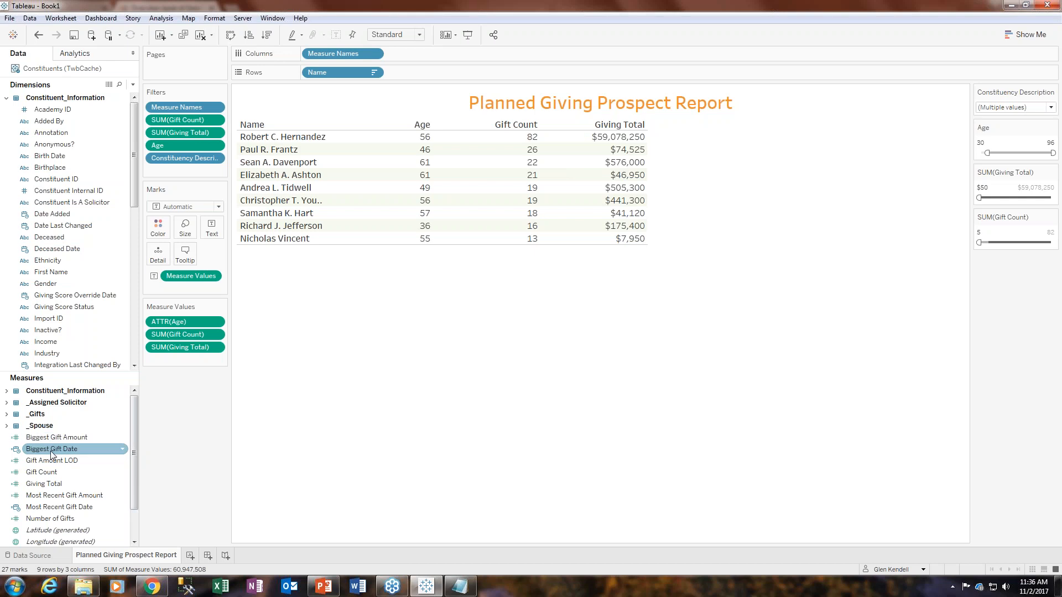
click(51, 439)
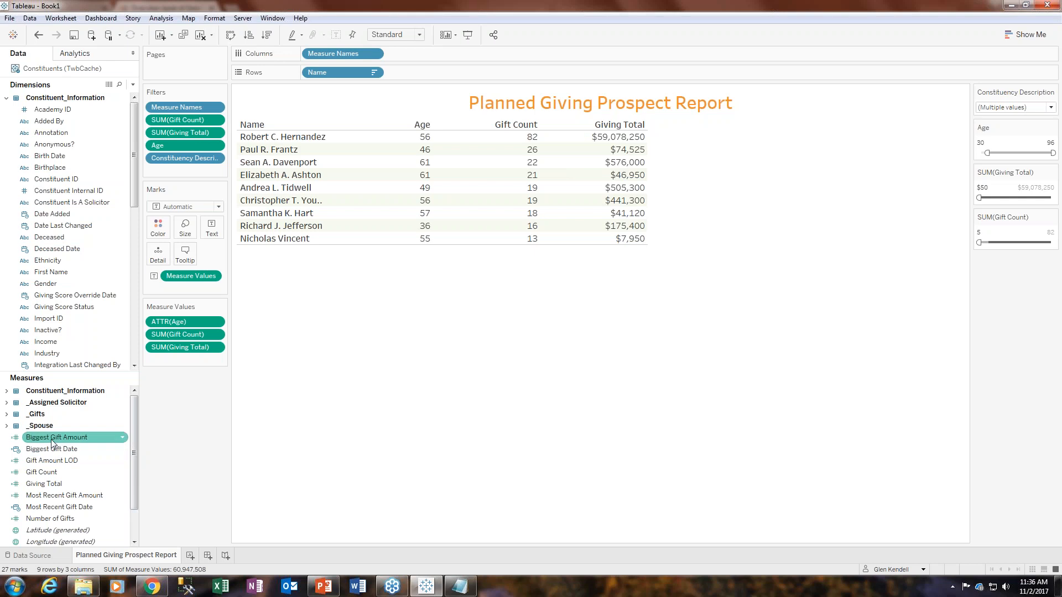
click(53, 450)
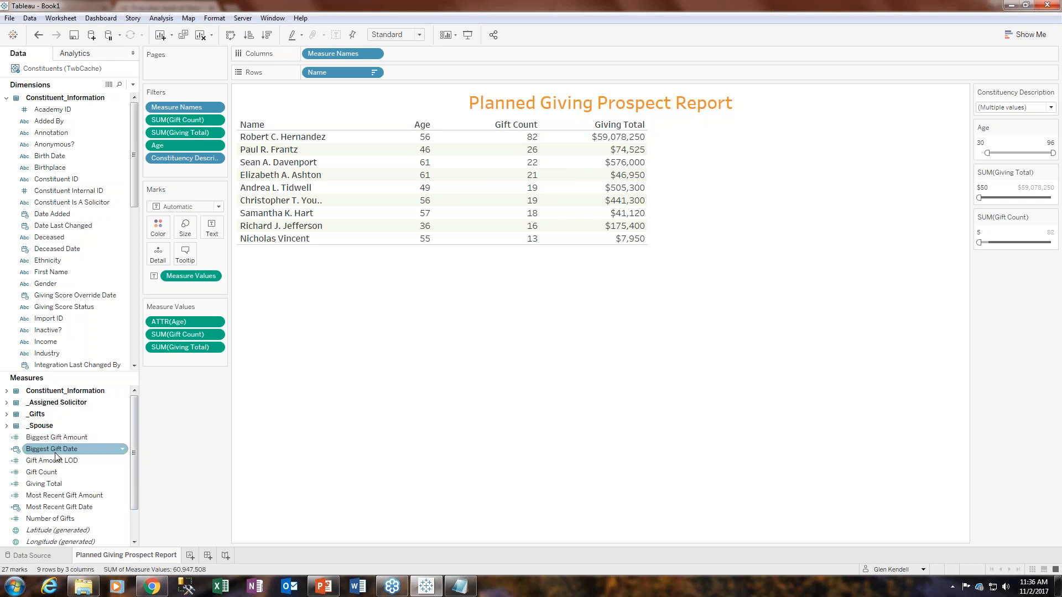
click(61, 439)
click(62, 450)
right_click(62, 450)
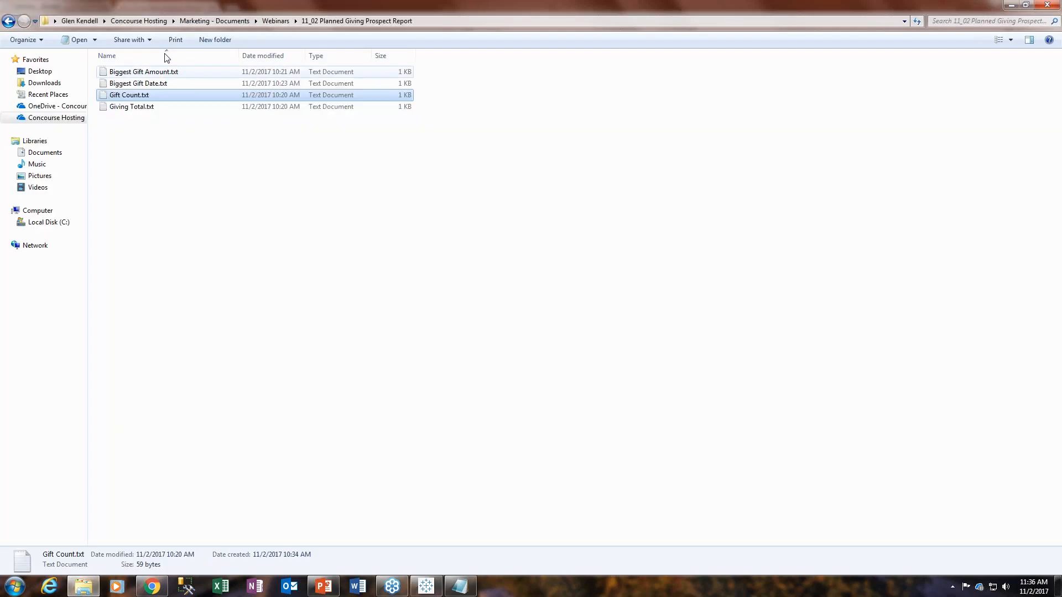
Review the calculation formulas saved in Biggest Gift Date.txt and Biggest Gift Amount.txt in the webinar folder, closing each file.
double_click(157, 84)
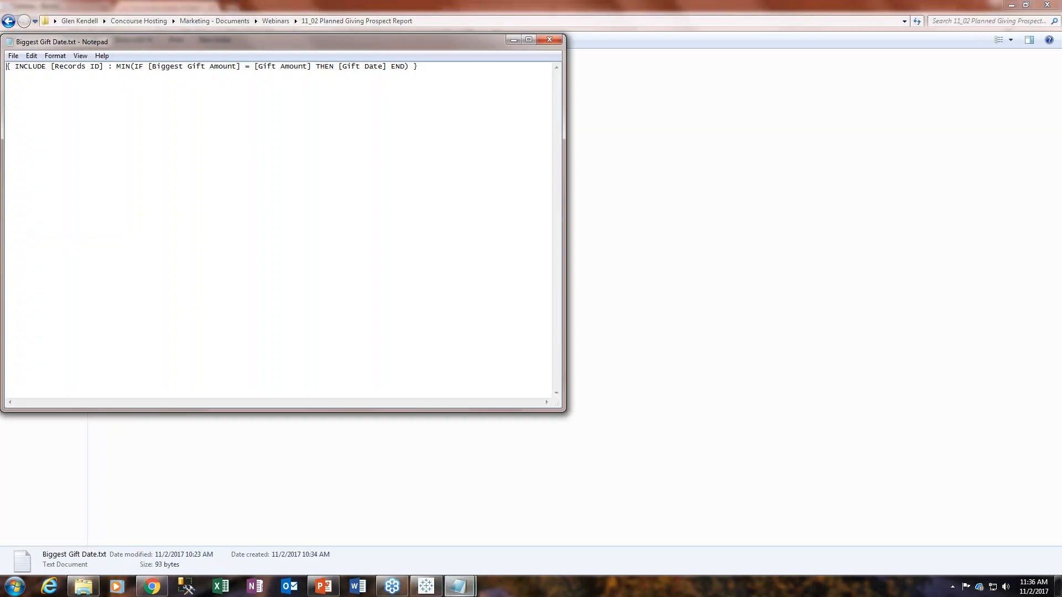
drag(199, 39, 333, 95)
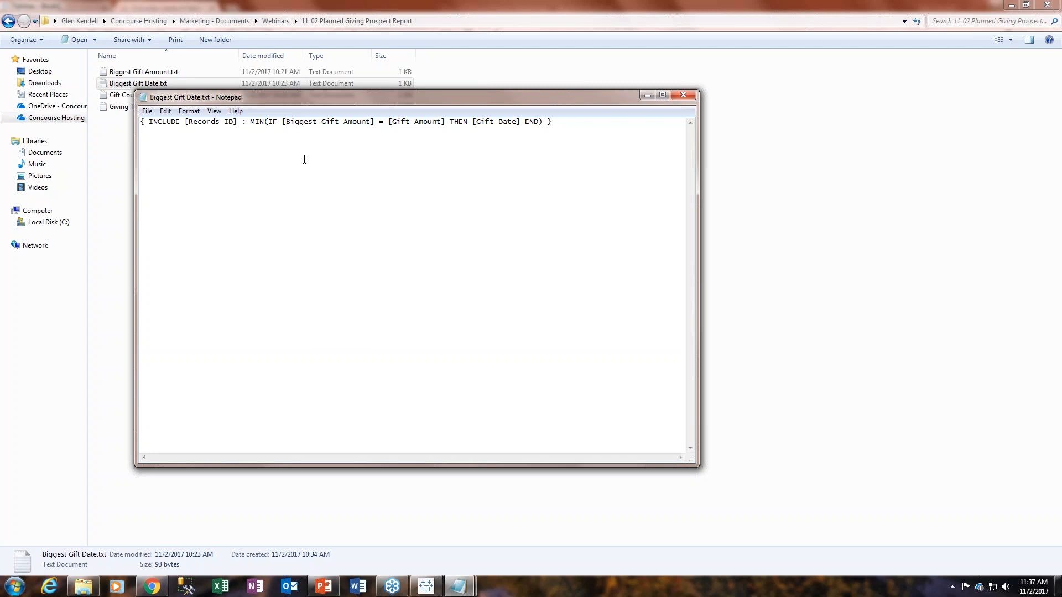
click(687, 96)
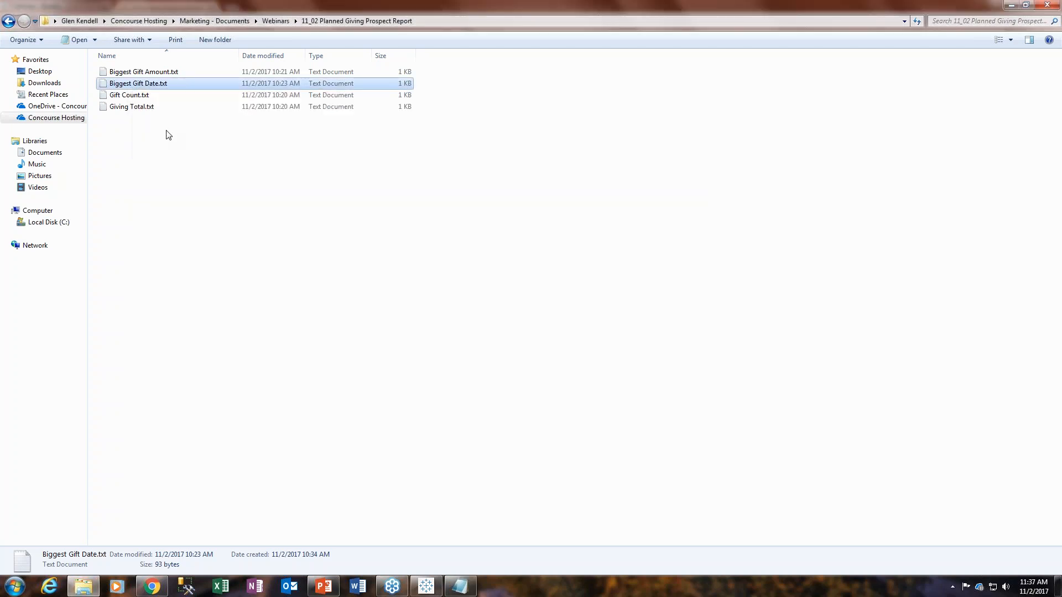
double_click(166, 73)
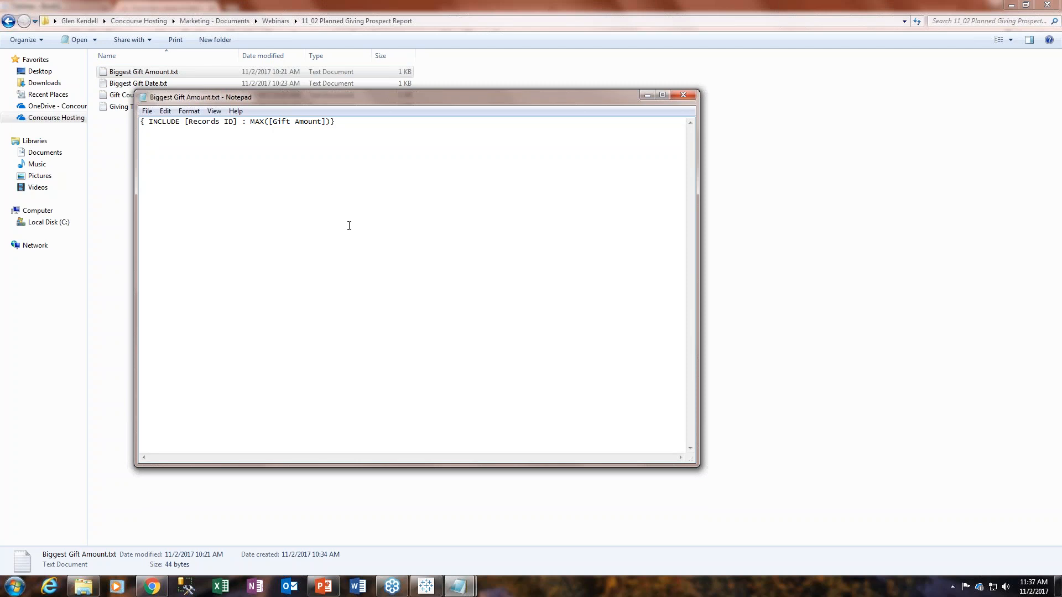
click(685, 94)
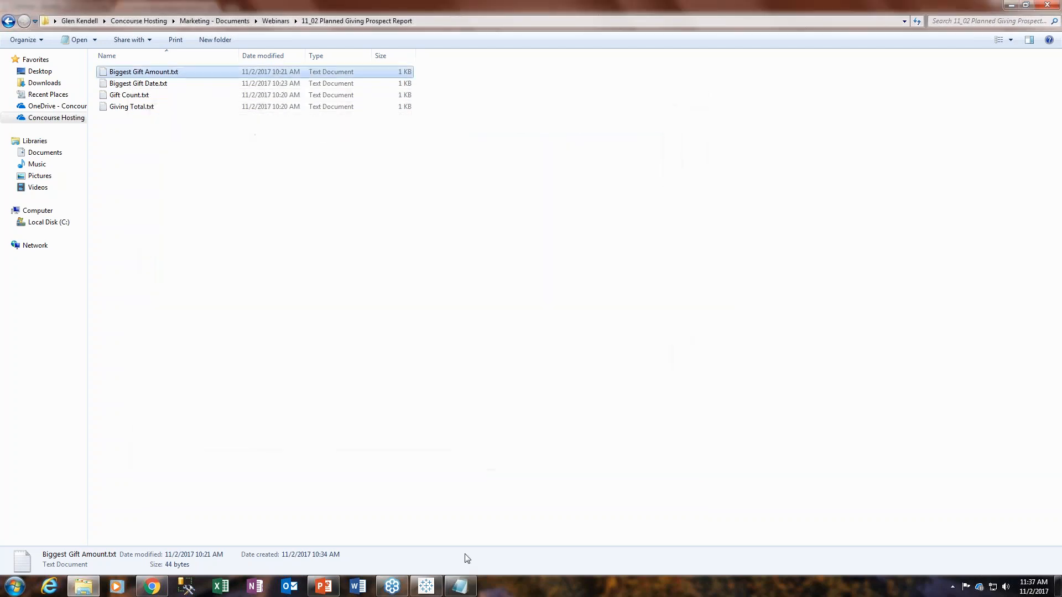
Switch back to Tableau, filter the report on the sum of Biggest Gift Amount with its full range of values, and show that filter's control.
click(434, 586)
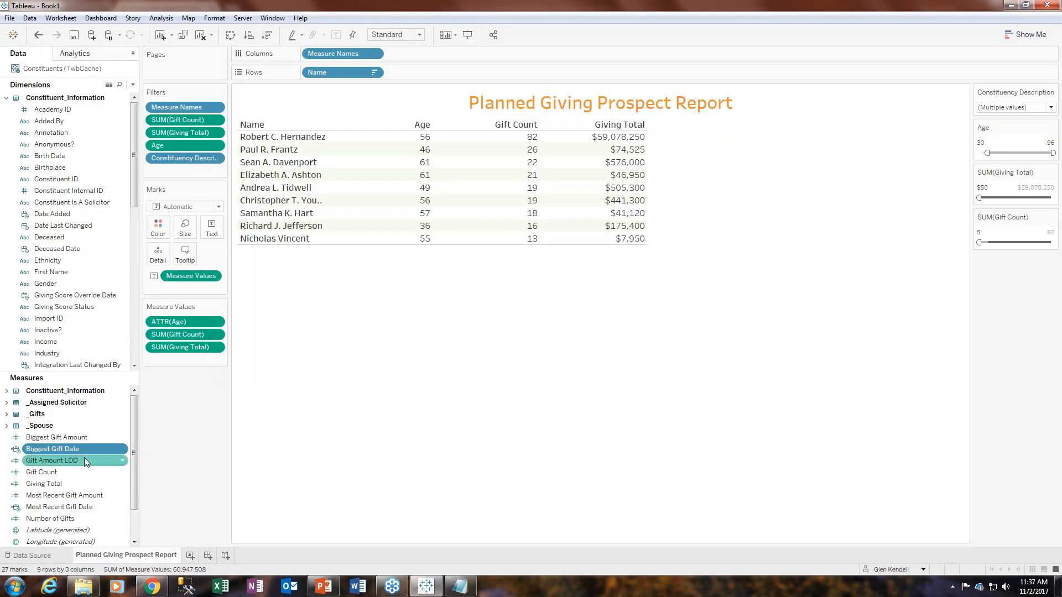
drag(58, 438, 181, 170)
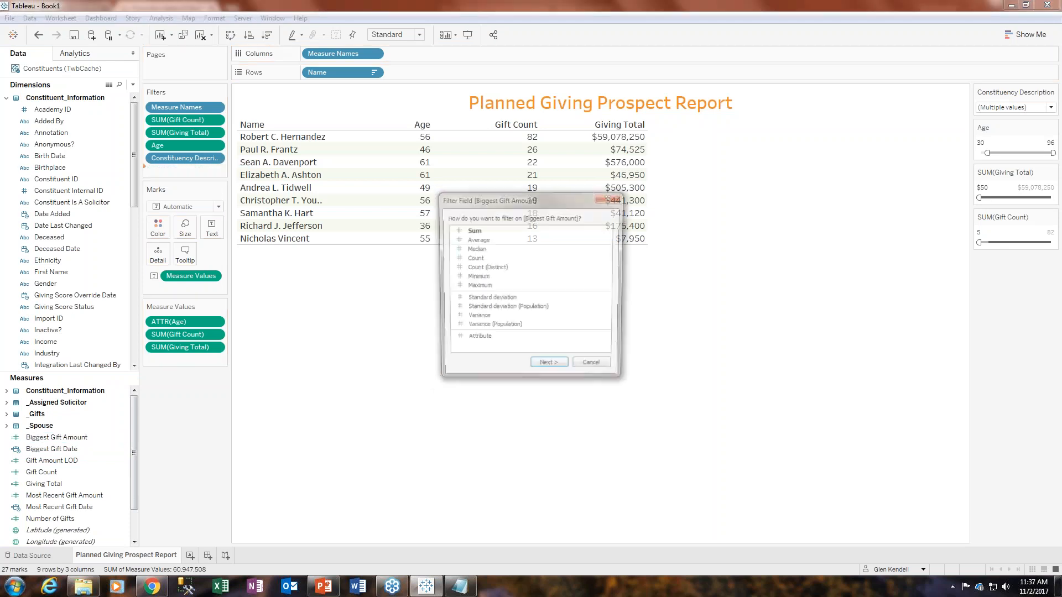
click(551, 369)
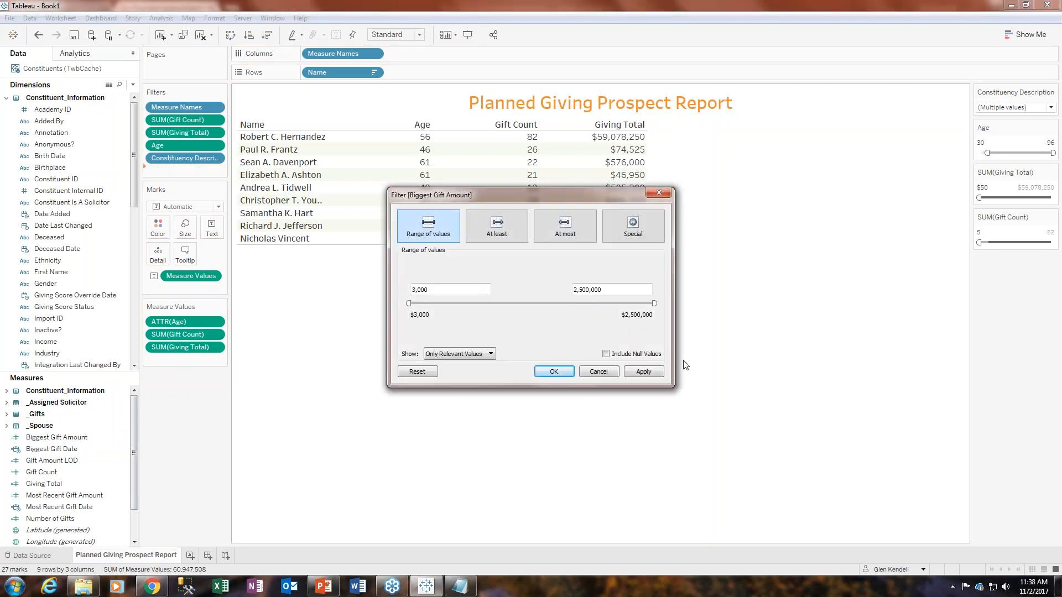
click(553, 372)
click(215, 171)
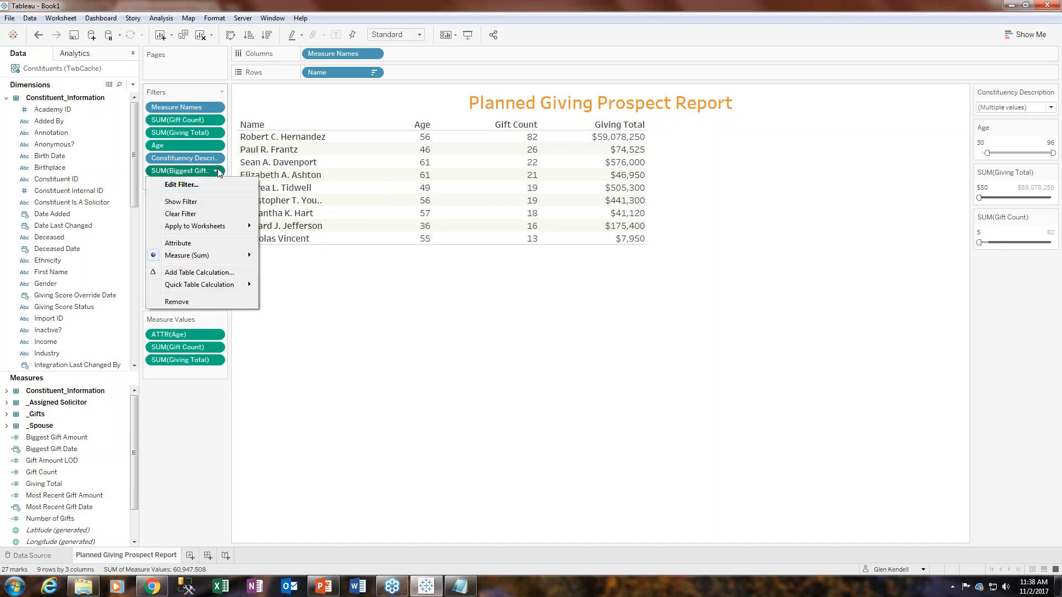
click(201, 201)
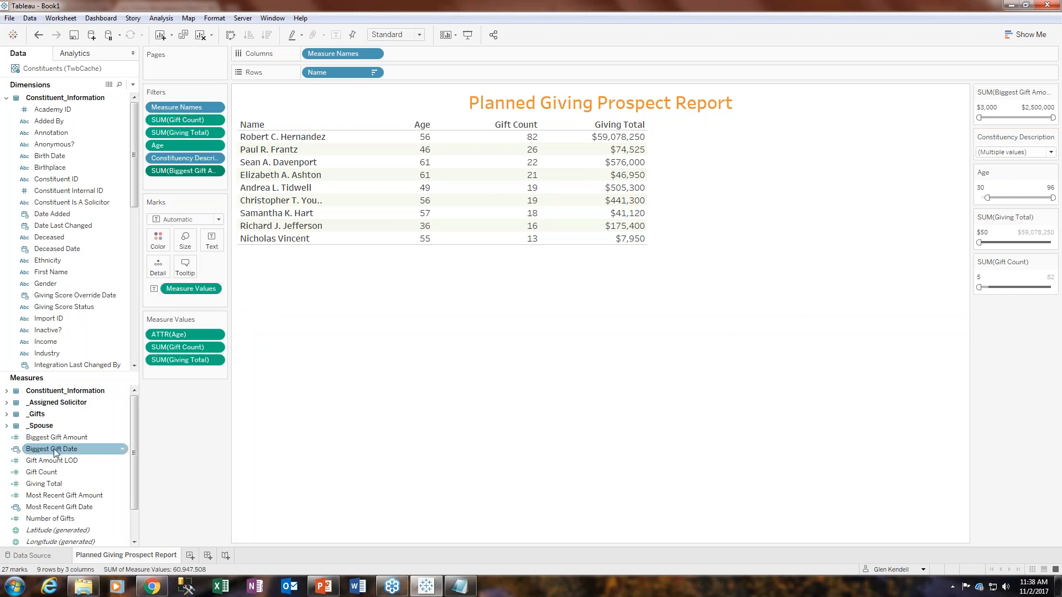
drag(54, 452, 188, 184)
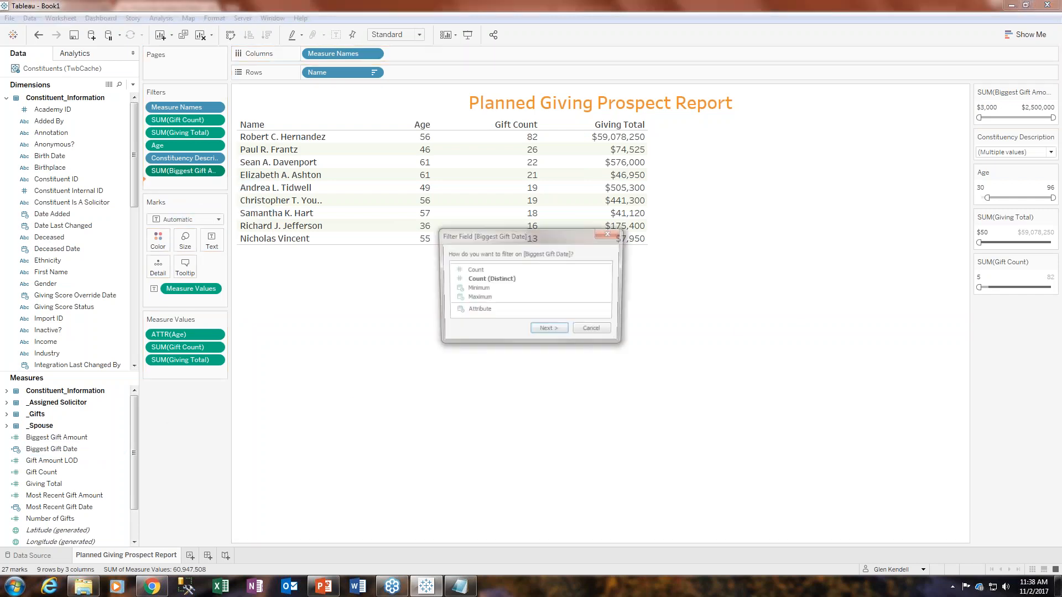
click(601, 334)
drag(45, 454, 177, 187)
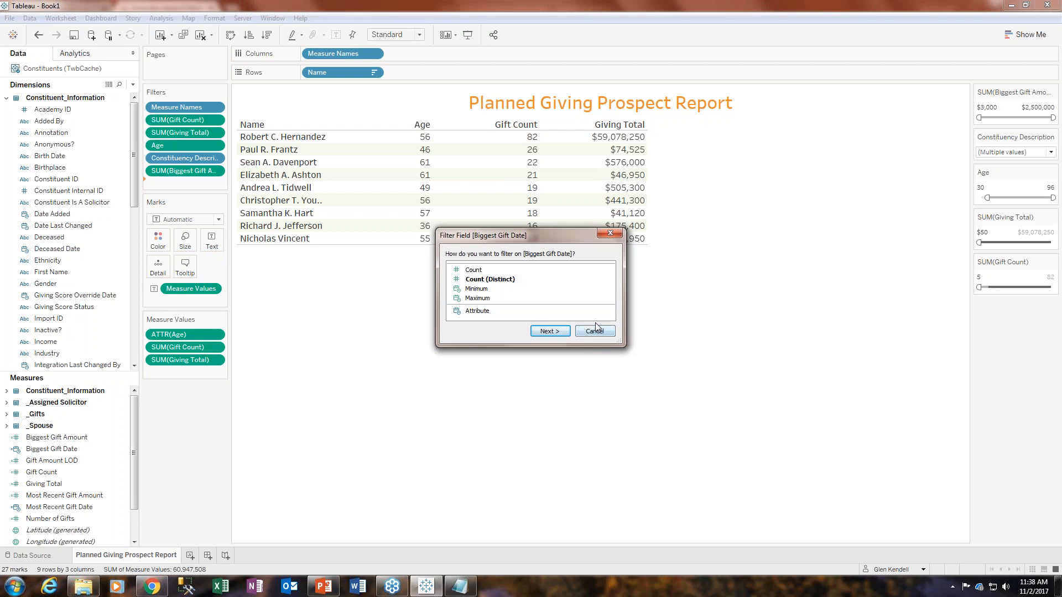
click(595, 330)
right_click(31, 451)
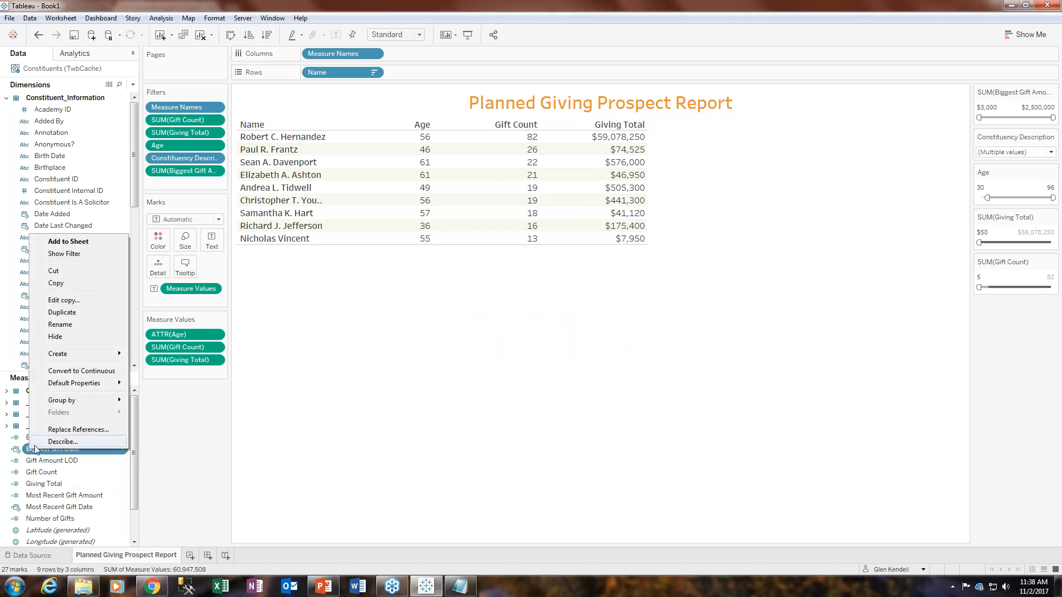
click(191, 442)
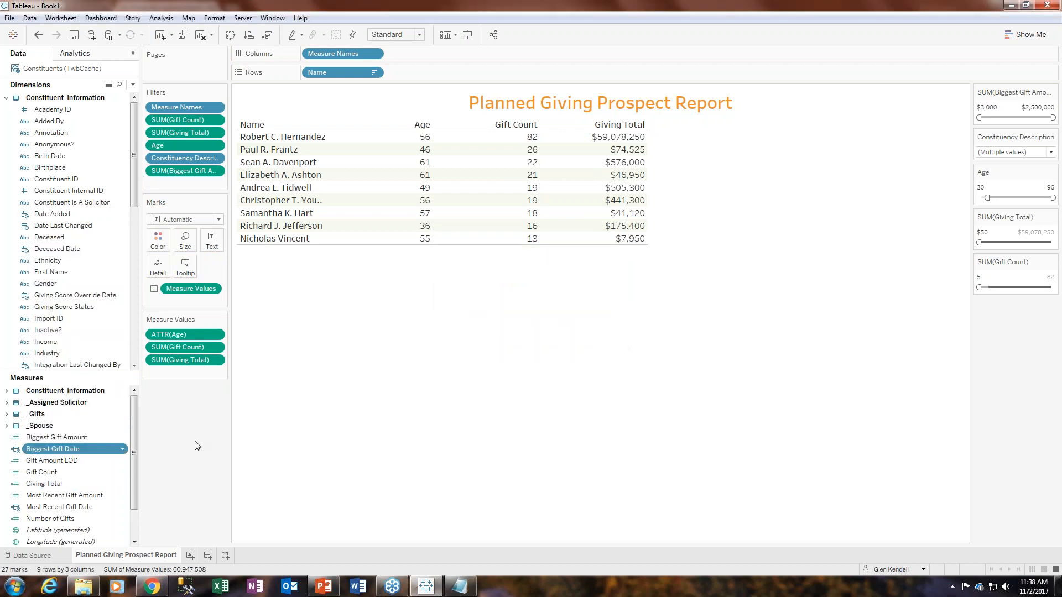
right_click(49, 450)
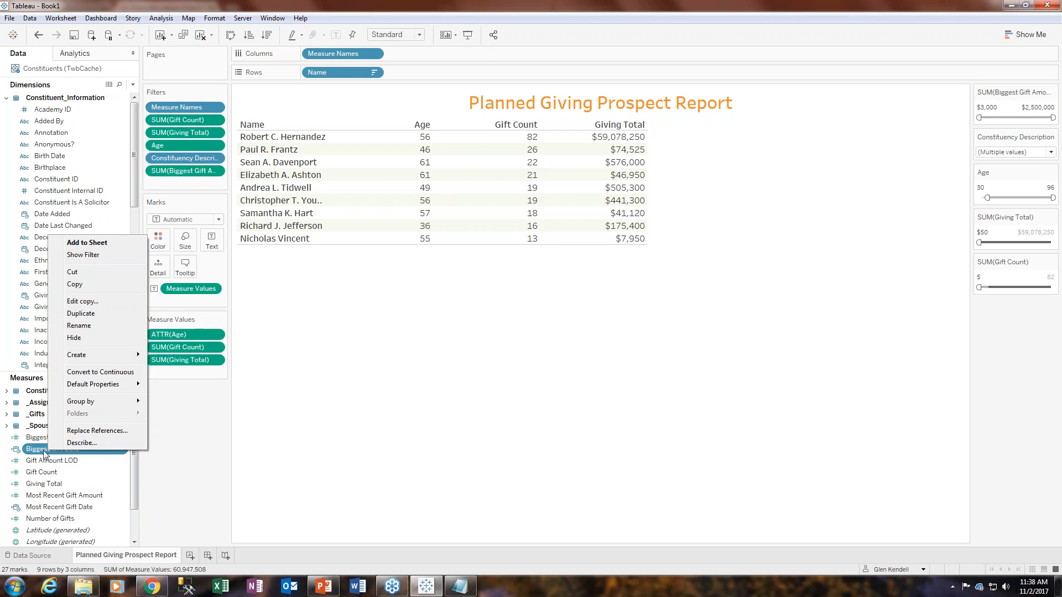
click(205, 439)
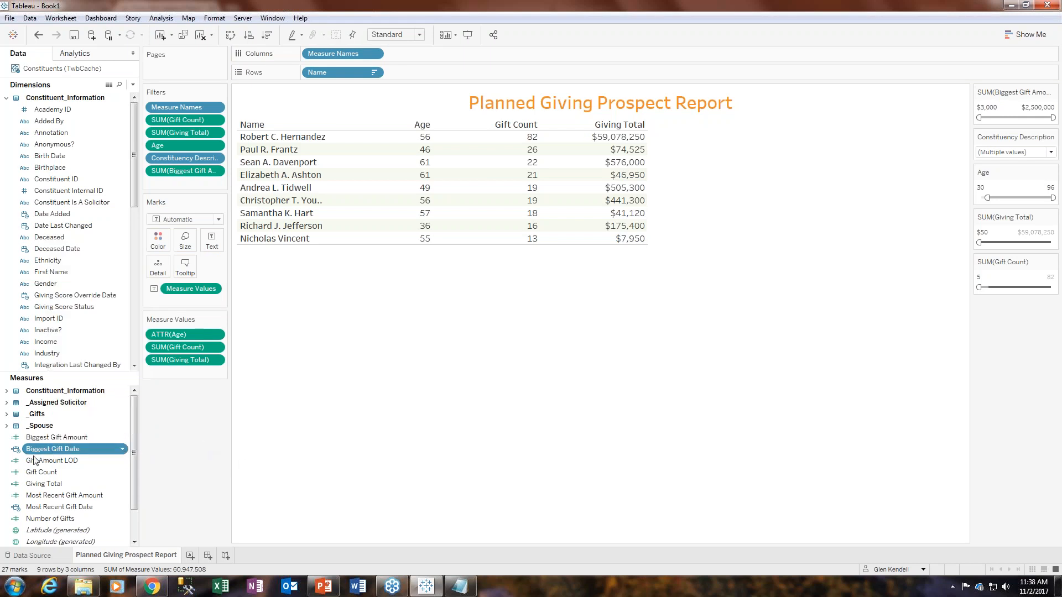
drag(50, 449, 168, 184)
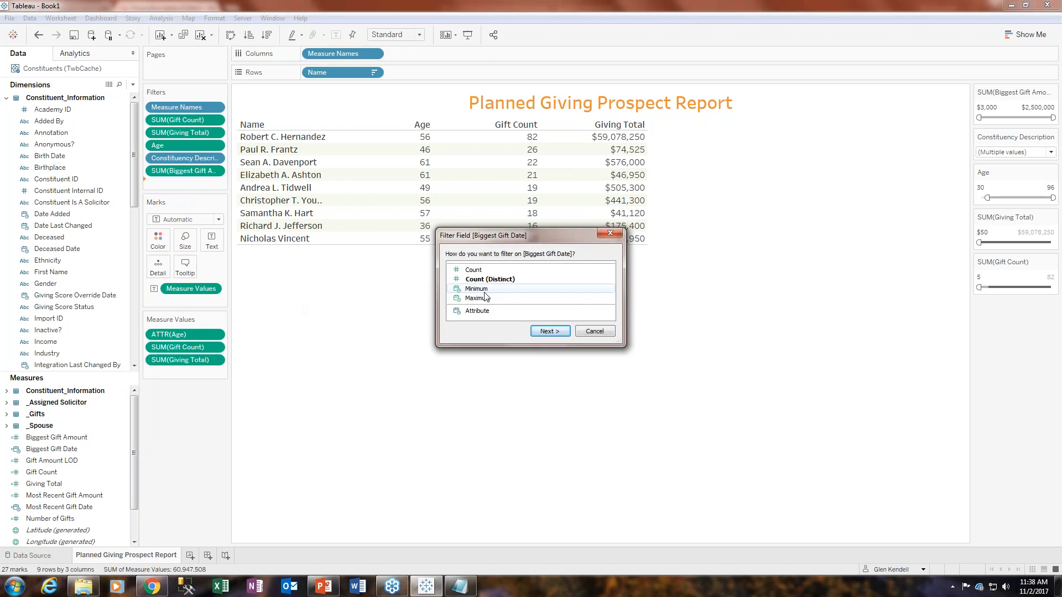
click(481, 312)
click(545, 332)
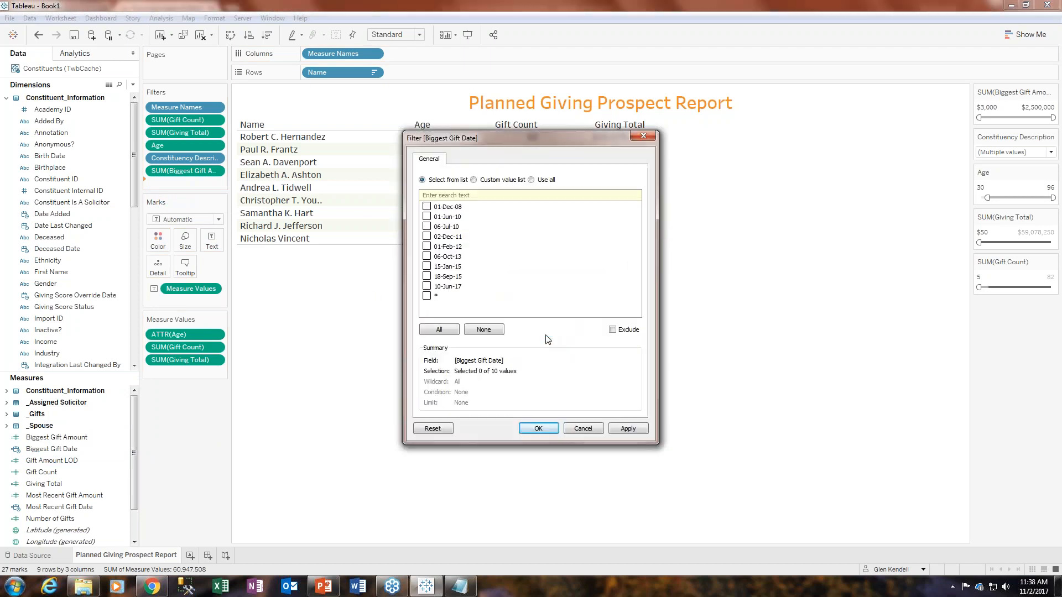
drag(505, 135, 357, 75)
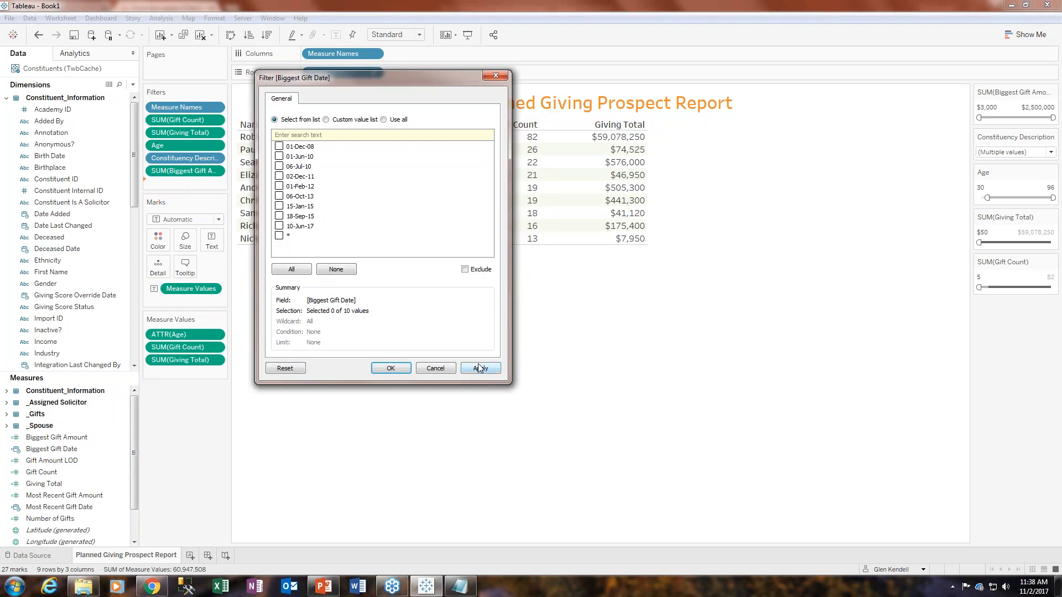
click(436, 368)
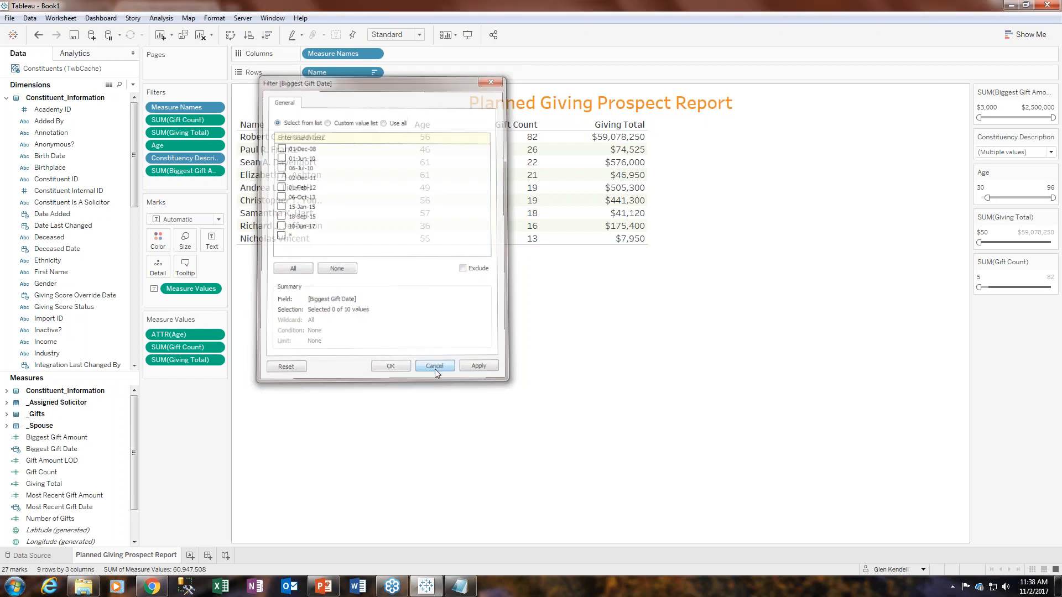
Convert the Biggest Gift Date measure to continuous.
click(77, 450)
right_click(77, 450)
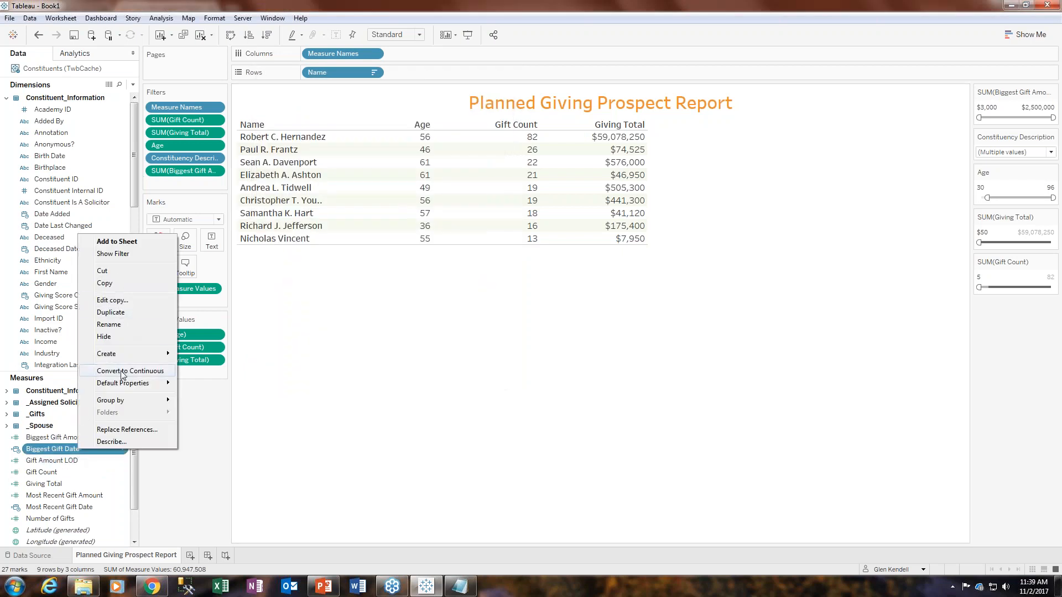
click(122, 371)
drag(77, 449, 161, 185)
click(553, 311)
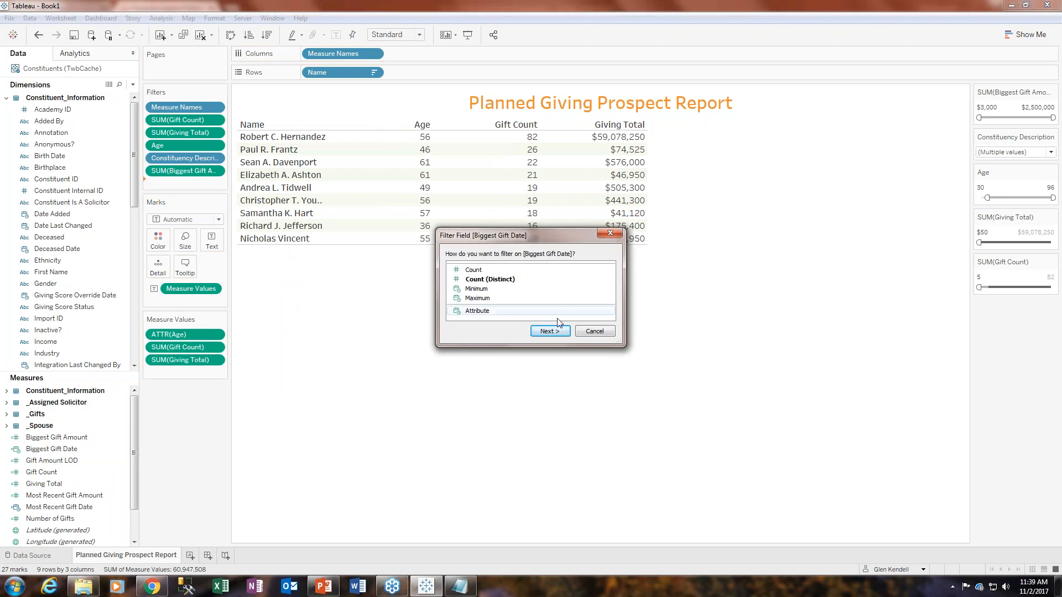
click(550, 331)
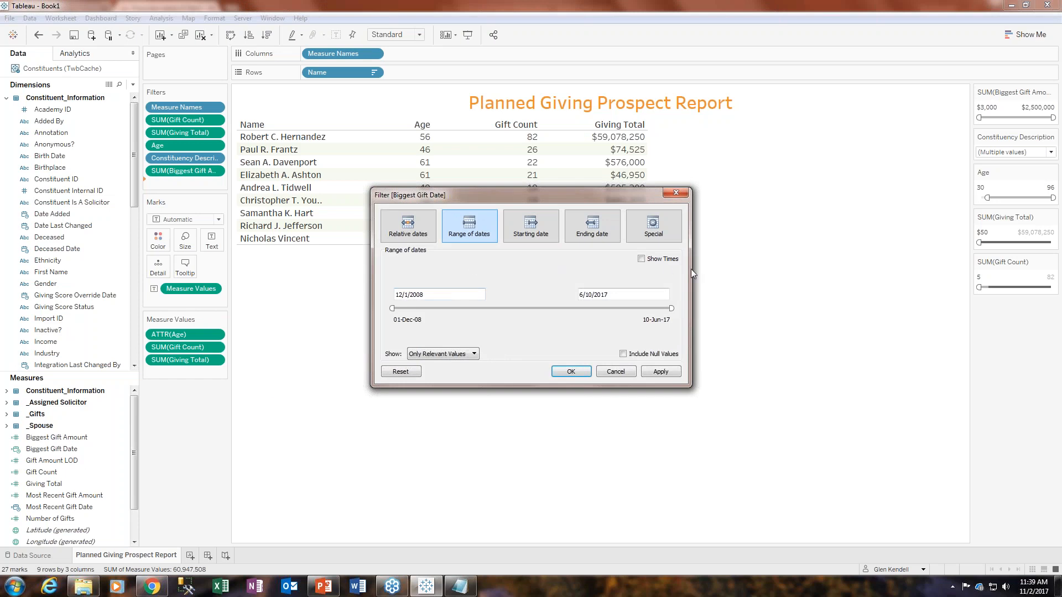
click(423, 227)
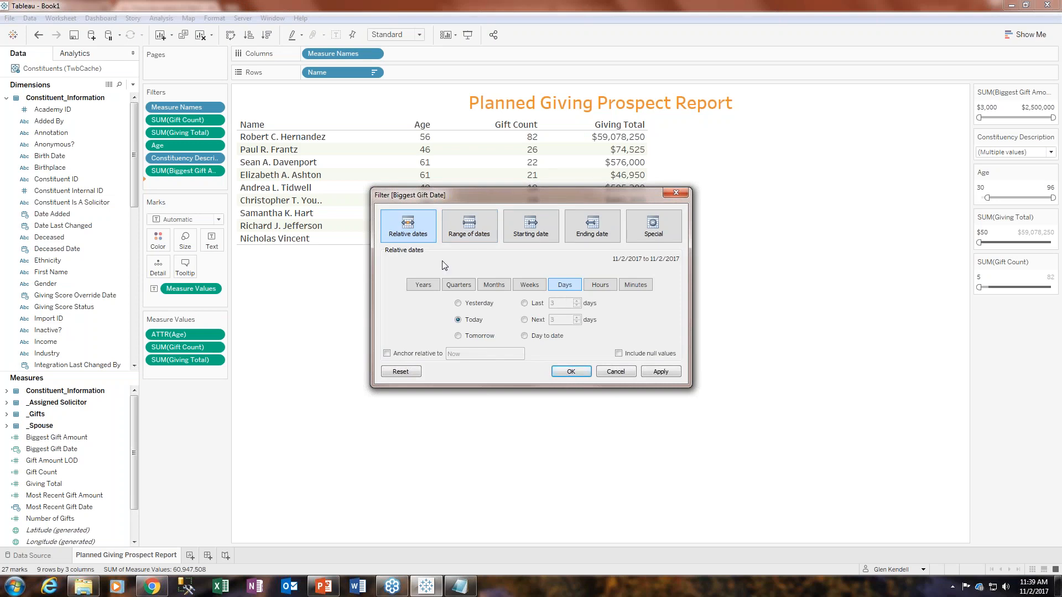
click(480, 229)
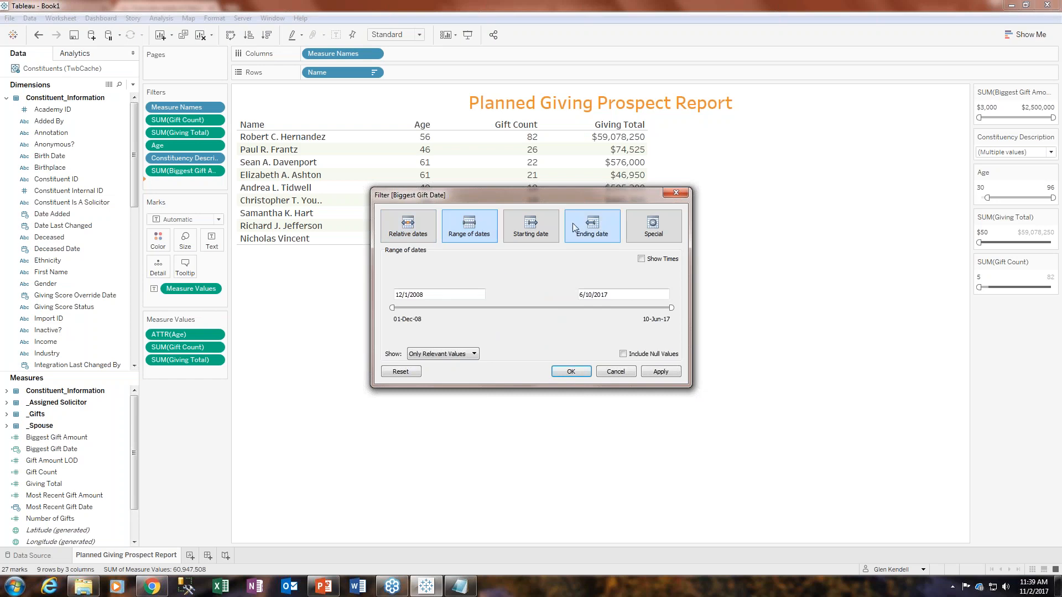
click(617, 370)
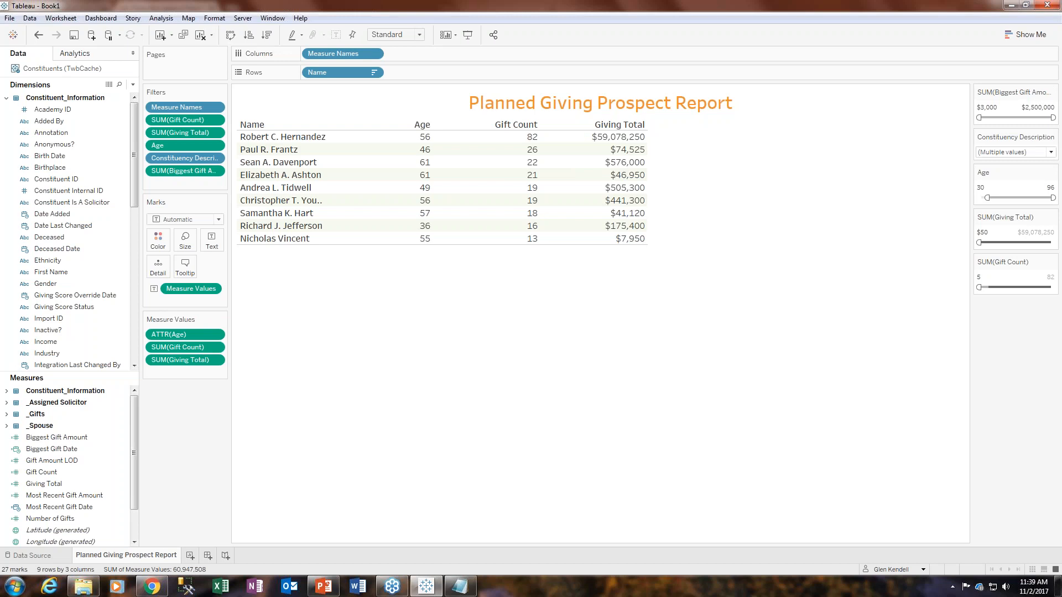
Widen the column of filter controls beside the report so their full titles fit.
drag(955, 169, 895, 175)
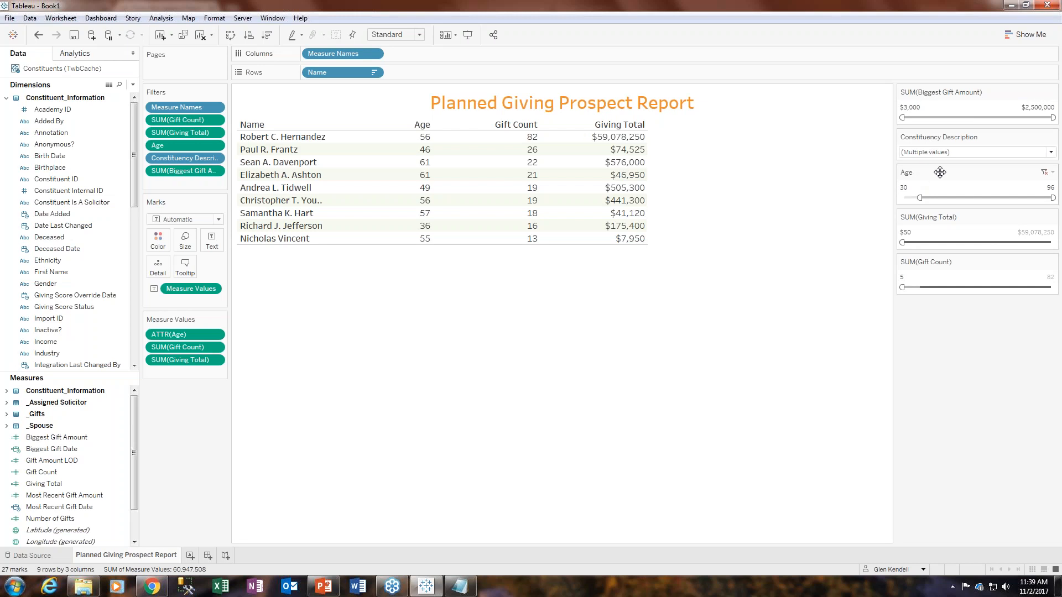
click(1052, 172)
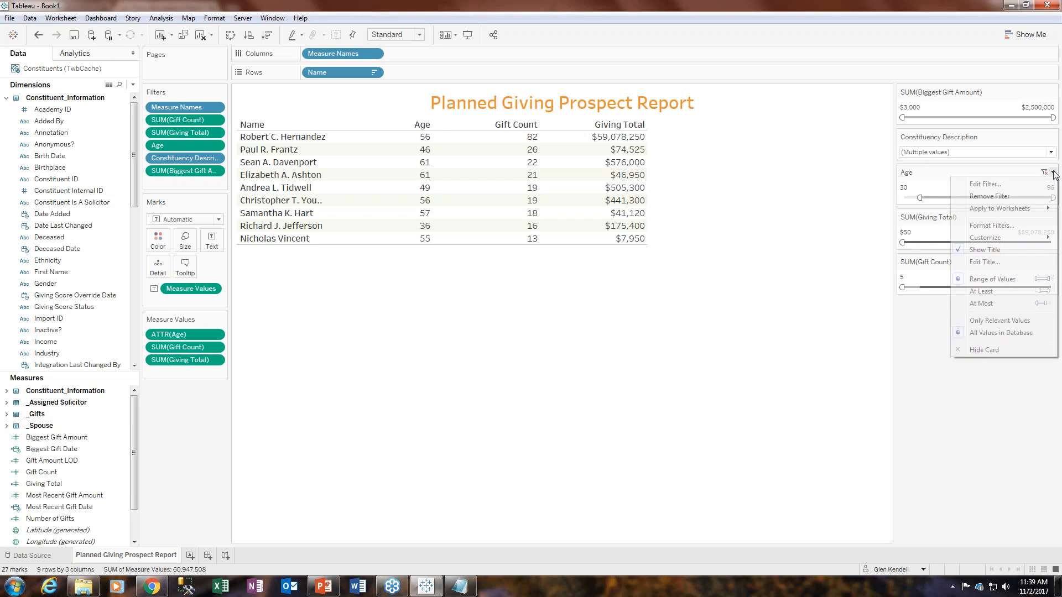
click(1006, 229)
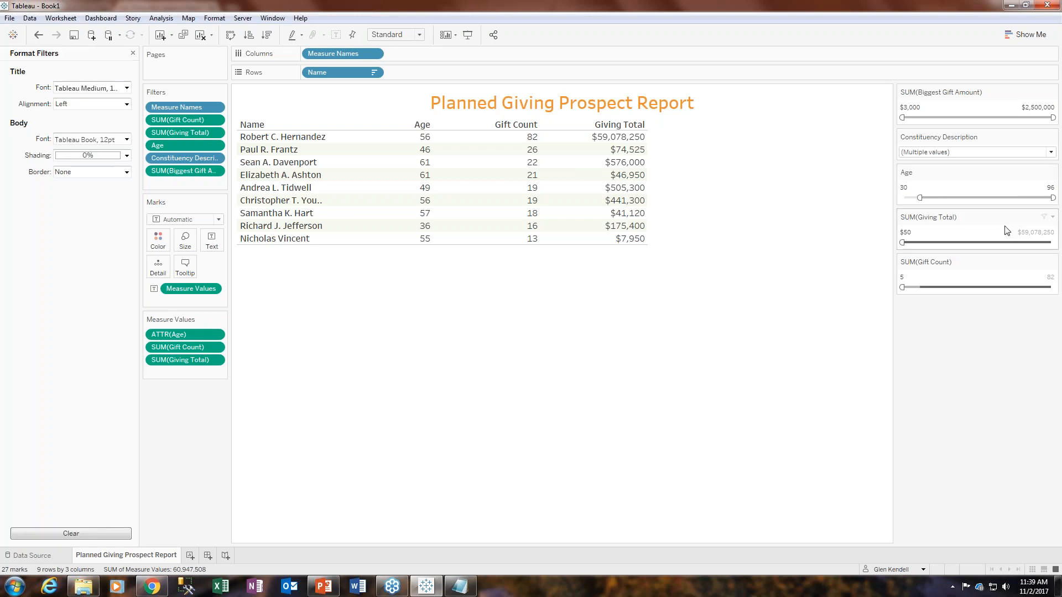
click(133, 53)
click(1052, 172)
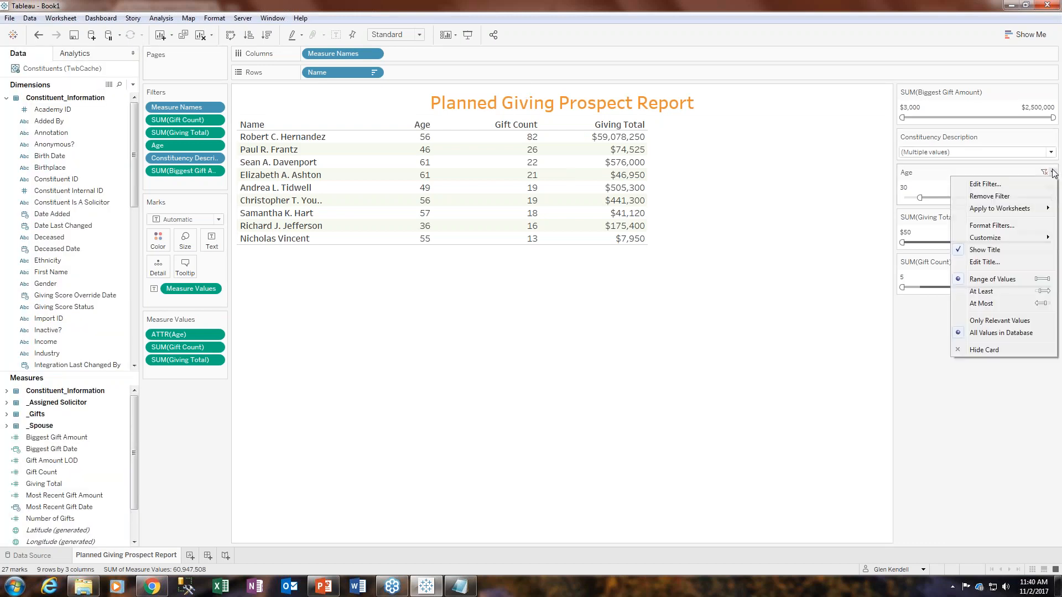
click(993, 185)
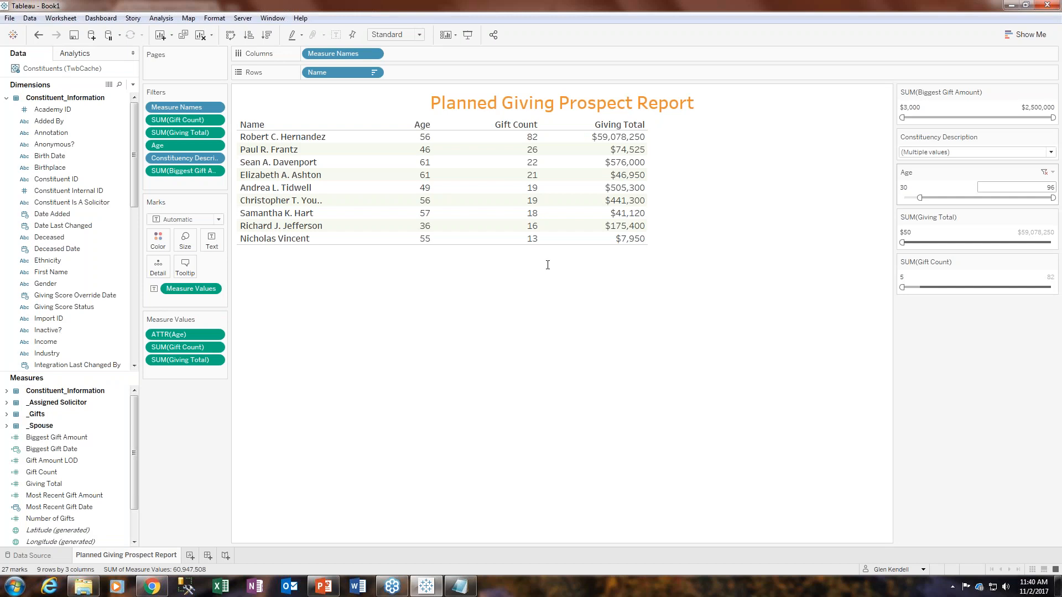
click(652, 381)
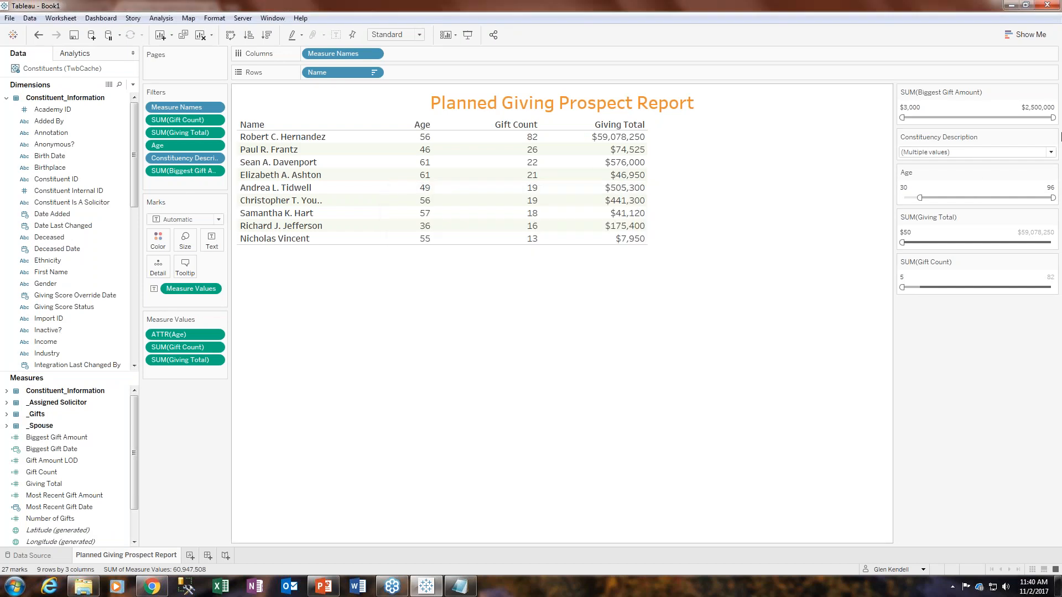
Change the title of the Age filter control to "Choose a Minimum Age".
click(1052, 172)
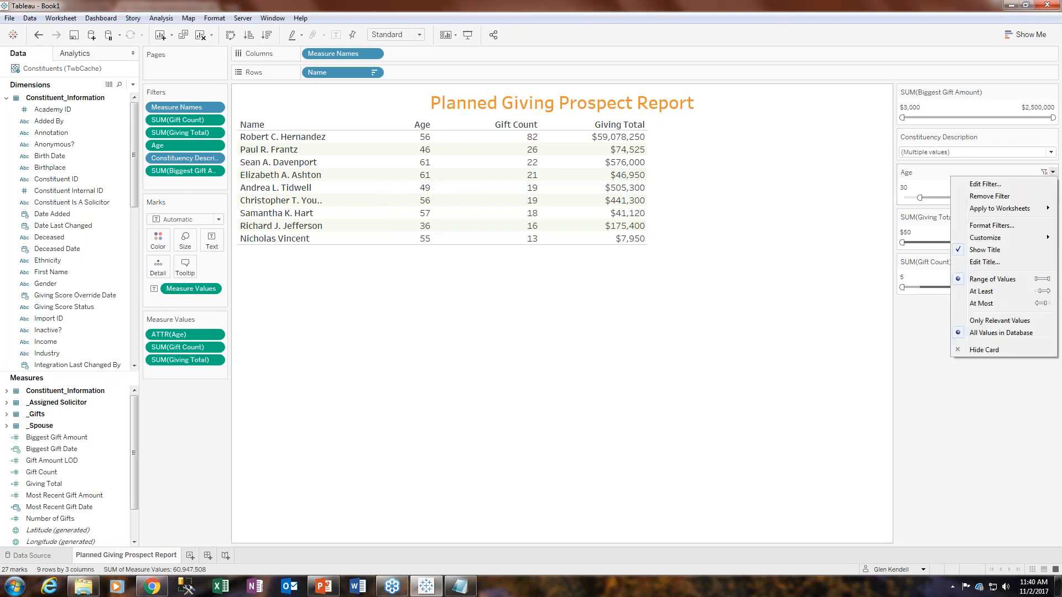
click(1011, 263)
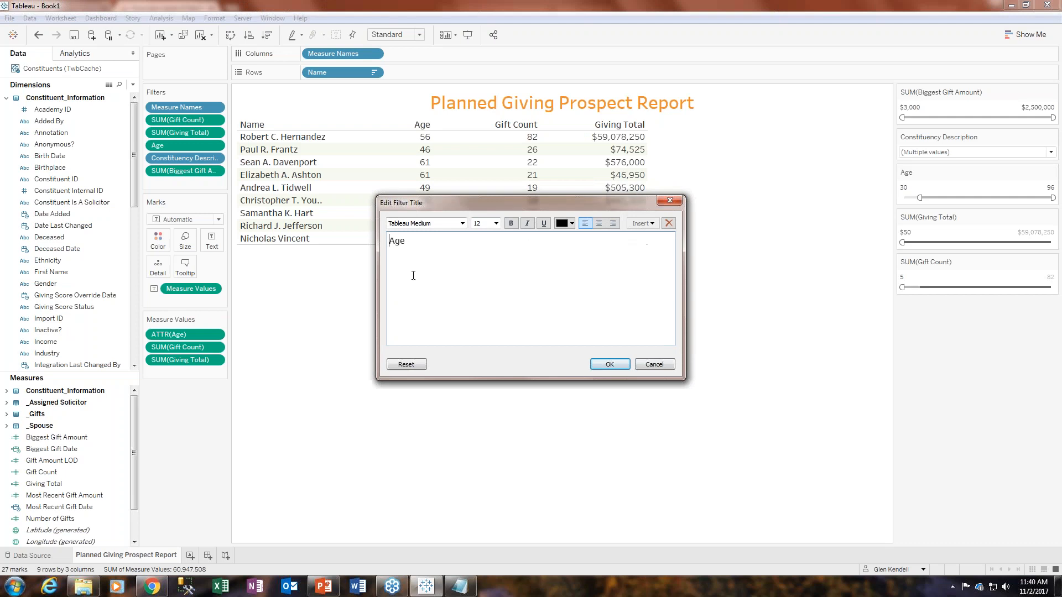
drag(416, 243, 358, 245)
text(Choose)
text(n)
key(BackSpace)
text(Minimum Age)
click(609, 365)
Set the minimum of the age filter to 55.
click(933, 188)
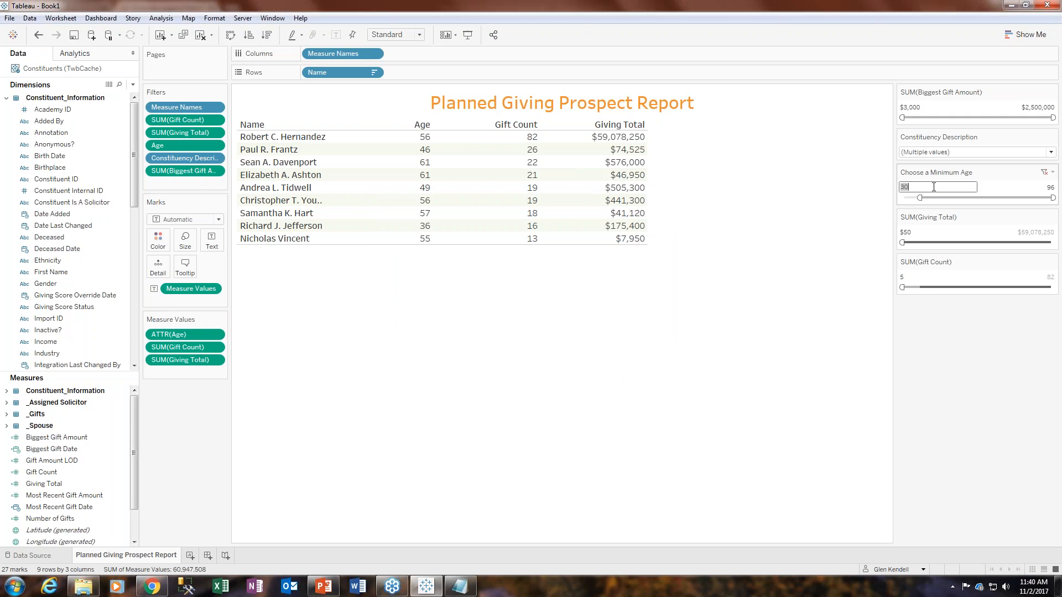
text(55)
click(976, 315)
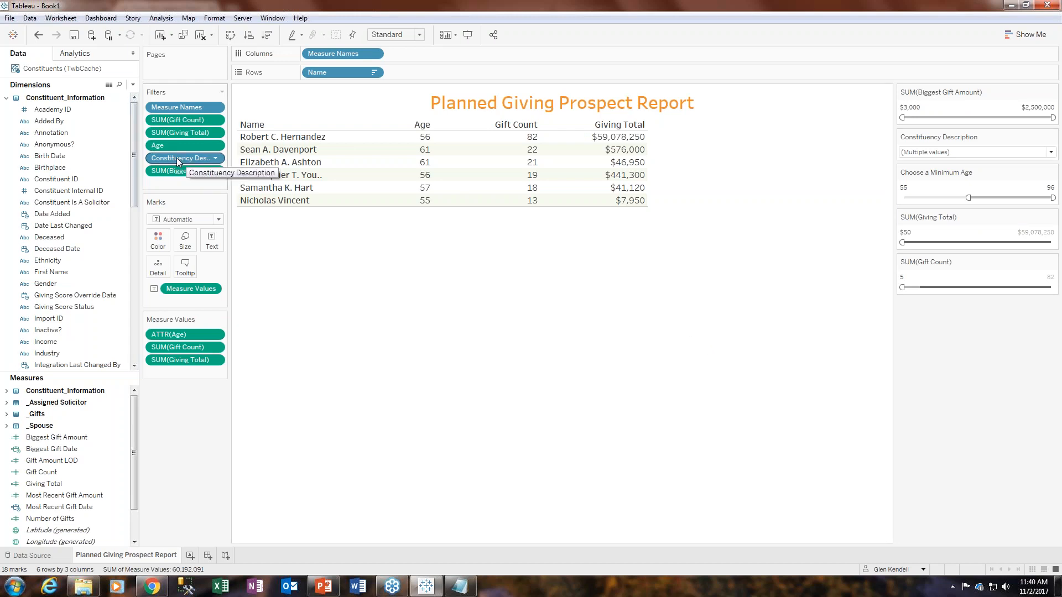
Move the Constituency Description field from the filters to the rows, ahead of Name.
mouse_move(177, 157)
mouse_down()
mouse_move(332, 69)
mouse_move(330, 91)
mouse_move(348, 70)
mouse_move(371, 69)
mouse_move(304, 72)
mouse_up()
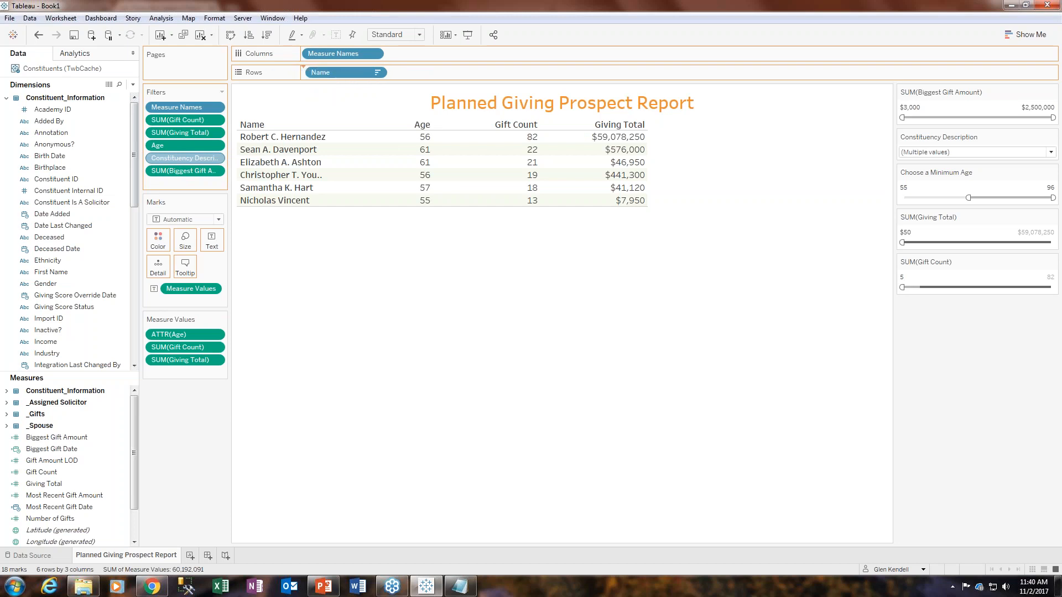